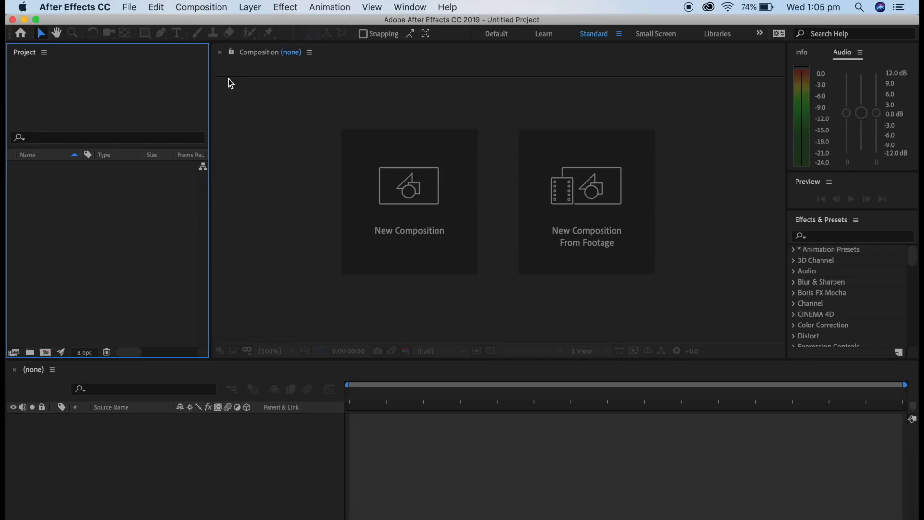
Create a new 1080 x 1080 px composition named tutorial.
left_click(202, 8)
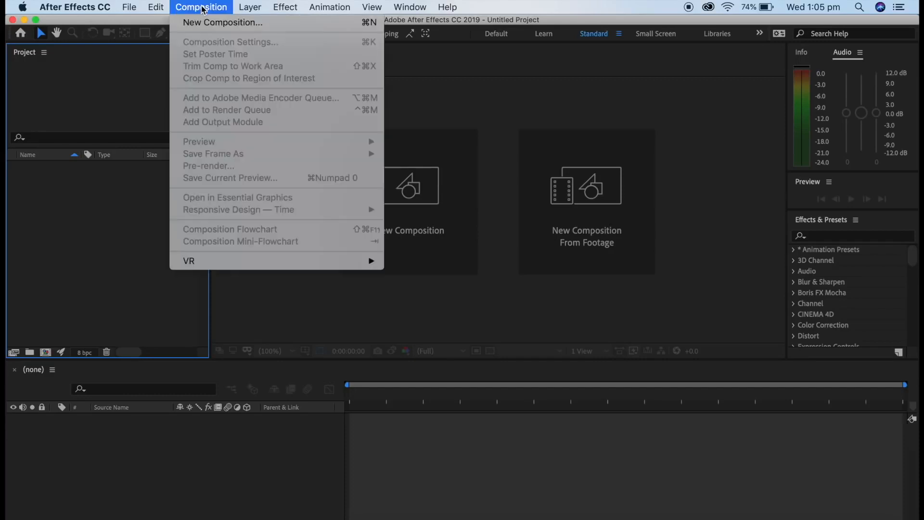
left_click(216, 23)
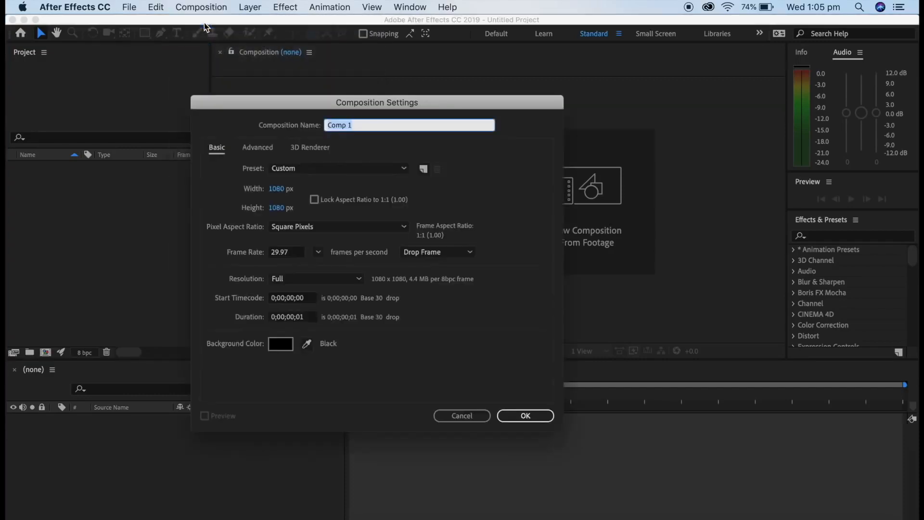
left_click(375, 127)
key("BackSpace")
key("BackSpace")
key("BackSpace")
key("BackSpace")
type("tutorial")
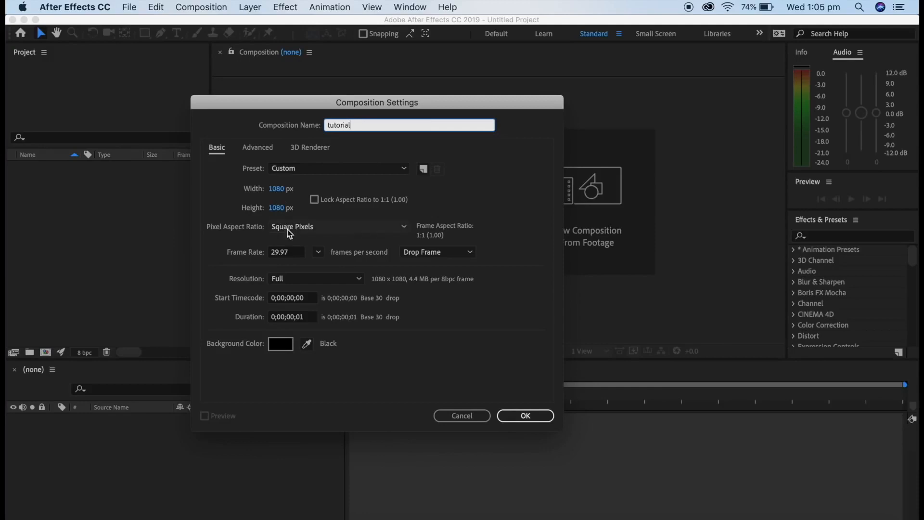
left_click(525, 415)
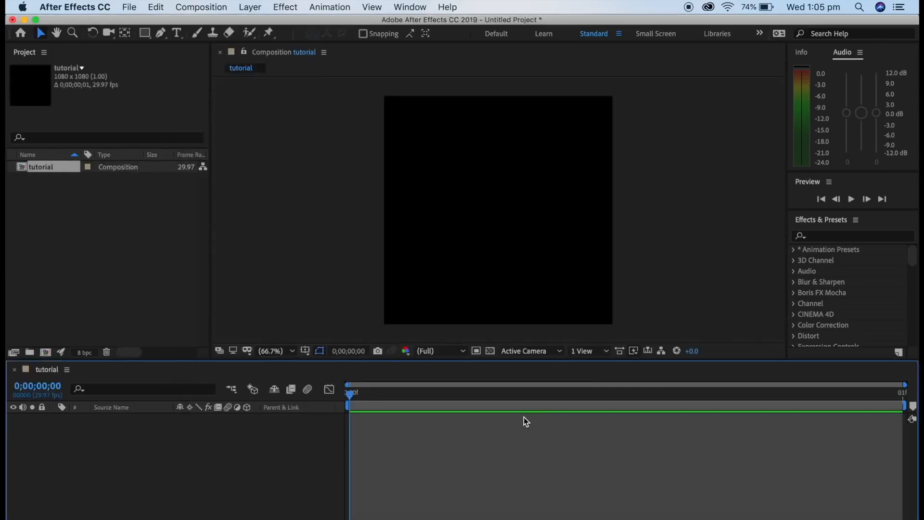
Set the composition's width to 1920 px.
left_click(200, 6)
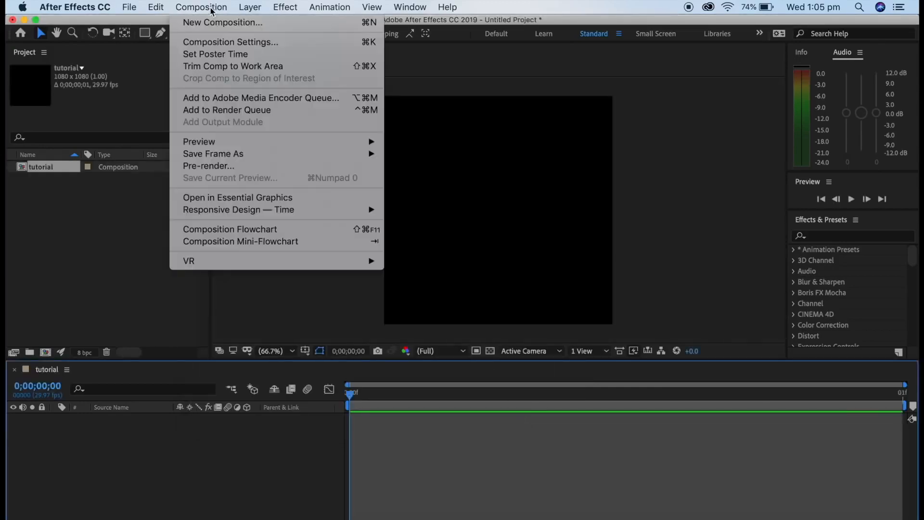
left_click(214, 48)
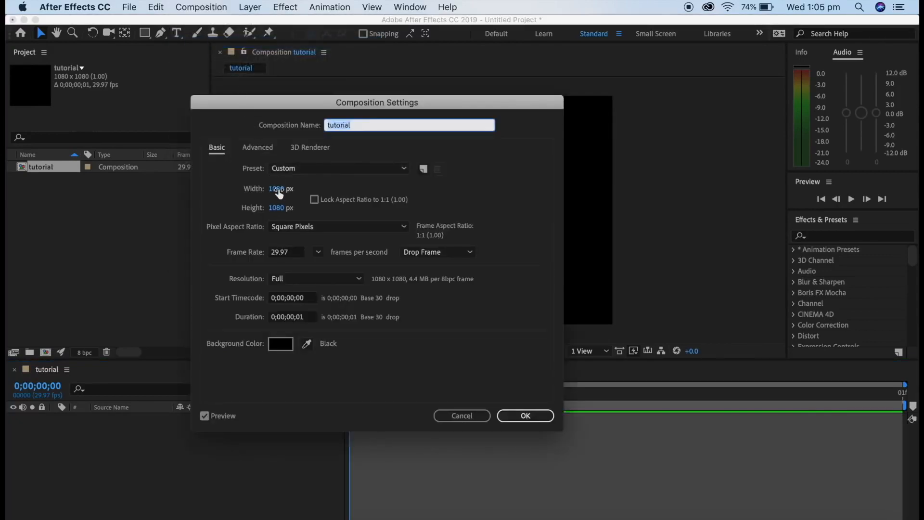
left_click(278, 189)
type("1")
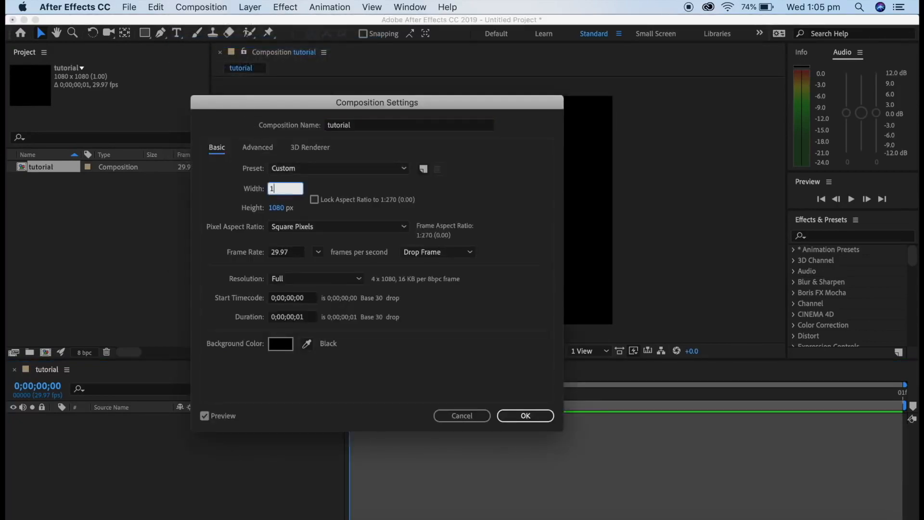
type("92")
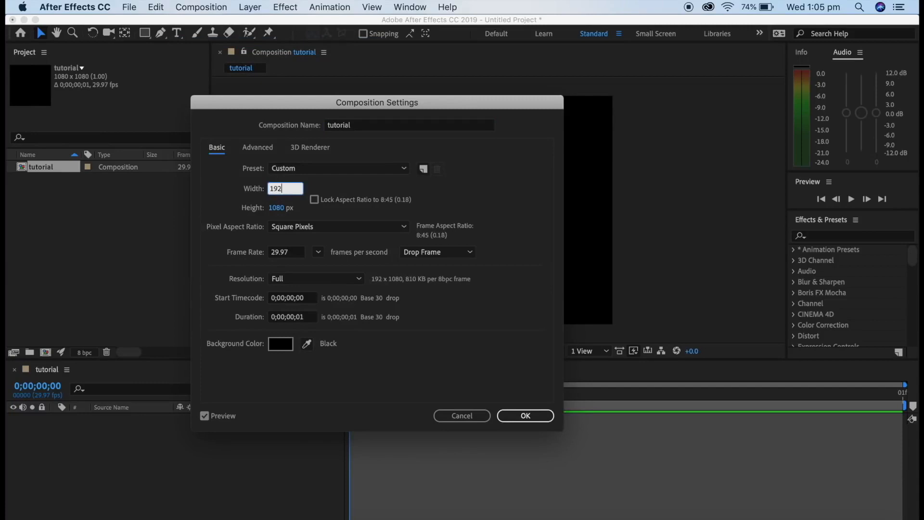
type("0")
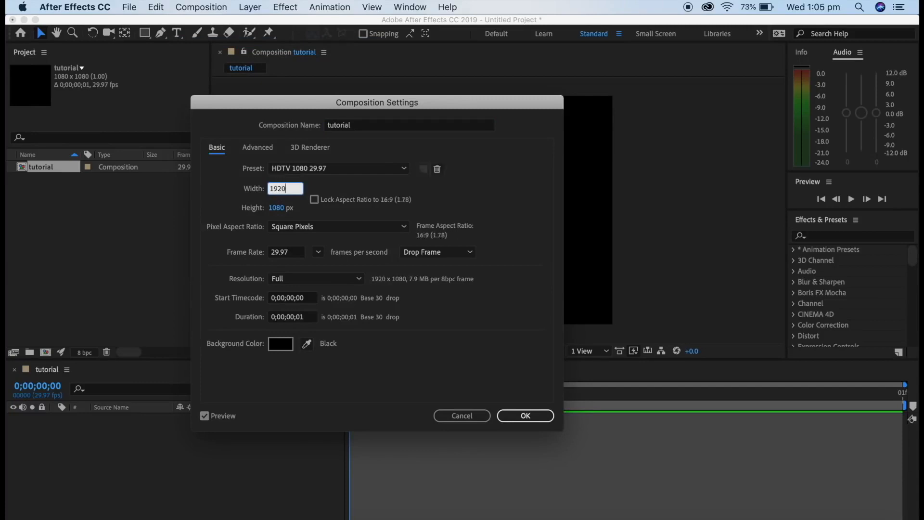
left_click(514, 415)
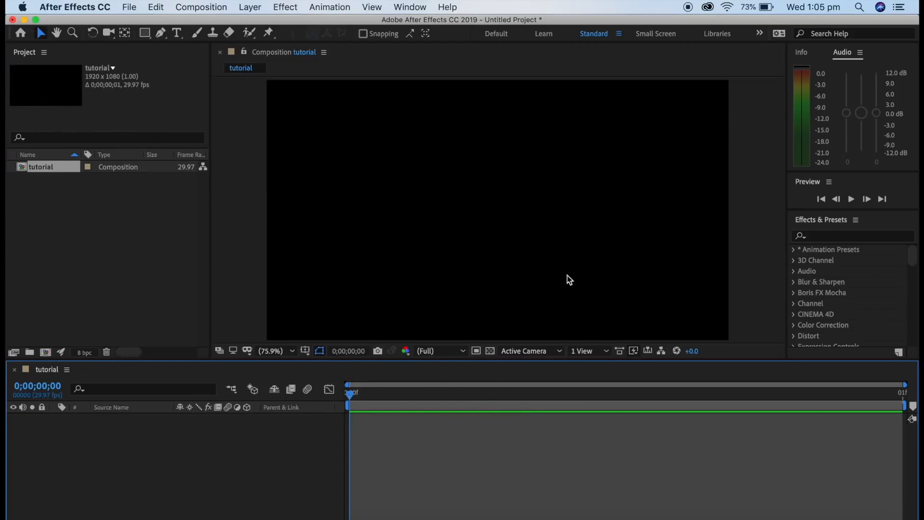
Set the composition's width to 1080 px and its duration to 0;00;10;00.
key("super+k")
key("Tab")
type("1080")
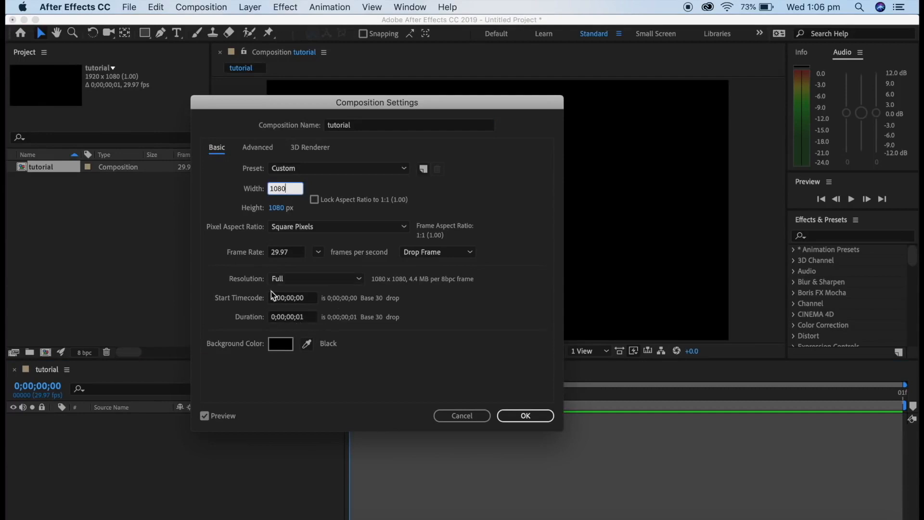
left_click(305, 319)
key("BackSpace")
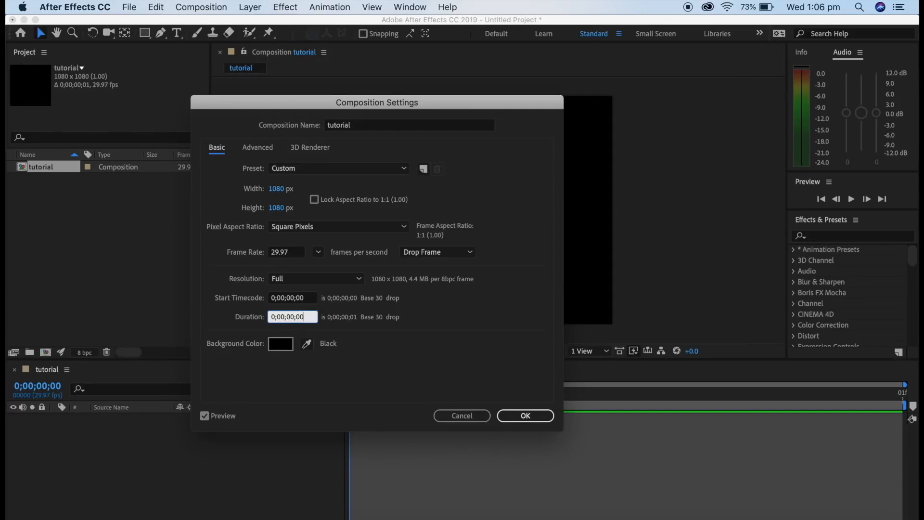
type("0")
key("BackSpace")
key("BackSpace")
type("10")
left_click(529, 423)
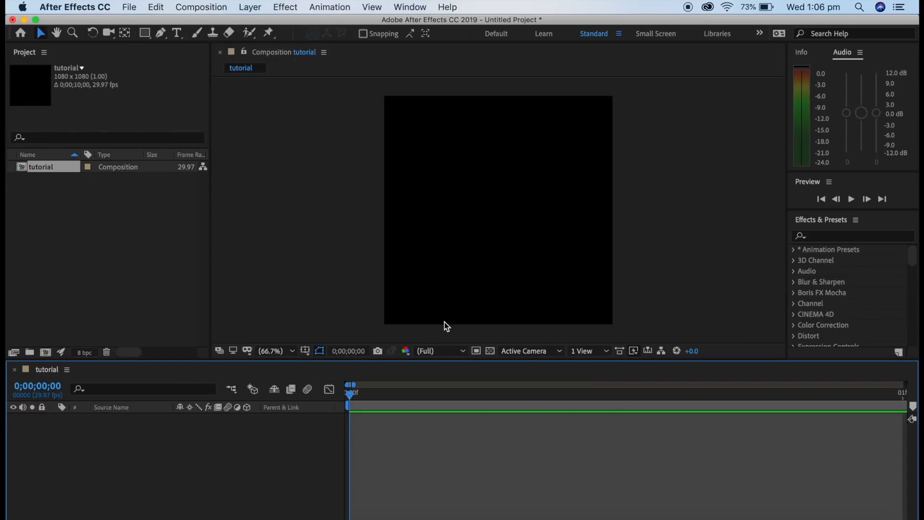
Set the preview resolution to Third and import the images large-1.jpg, large.jpg and superthumb.jpg.
left_click(463, 352)
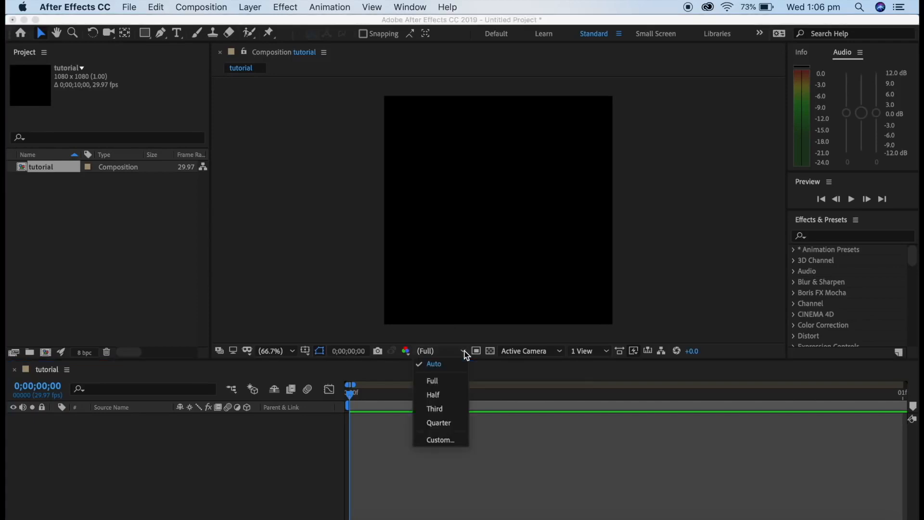
left_click(436, 407)
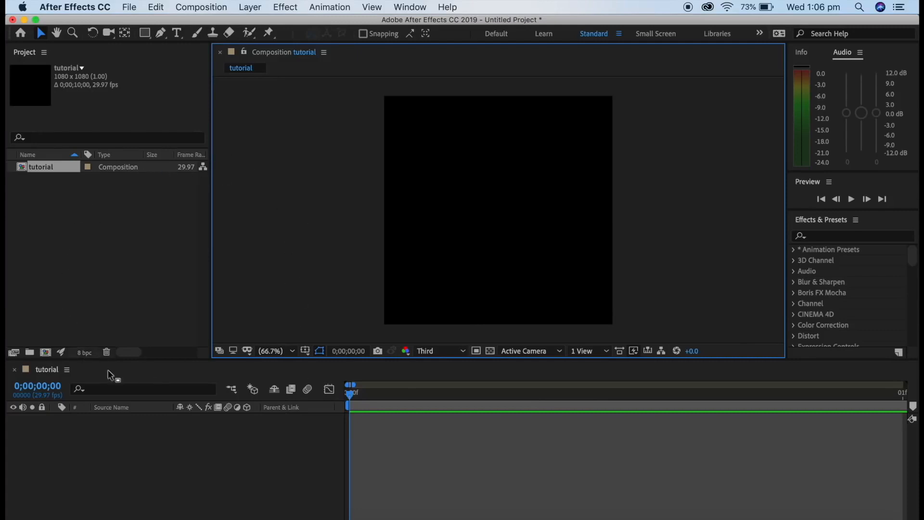
left_click(131, 7)
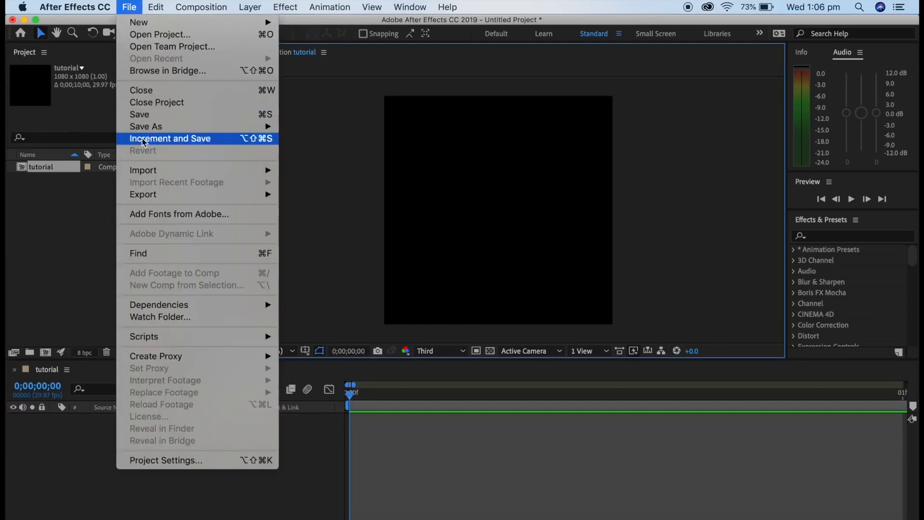
mouse_move(149, 172)
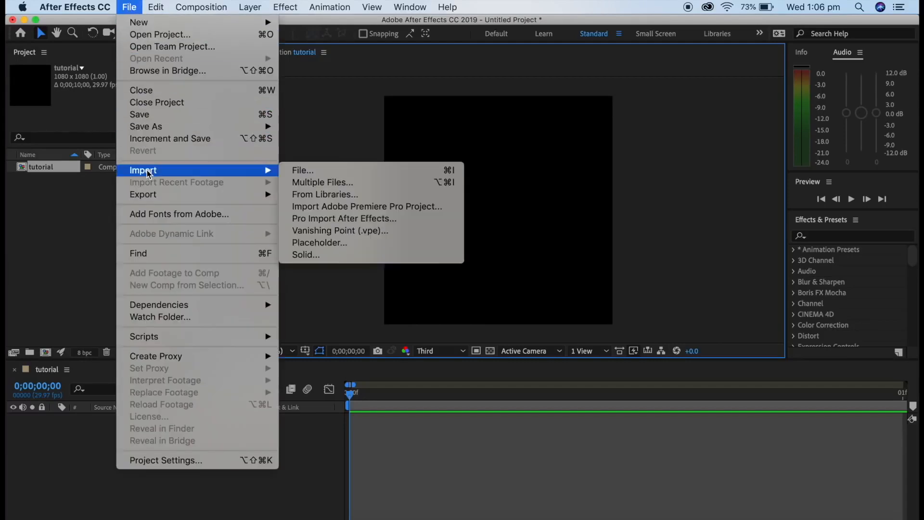
left_click(303, 175)
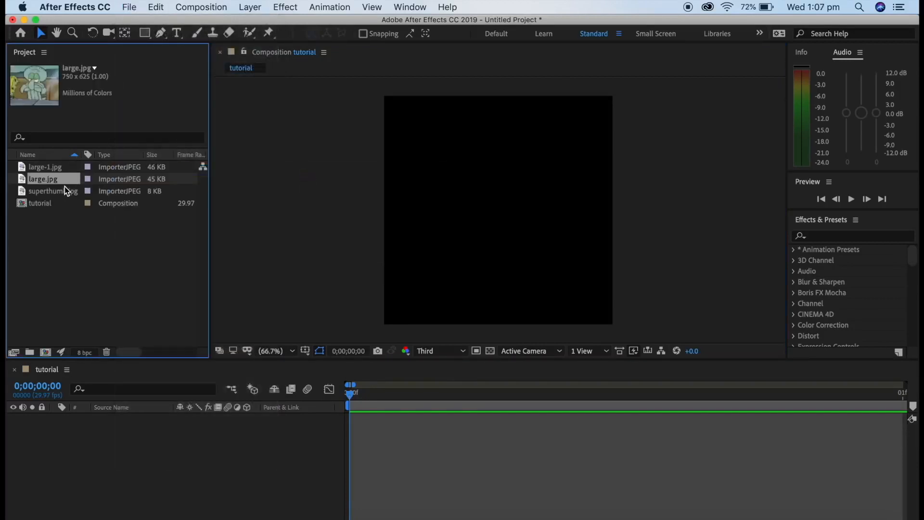
Add large.jpg, superthumb.jpg and large-1.jpg to the timeline as layers, in that order from the top down.
left_click(65, 192)
left_click(59, 169)
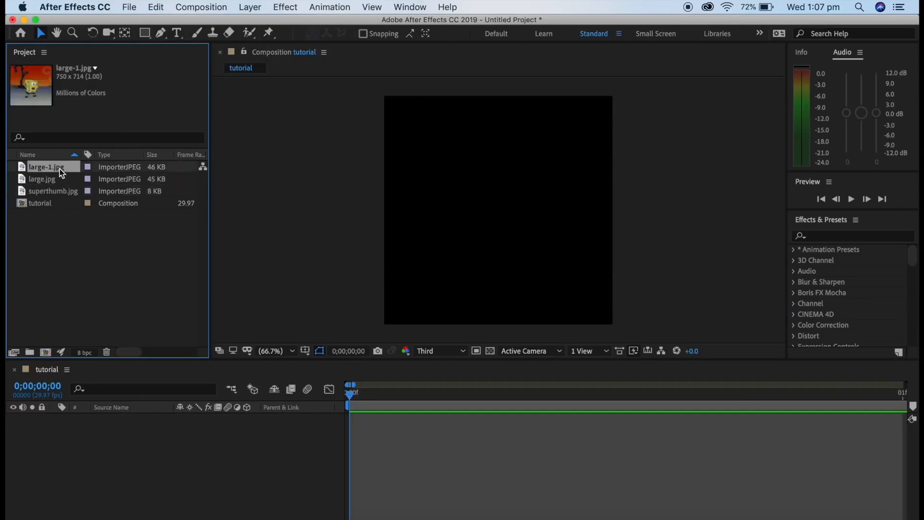
left_click_drag(56, 179, 41, 462)
left_click_drag(63, 195, 72, 449)
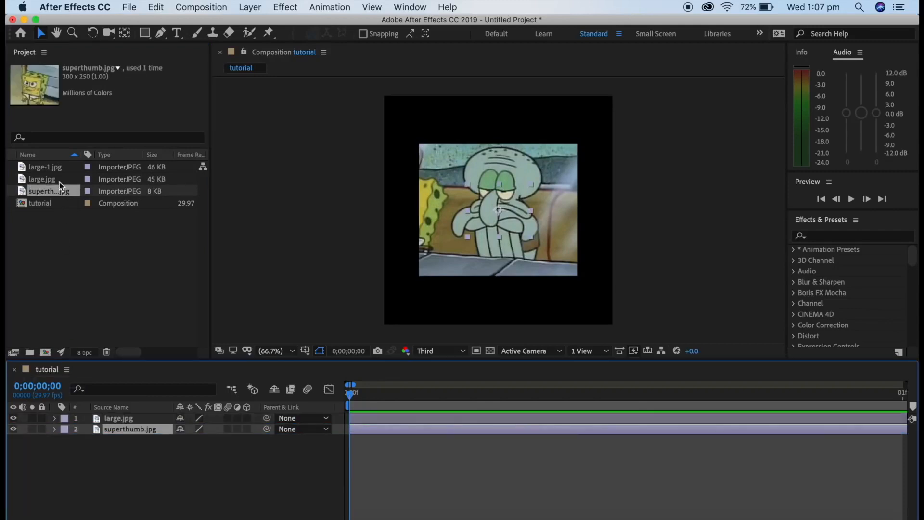
left_click_drag(58, 172, 62, 464)
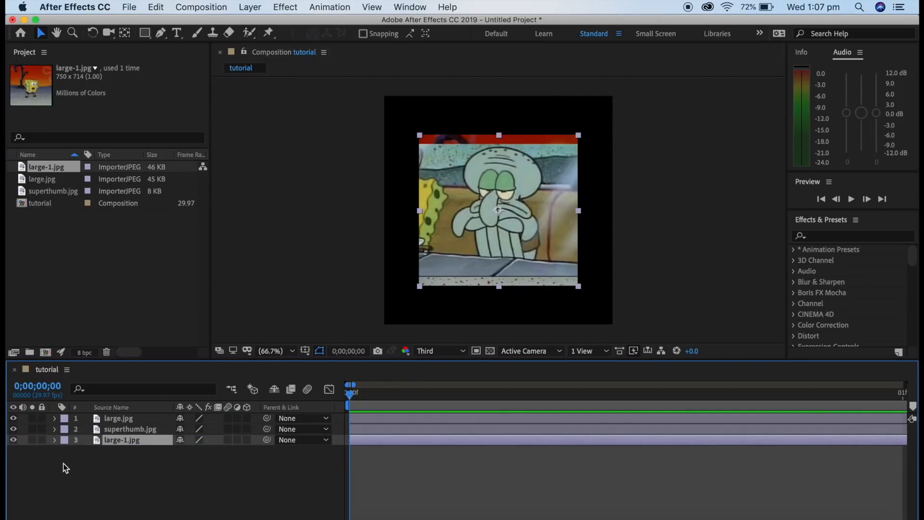
Scale the large.jpg layer to 175% so it fills the composition frame.
left_click(131, 419)
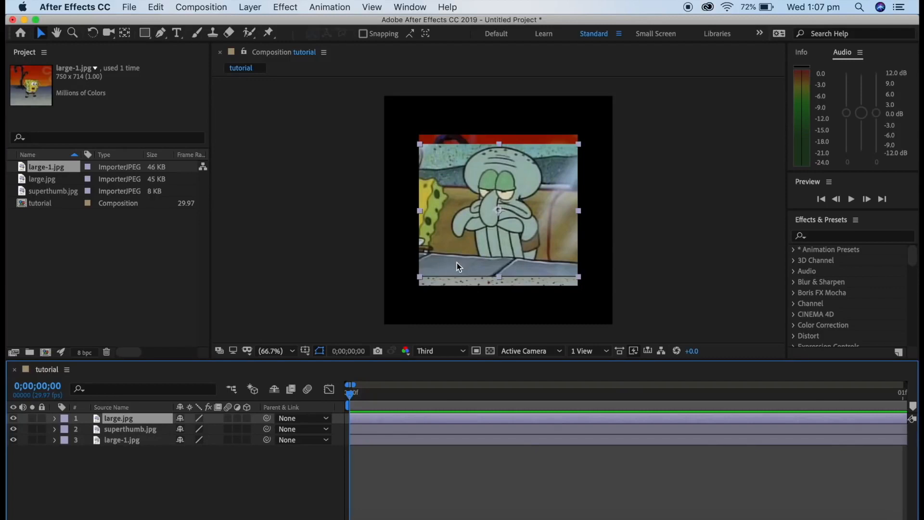
key("s")
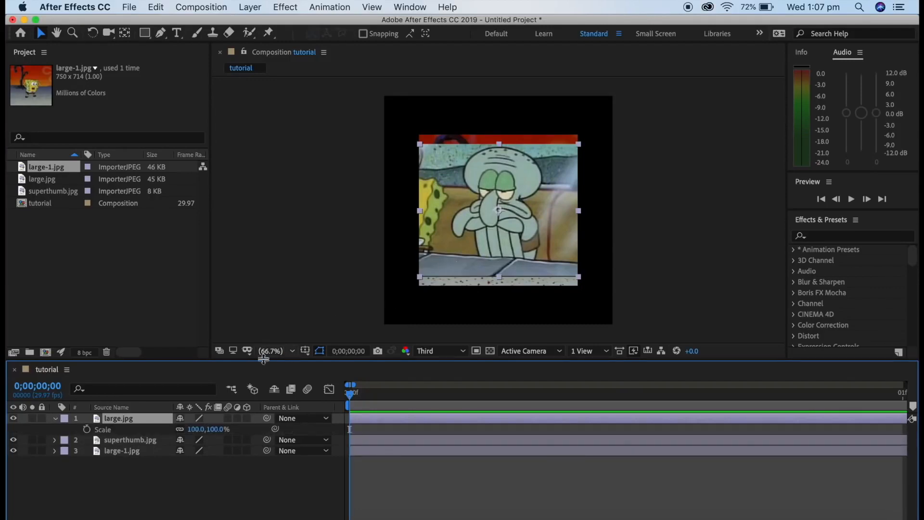
left_click_drag(216, 431, 267, 432)
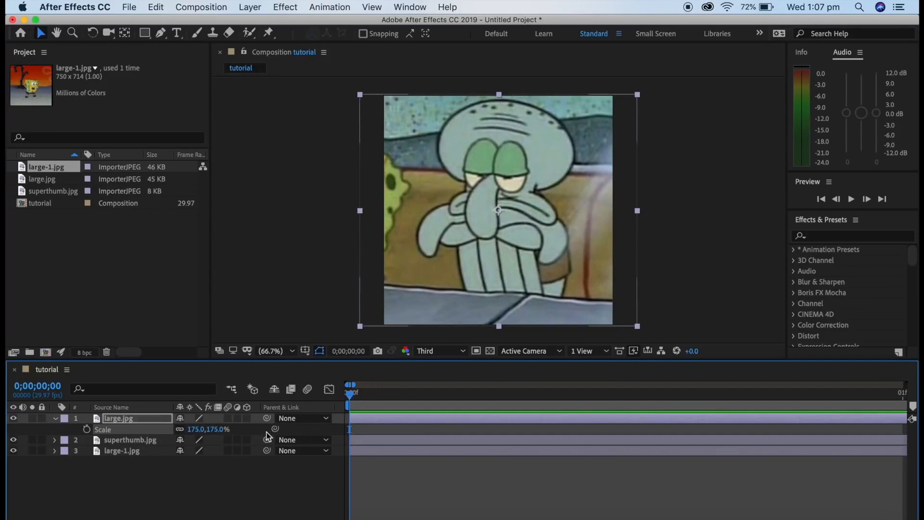
key("s")
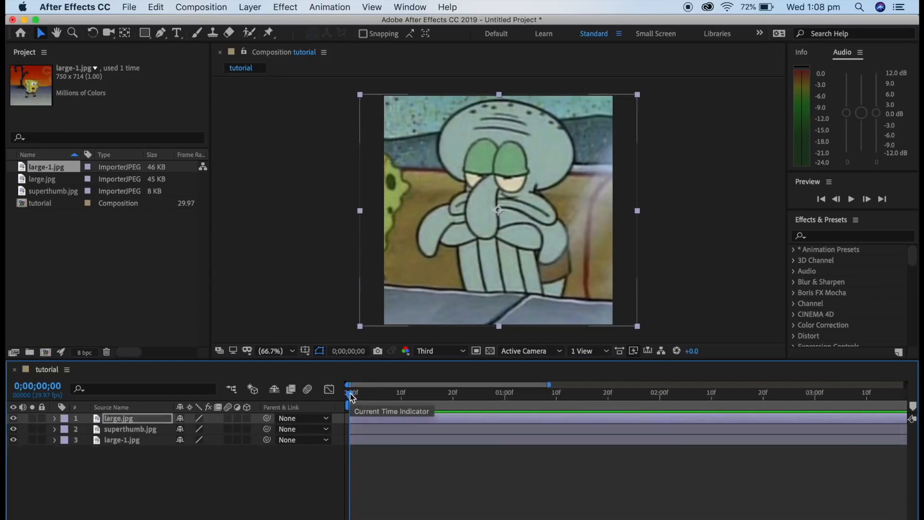
Split the large.jpg layer at 0;00;00;10 and delete the part after the cut.
left_click_drag(350, 395, 401, 403)
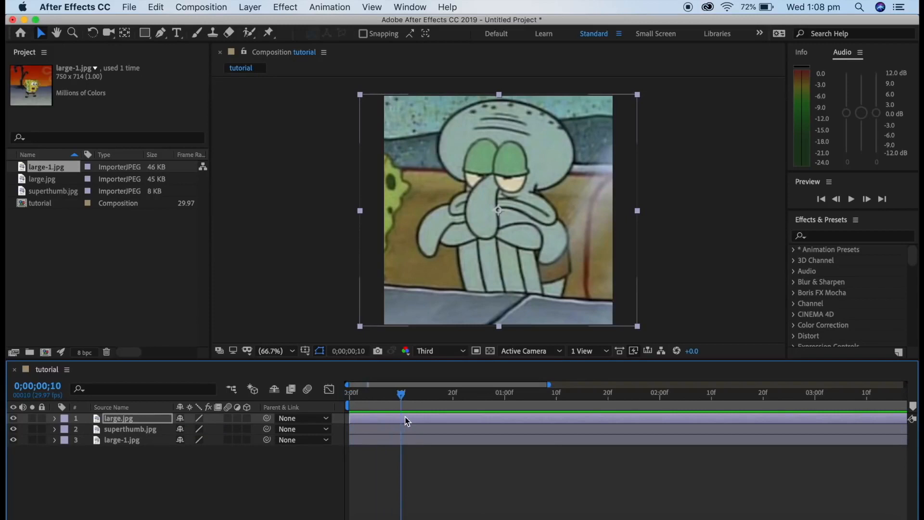
left_click(404, 421)
key("super+shift+d")
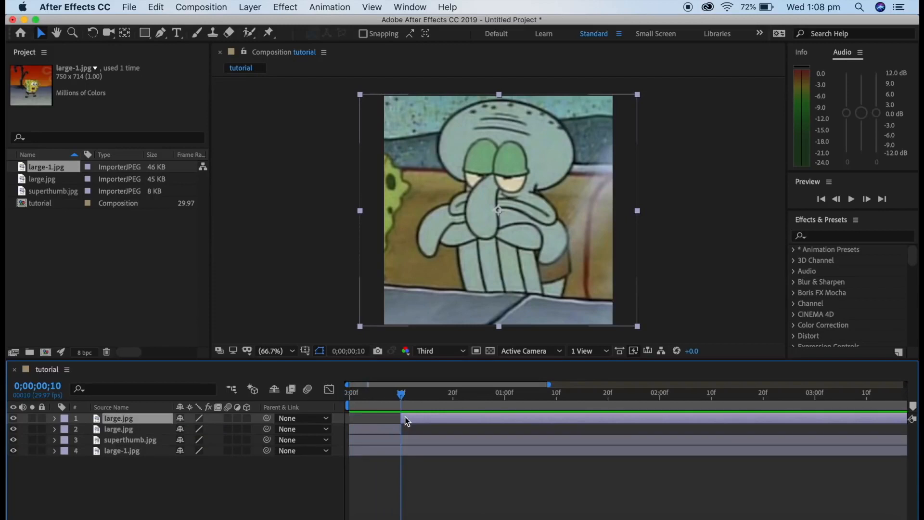
key("Delete")
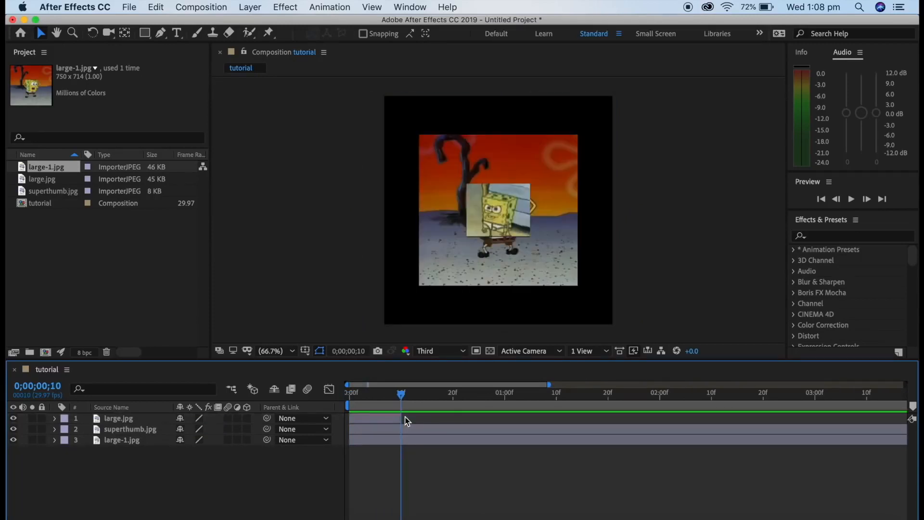
Split the superthumb.jpg layer at 0;00;00;10, where large.jpg ends, and delete the part before the cut.
left_click(836, 199)
left_click(866, 200)
left_click(837, 199)
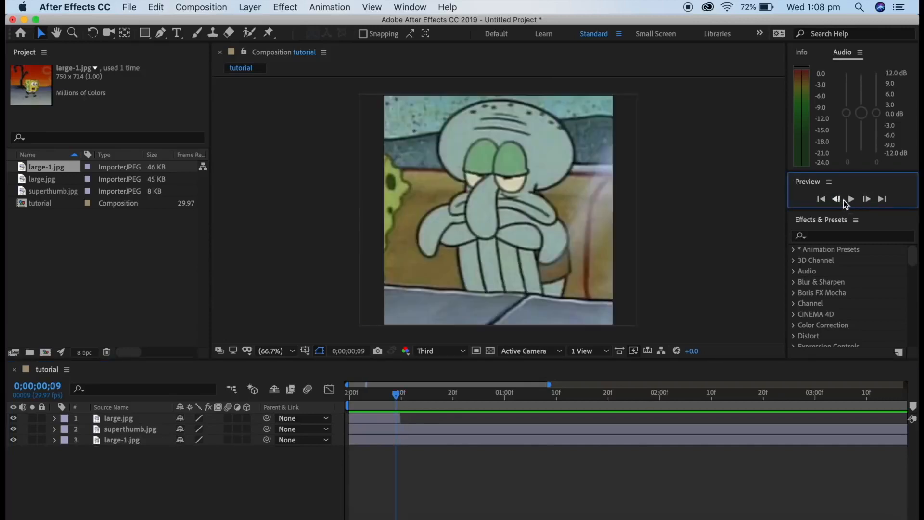
left_click(866, 199)
left_click(415, 429)
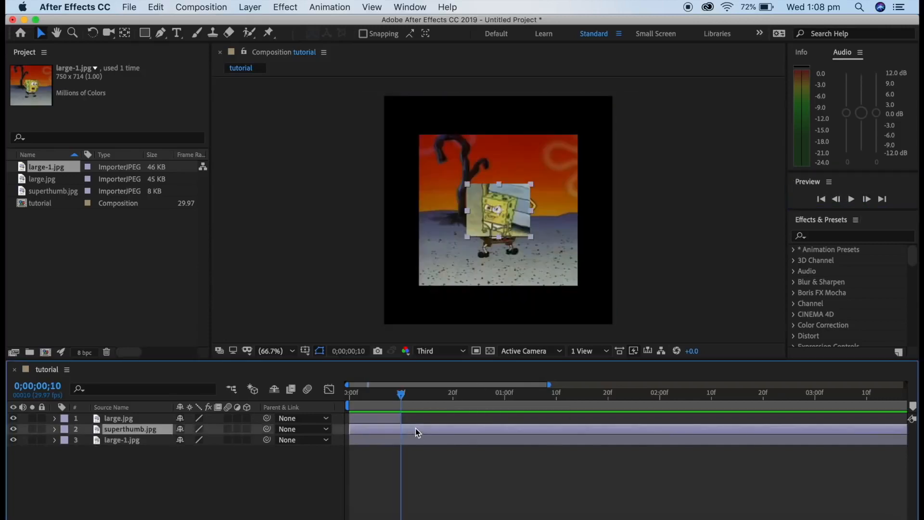
key("super+shift+d")
left_click(385, 444)
key("Delete")
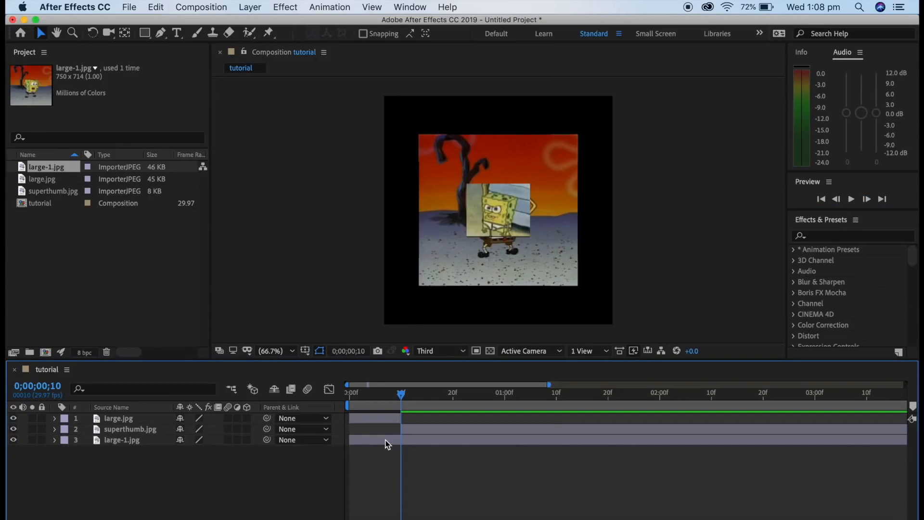
Split the superthumb.jpg layer at 0;00;00;19 and delete the part after the cut.
left_click(867, 199)
left_click(866, 199)
left_click(866, 200)
left_click(867, 200)
left_click(866, 200)
left_click(866, 199)
left_click(867, 199)
left_click(867, 199)
left_click(866, 199)
left_click(471, 429)
key("super+shift+d")
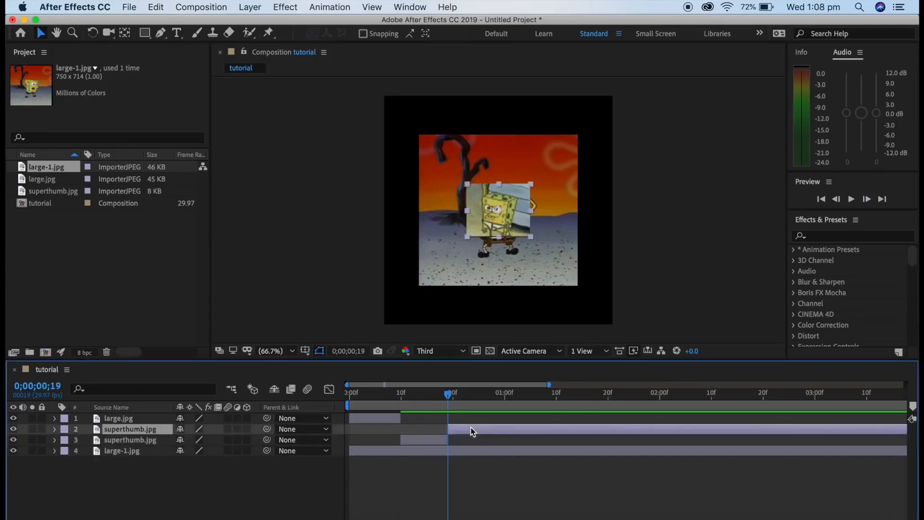
key("Delete")
Split the large-1.jpg layer at 0;00;00;19, where superthumb.jpg ends, and delete the part before the cut.
left_click(836, 198)
left_click(866, 199)
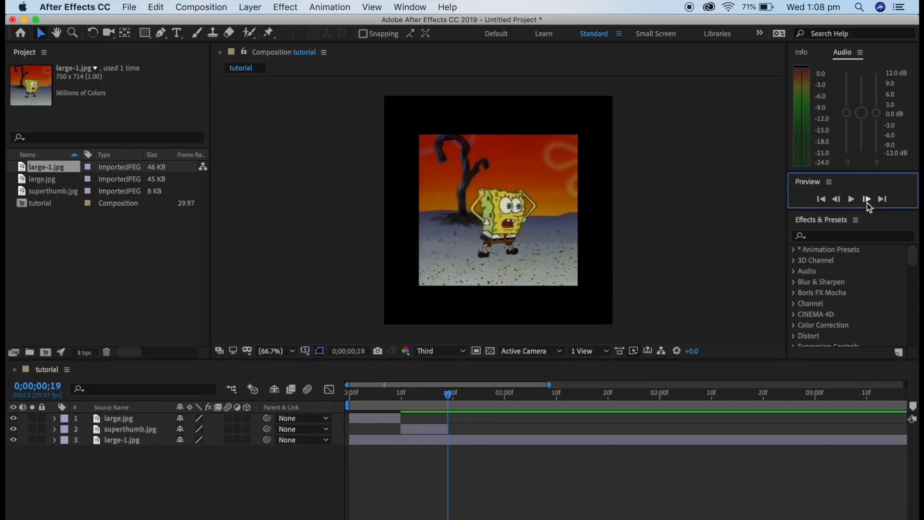
left_click(471, 446)
key("super+shift+d")
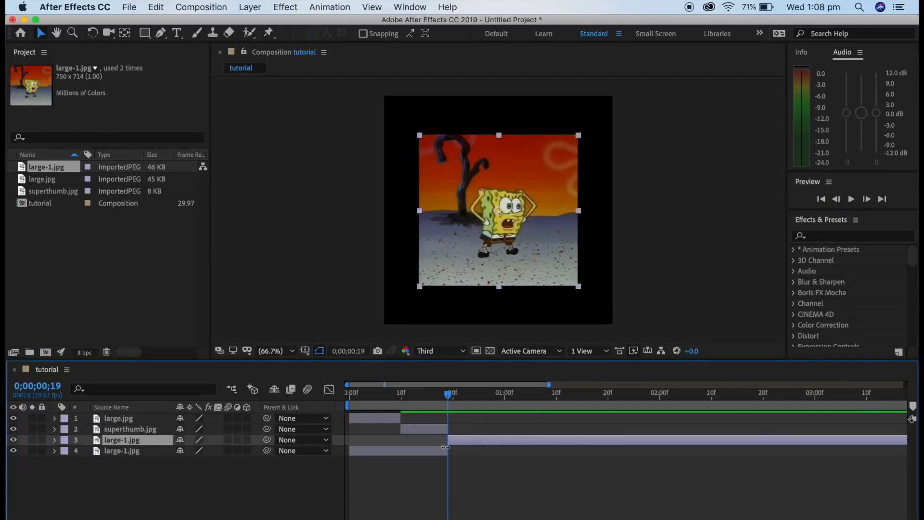
left_click(430, 452)
key("Delete")
Split the large-1.jpg layer at 0;00;00;27 and delete the part after the cut.
left_click(867, 199)
left_click(866, 199)
left_click(866, 199)
left_click(867, 199)
left_click(867, 199)
left_click(867, 199)
left_click(866, 199)
left_click(866, 199)
left_click(552, 438)
key("super+shift+d")
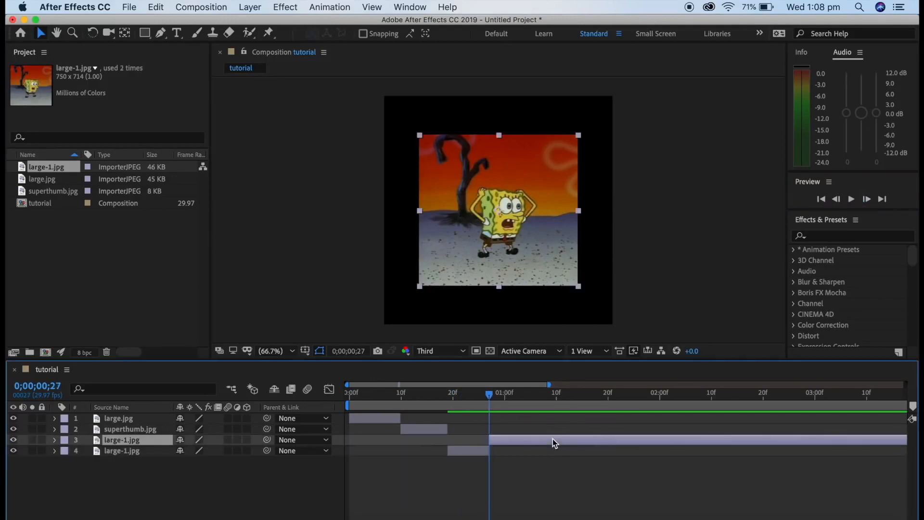
key("Delete")
Scale up the superthumb.jpg layer until it fills the square composition frame.
left_click_drag(492, 399, 417, 394)
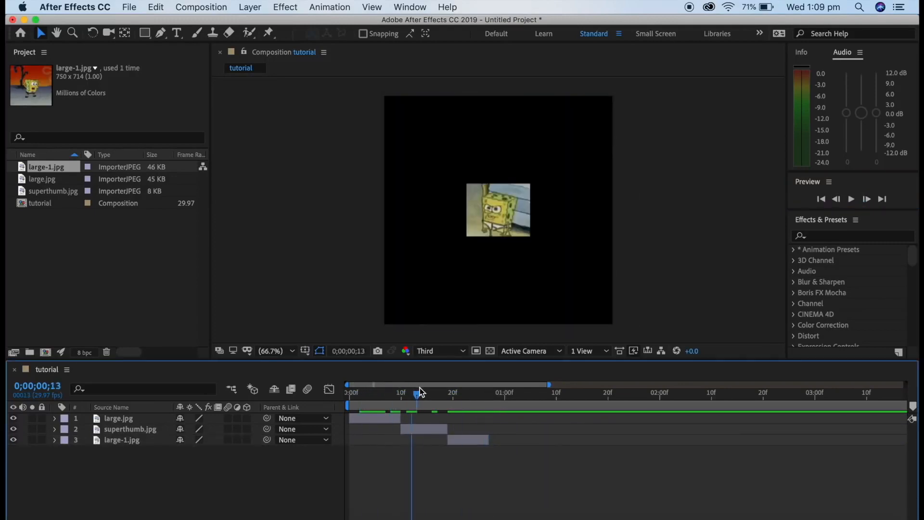
left_click(422, 430)
key("s")
left_click_drag(208, 439, 465, 469)
key("s")
Scale up the large-1.jpg layer until it fills the square composition frame.
left_click_drag(417, 394, 452, 393)
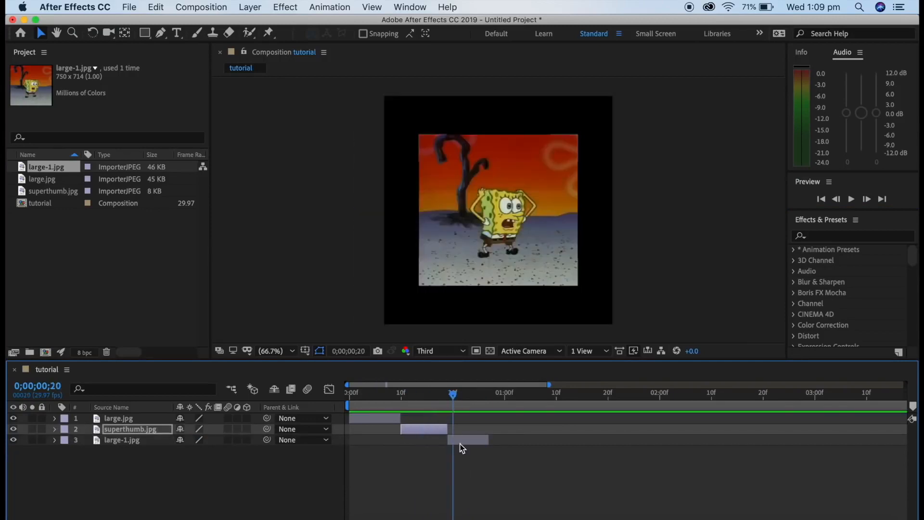
left_click(461, 440)
key("s")
left_click_drag(215, 451, 260, 457)
key("s")
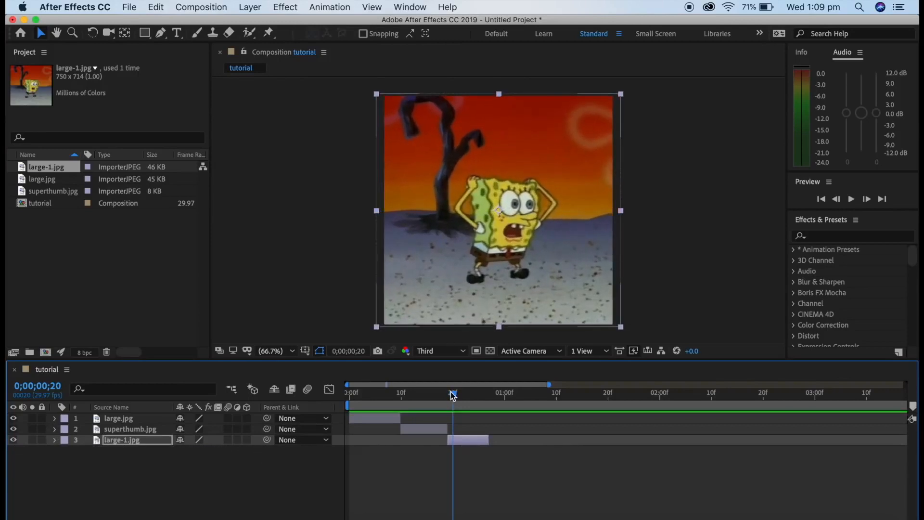
Play the composition from the start twice to check the sequence of the three images.
left_click_drag(453, 394, 342, 376)
key("space")
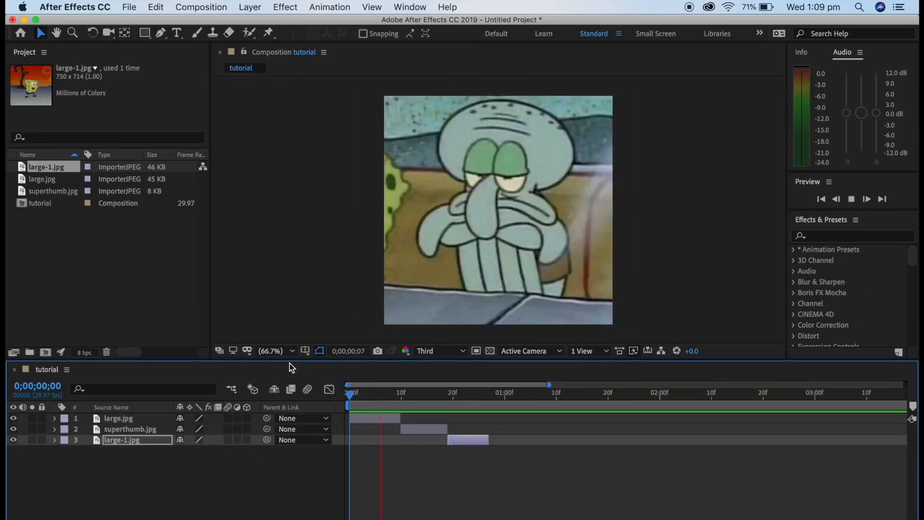
key("space")
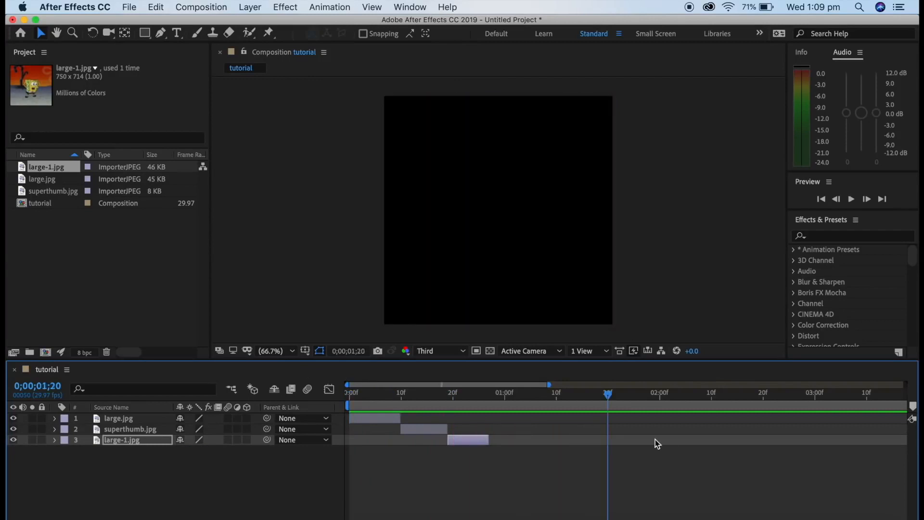
left_click_drag(607, 394, 337, 388)
key("space")
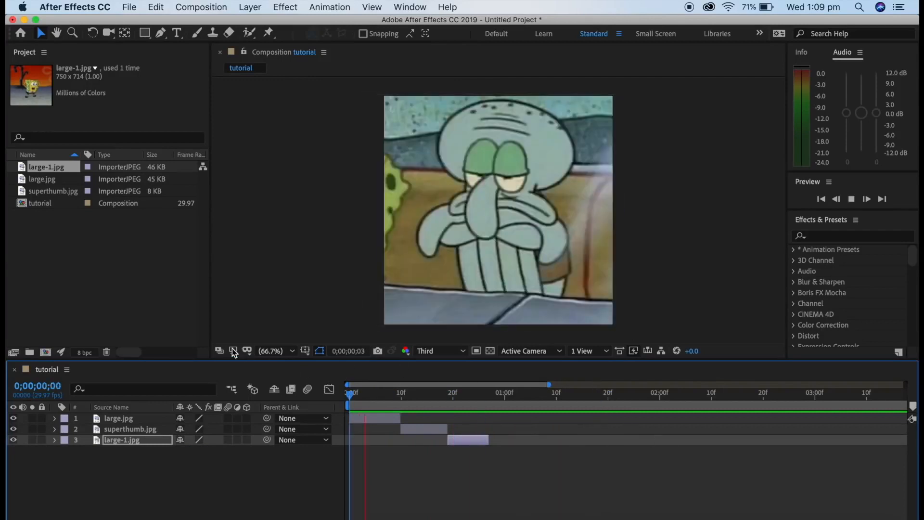
key("space")
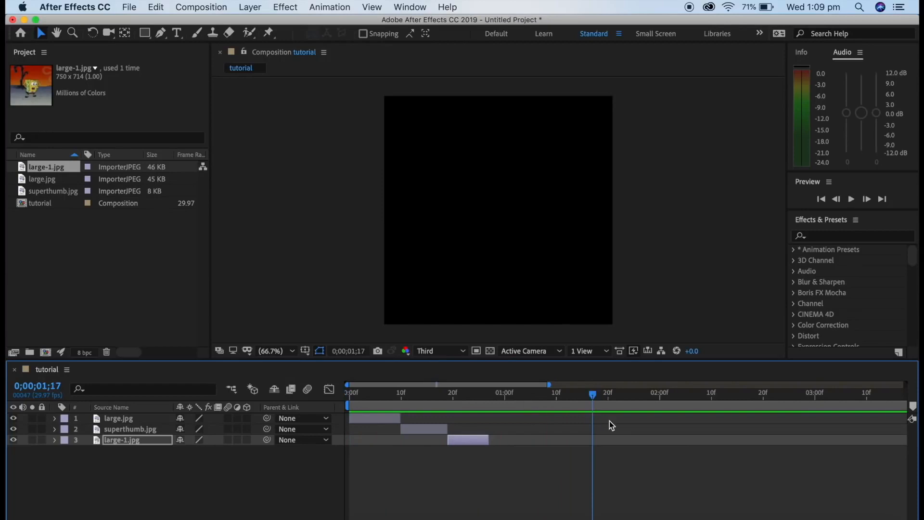
Extend the large.jpg layer to 0;00;00;23, then move superthumb.jpg to start where it ends and lengthen it as well.
left_click_drag(594, 394, 255, 341)
left_click_drag(744, 116, 765, 118)
left_click_drag(459, 420, 602, 426)
left_click_drag(498, 433, 641, 434)
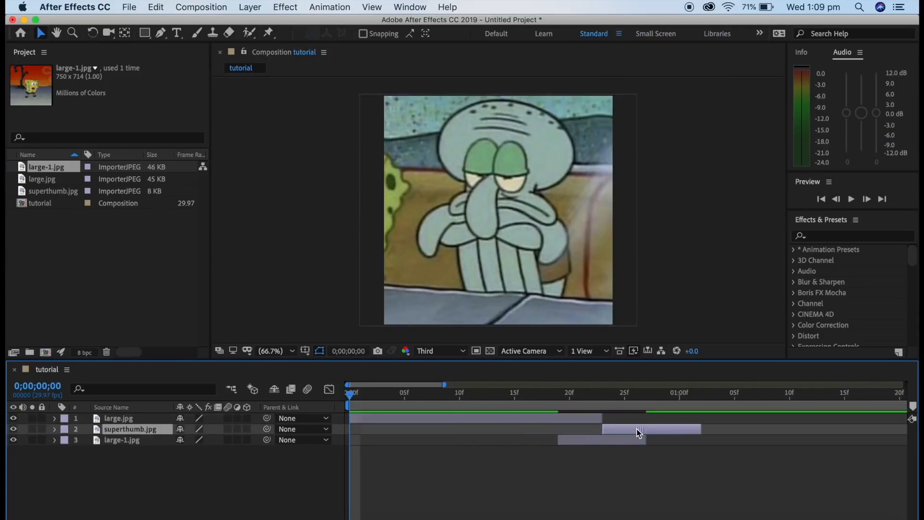
left_click_drag(704, 431, 844, 429)
Move the large-1.jpg layer to start where superthumb.jpg ends and extend its end.
left_click_drag(618, 445, 903, 419)
left_click_drag(445, 385, 905, 385)
left_click_drag(446, 440, 494, 440)
Play back the lengthened layers to check their timing, and return to the first frame.
key("space")
key("space")
key("space")
left_click_drag(493, 393, 347, 367)
Extend large.jpg to 0;00;00;28, make superthumb.jpg and large-1.jpg follow end to end at about one second each, and play the sequence.
left_click_drag(390, 418, 400, 418)
left_click_drag(401, 429, 460, 444)
key("space")
key("space")
left_click_drag(506, 405, 339, 371)
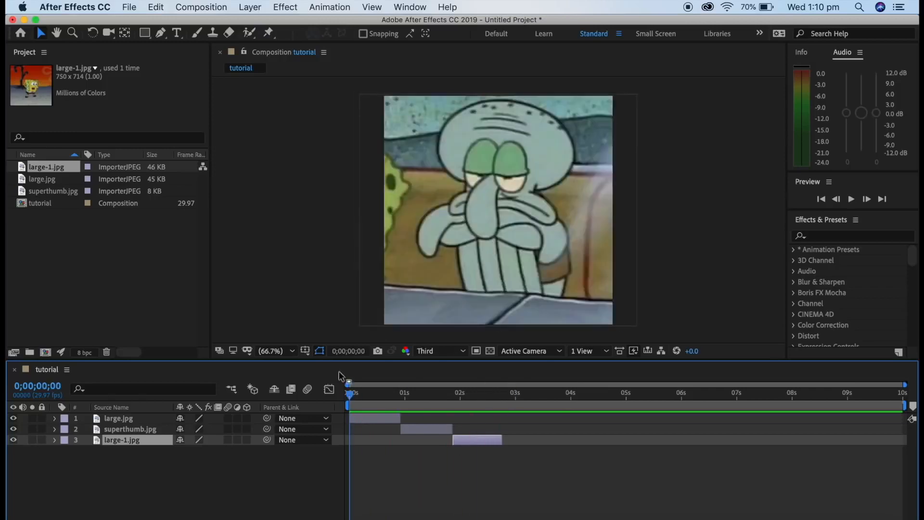
key("space")
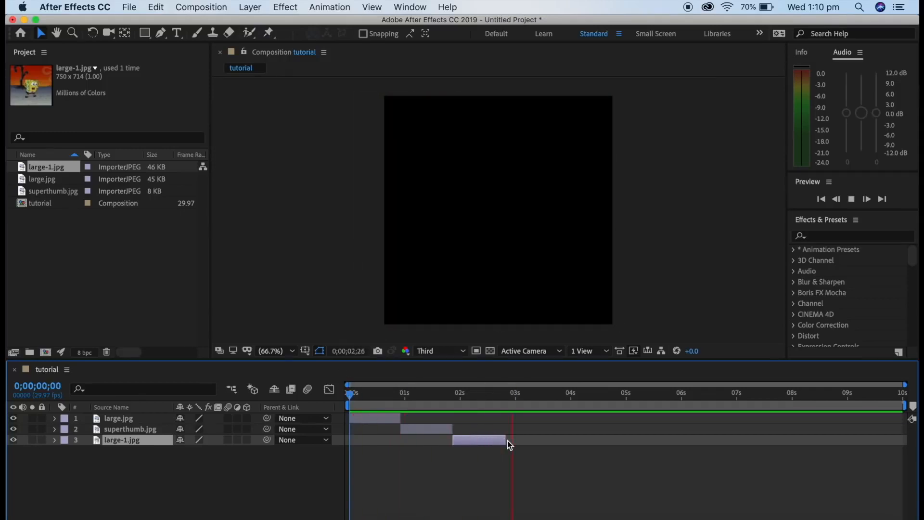
key("space")
left_click_drag(538, 398, 320, 356)
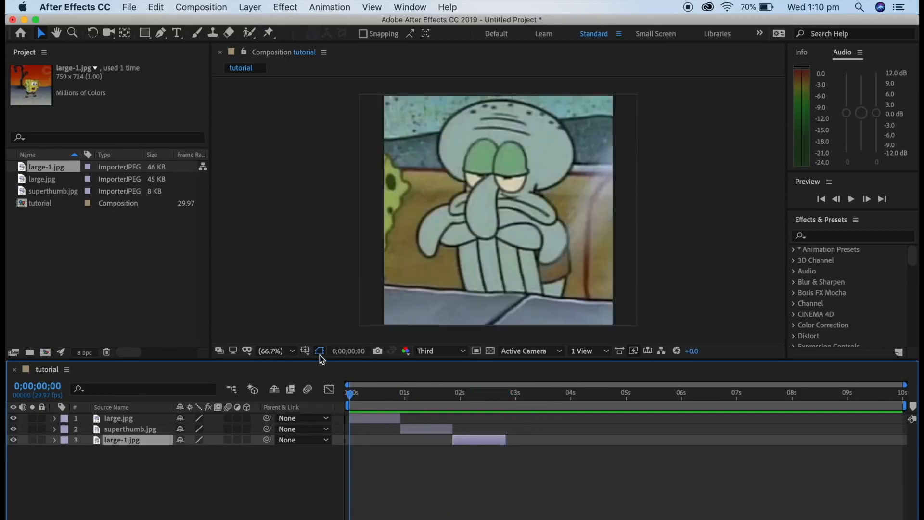
Enable motion blur for the composition and for all three image layers.
left_click(308, 390)
left_click_drag(230, 417, 225, 452)
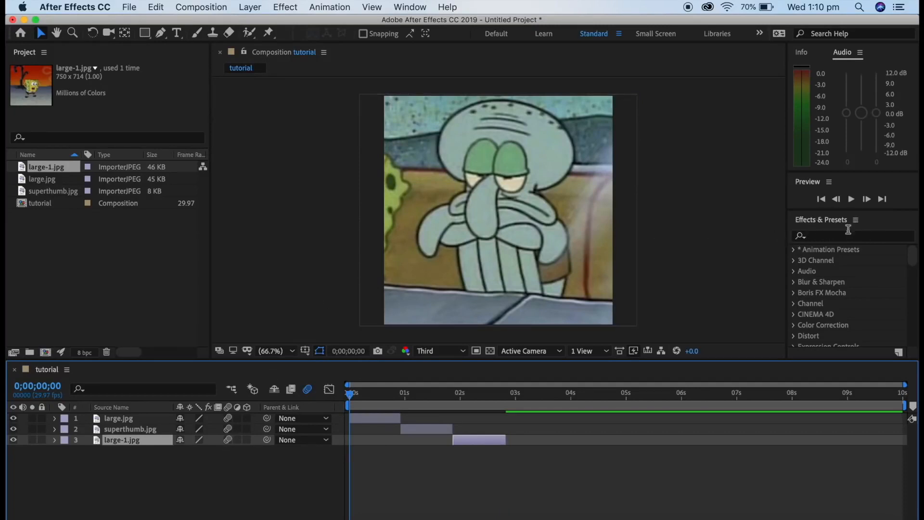
Find the Motion Tile effect and apply it to the large.jpg layer.
left_click(829, 238)
type("motion tile")
left_click_drag(833, 263, 374, 417)
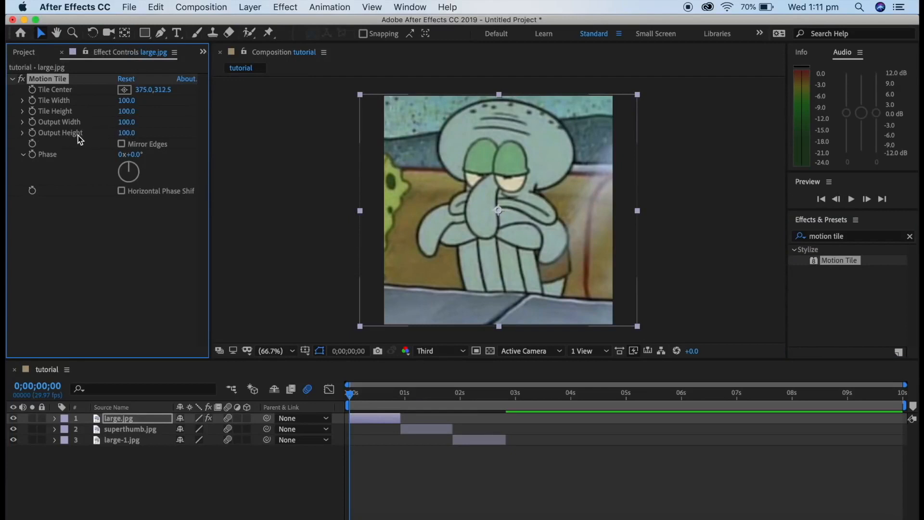
Set the Motion Tile output width and output height of large.jpg to 300.
left_click(127, 123)
key("BackSpace")
key("Tab")
type("300")
key("Return")
Scale large.jpg down to 108% to check the tiling, enable Mirror Edges, and set the layer's scale to 177%.
key("s")
left_click_drag(197, 429, 174, 432)
left_click(121, 144)
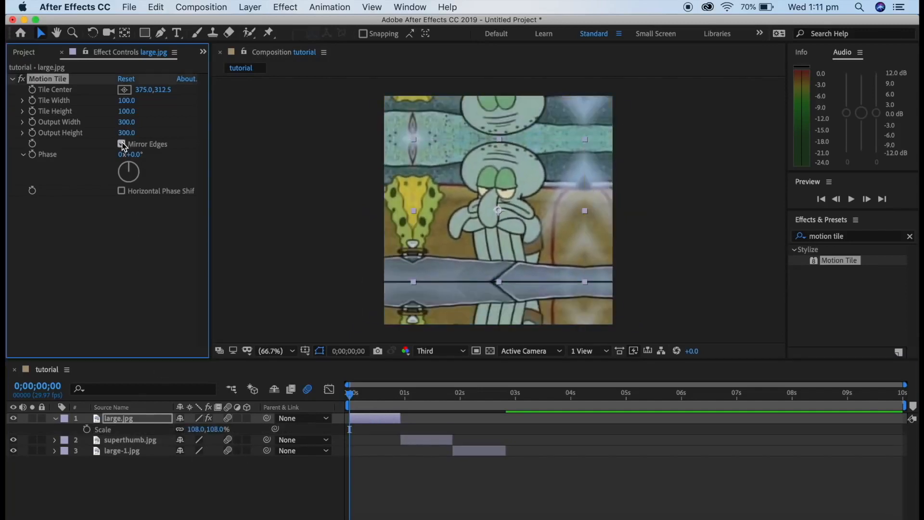
left_click(121, 145)
left_click(121, 145)
left_click_drag(212, 430, 285, 458)
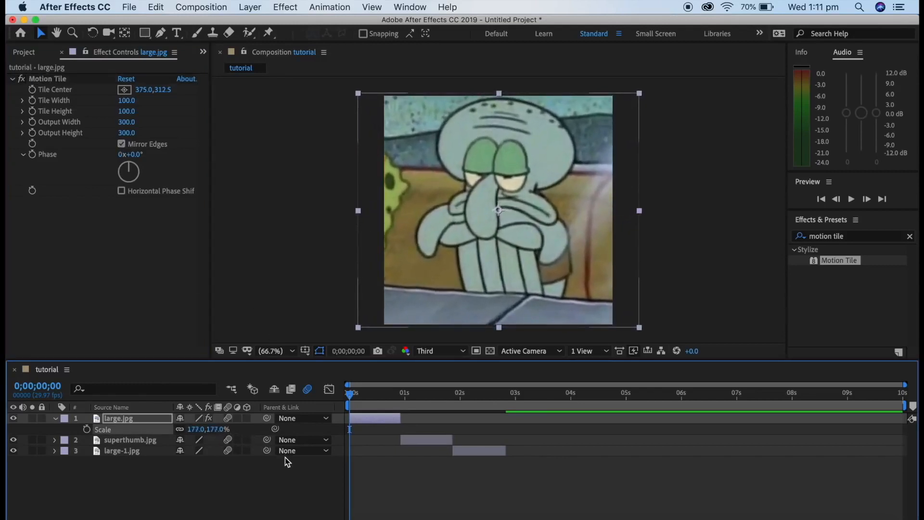
Copy the Motion Tile effect from large.jpg to the superthumb.jpg and large-1.jpg layers.
key("s")
left_click(63, 83)
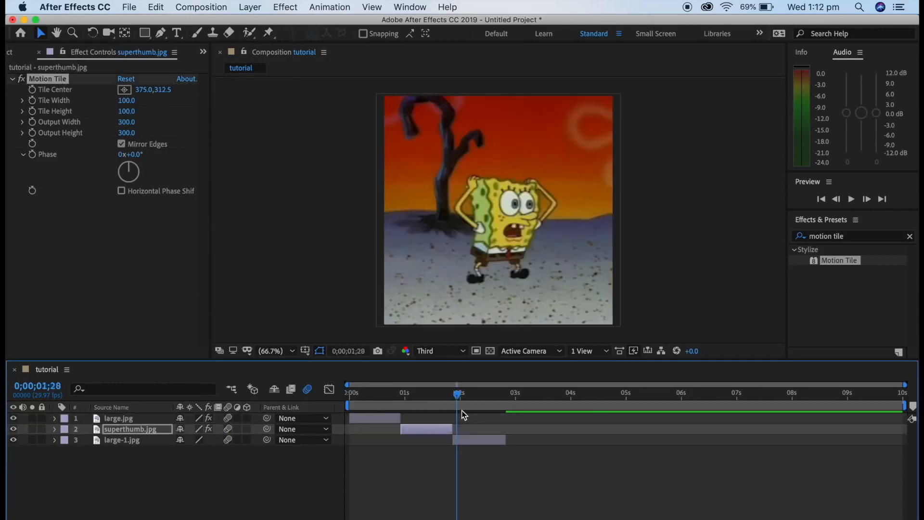
left_click_drag(460, 410, 464, 415)
left_click(481, 442)
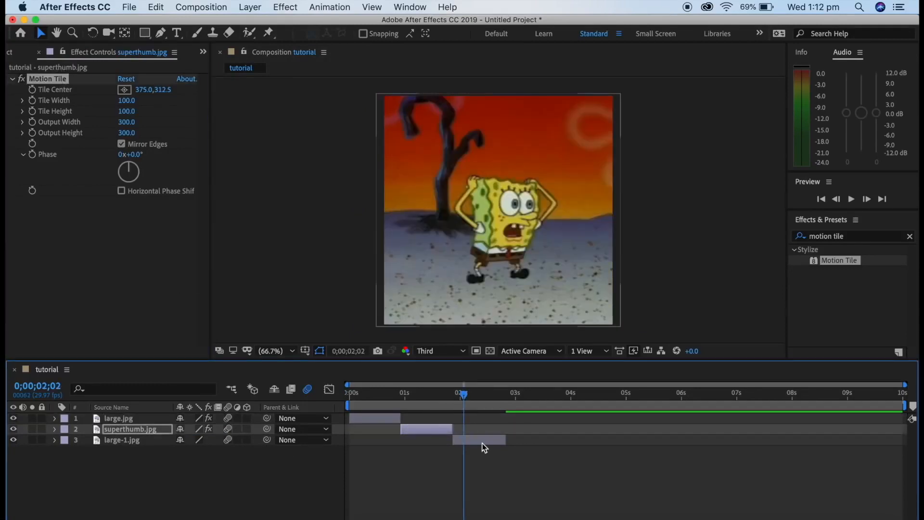
key("super+v")
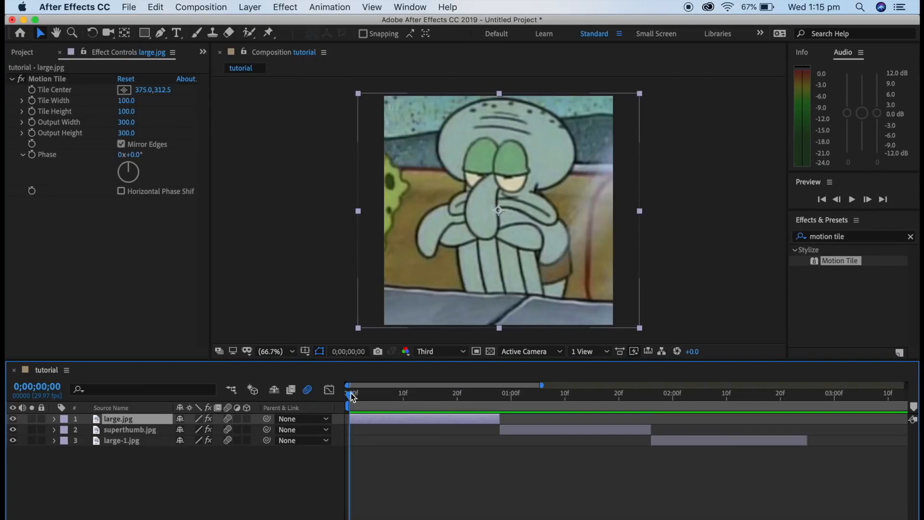
Add a Rotation keyframe on large.jpg at its last frame, 0;00;00;27.
left_click_drag(351, 395, 501, 394)
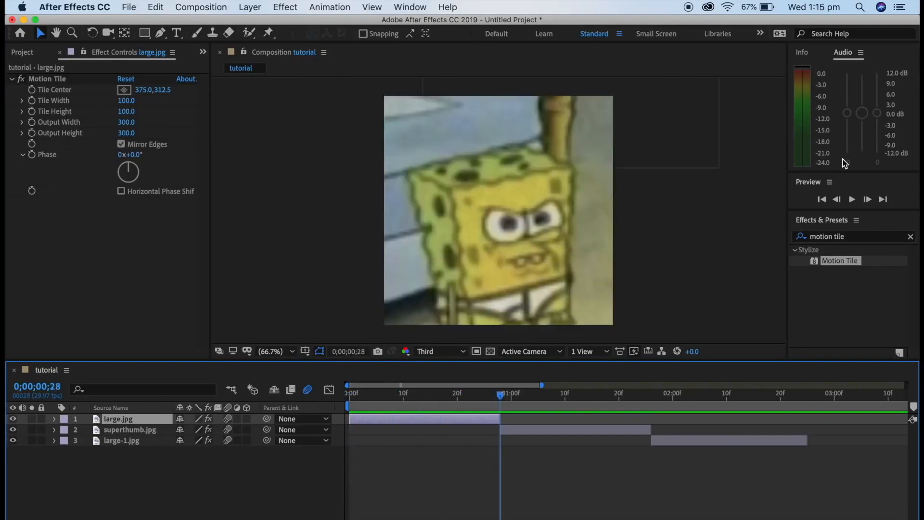
left_click(837, 199)
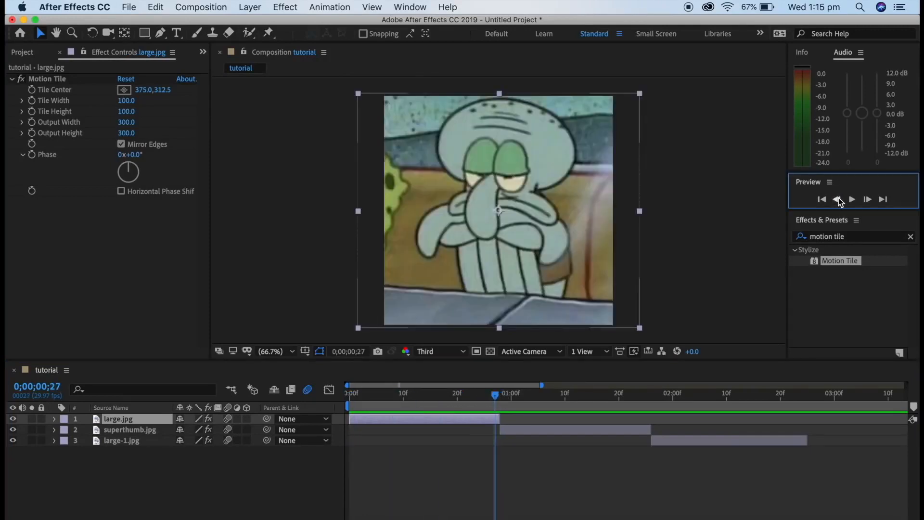
left_click(494, 420)
key("r")
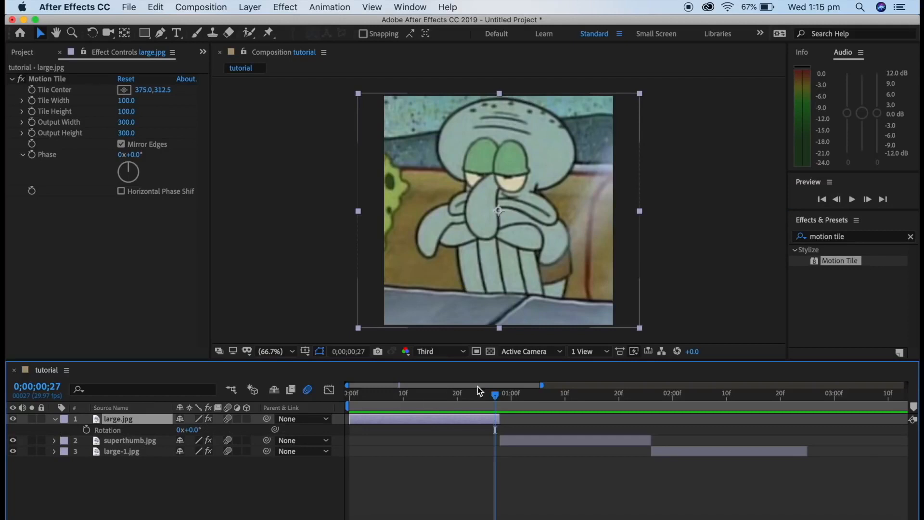
left_click(86, 430)
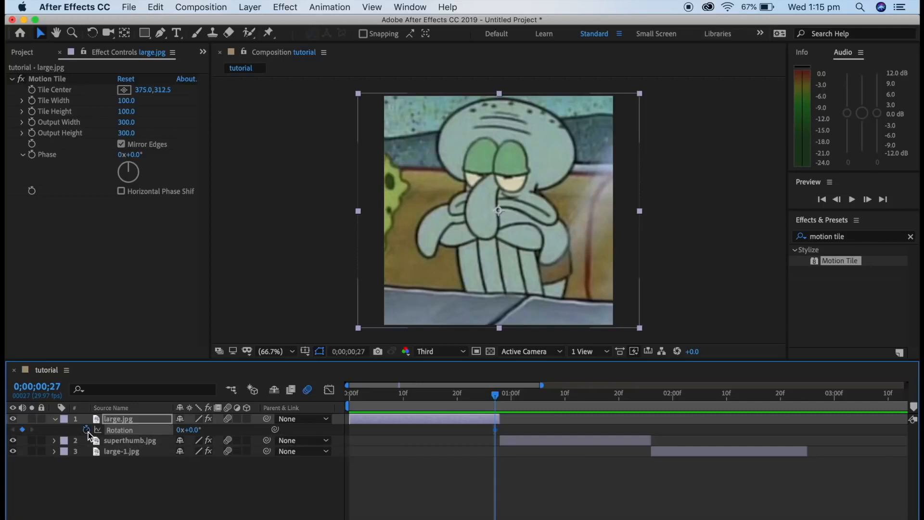
Add a second Rotation keyframe on large.jpg at 0;00;00;18.
left_click(491, 396)
left_click_drag(491, 396, 447, 396)
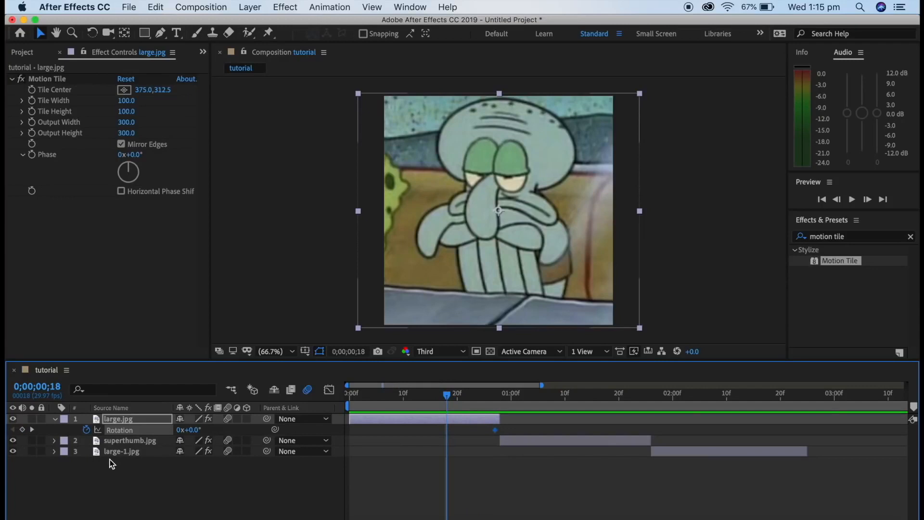
left_click(22, 429)
Set the large.jpg Rotation keyframe at 0;00;00;27 to 90°.
left_click_drag(447, 394, 495, 399)
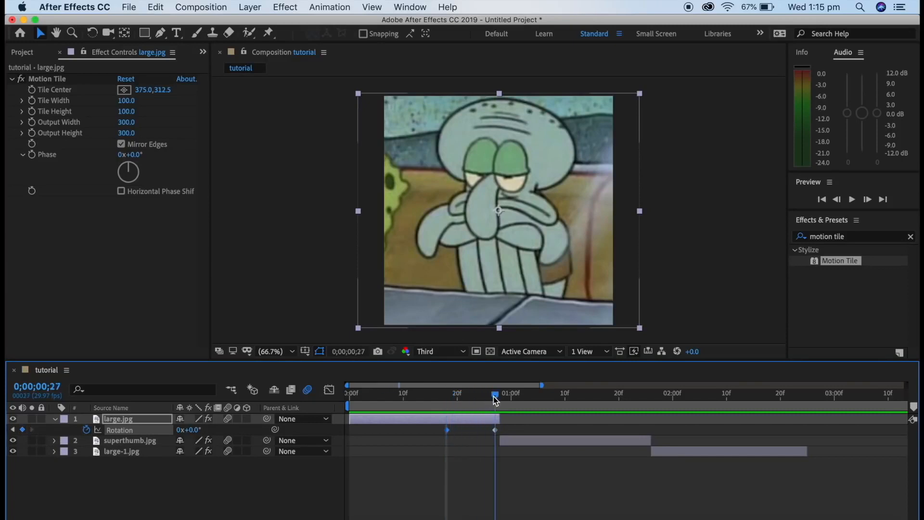
left_click(496, 431)
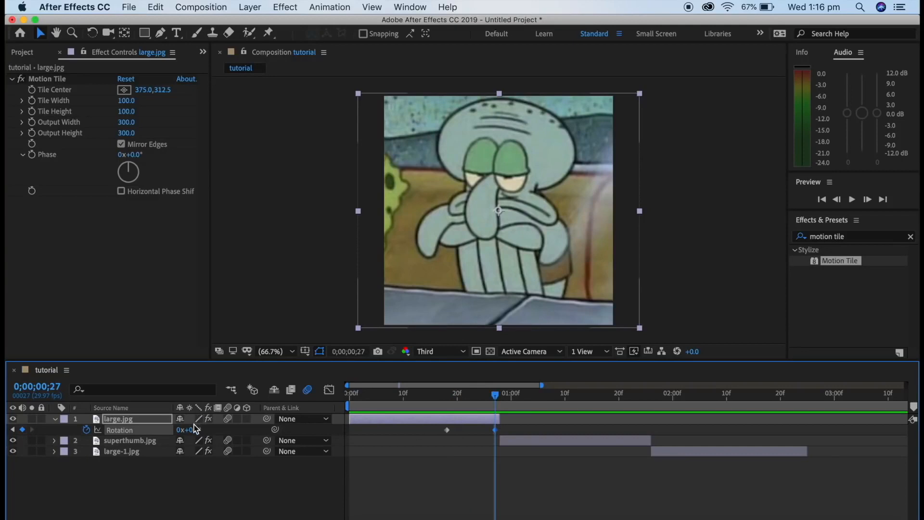
left_click_drag(195, 433, 254, 434)
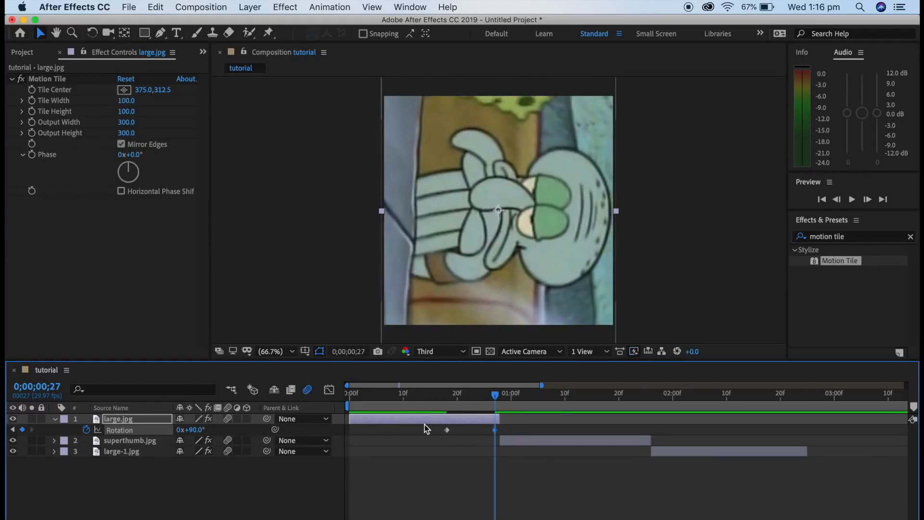
Apply Easy Ease to both Rotation keyframes of large.jpg.
left_click_drag(514, 429, 437, 432)
right_click(447, 431)
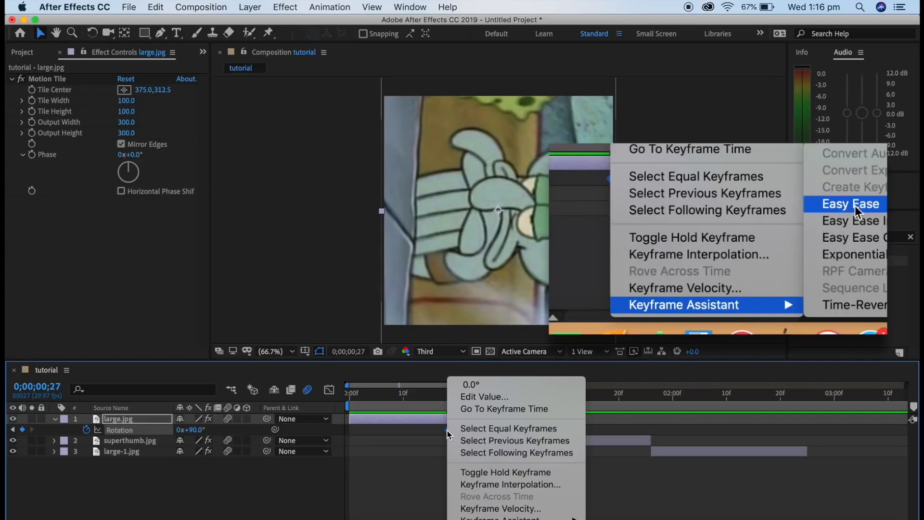
mouse_move(500, 518)
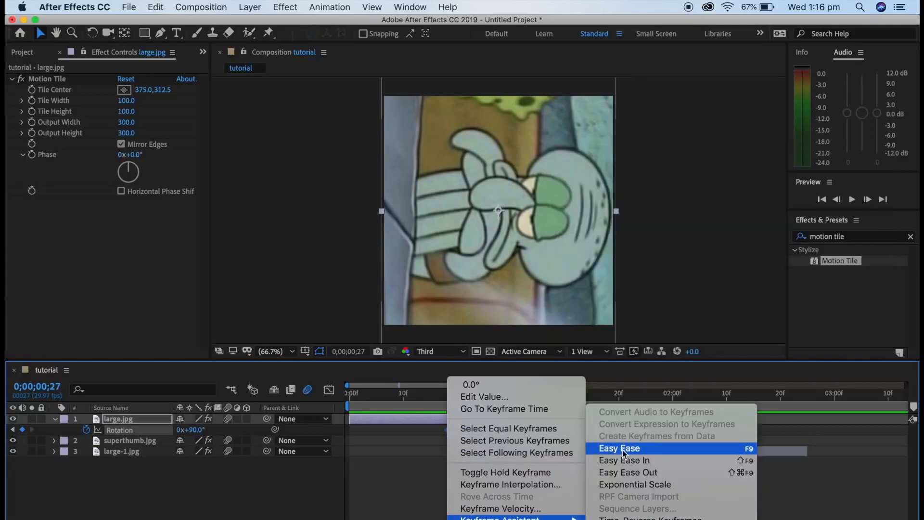
left_click(622, 450)
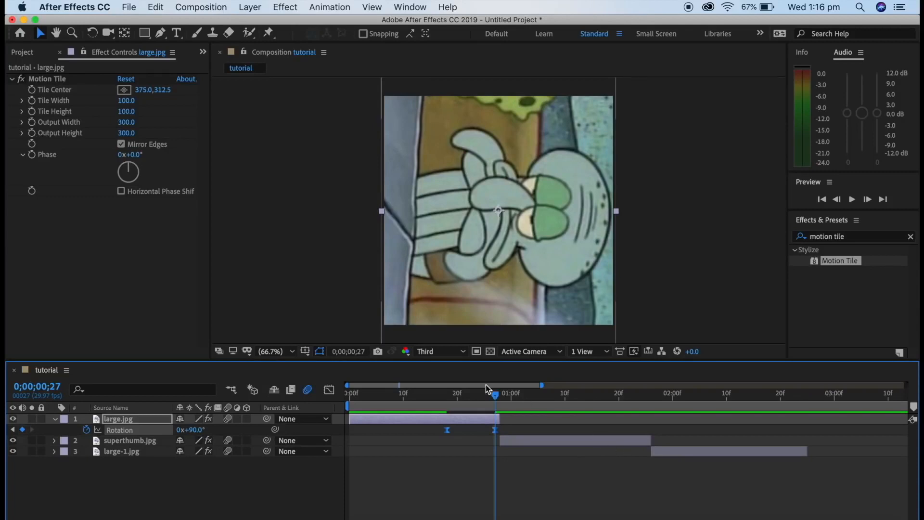
Open the Graph Editor for the large.jpg rotation and make sure the value graph is being edited.
left_click(329, 390)
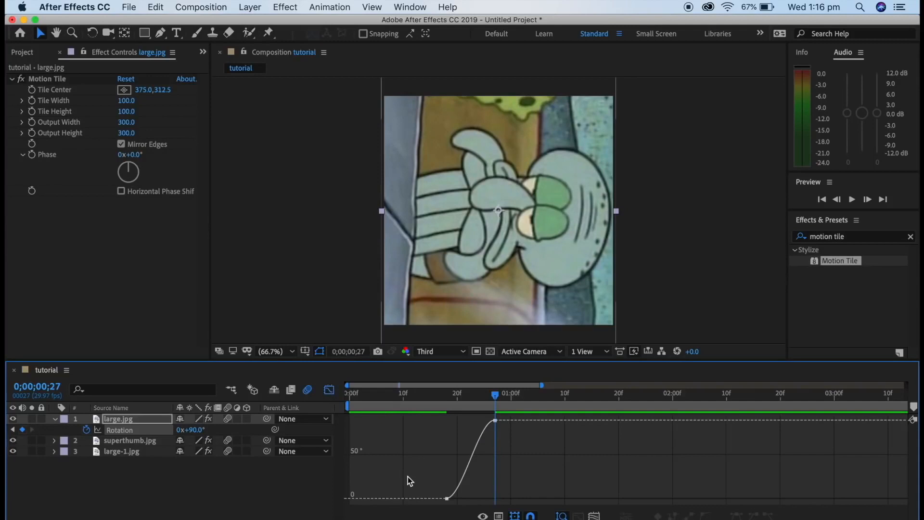
left_click(483, 515)
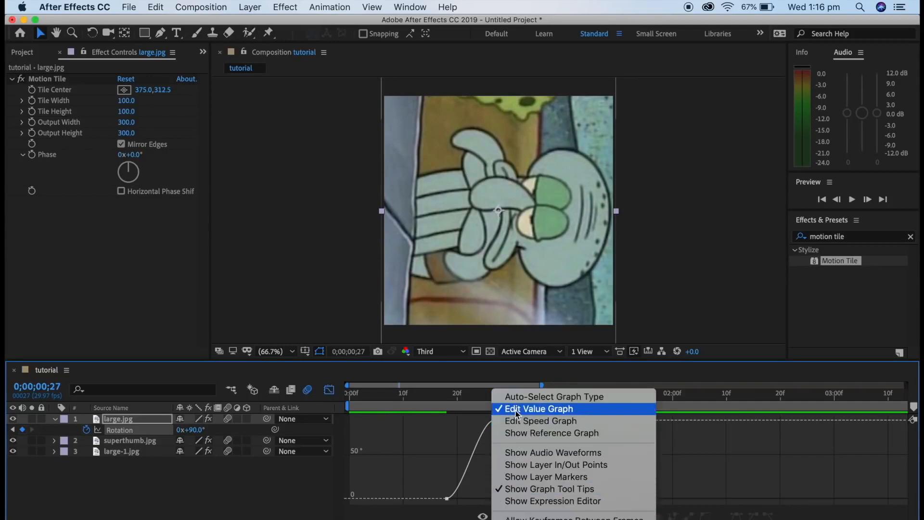
left_click(448, 474)
Reshape the rotation curve to stay flat and rise steeply at the end by pulling the end handle down and lengthening the start handle.
mouse_move(447, 500)
left_click(447, 499)
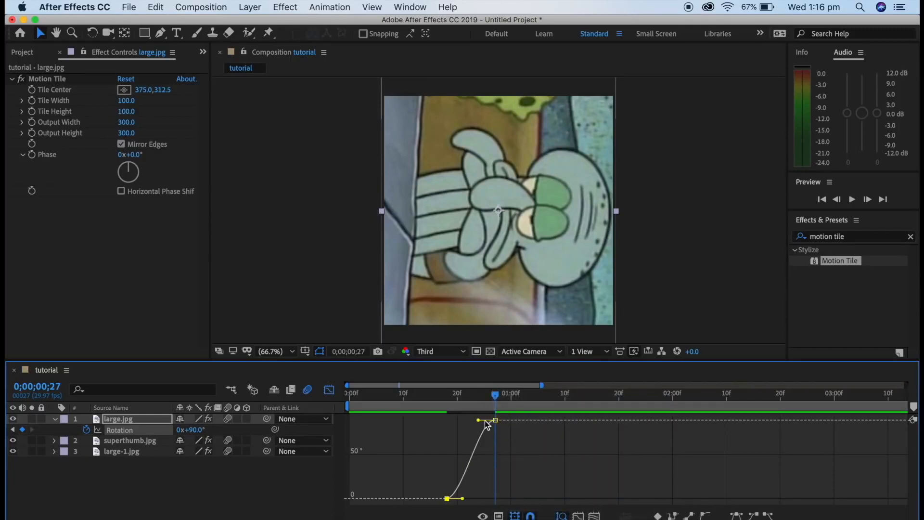
left_click_drag(478, 422, 493, 487)
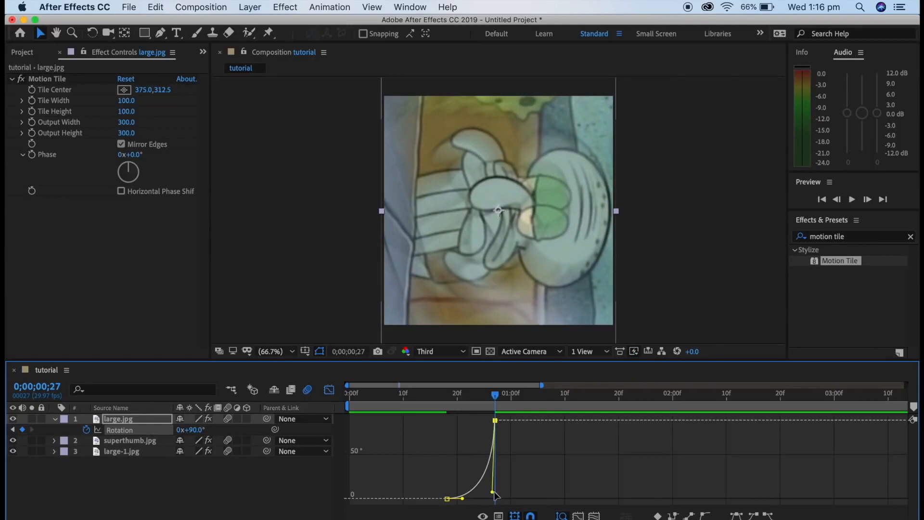
mouse_move(493, 491)
left_mouse_down()
mouse_move(472, 501)
mouse_move(484, 502)
left_mouse_up()
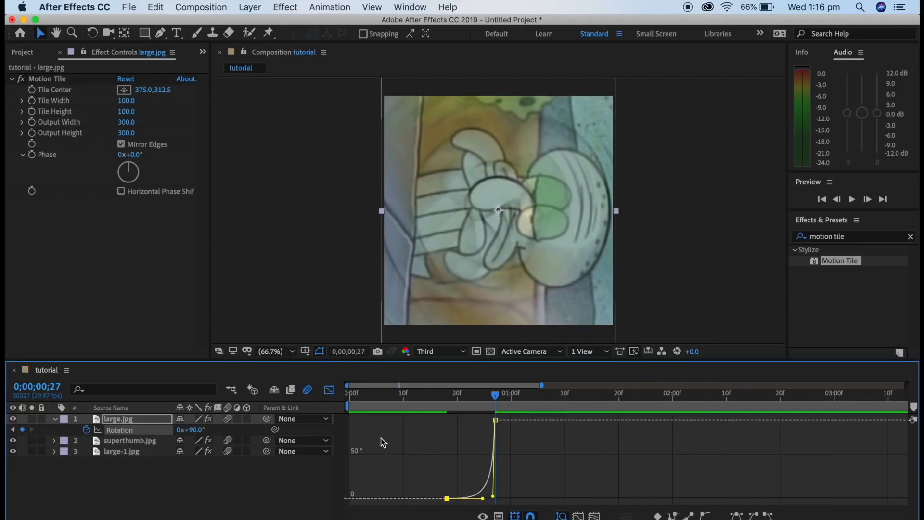
Close the Graph Editor and preview the large.jpg rotation from the start of the composition.
left_click(329, 390)
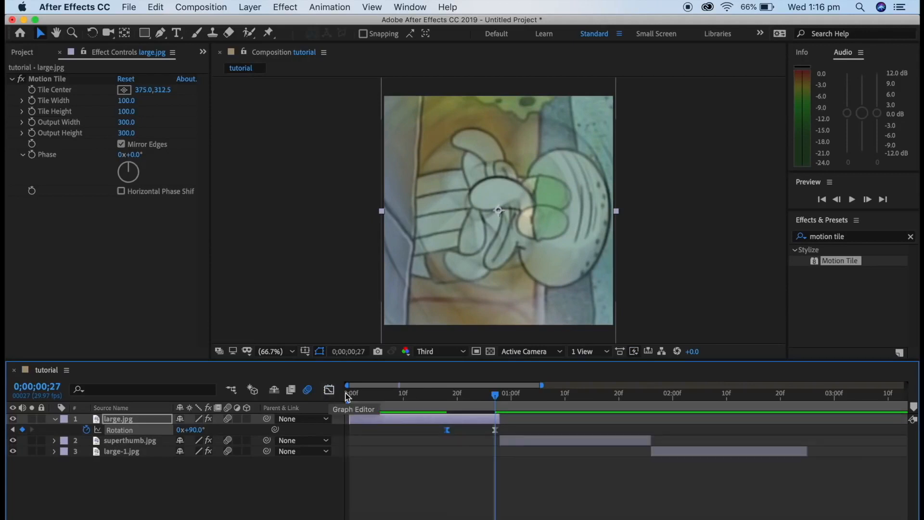
left_click_drag(495, 399, 316, 392)
key("space")
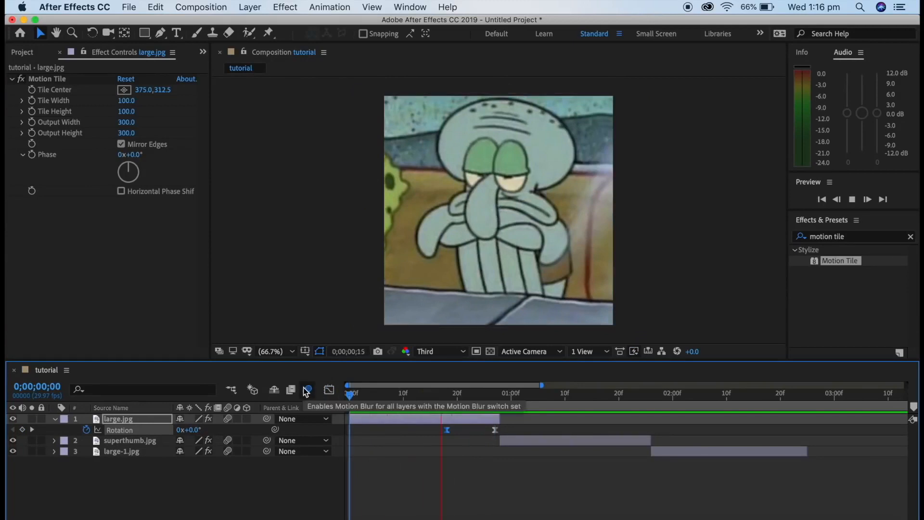
key("space")
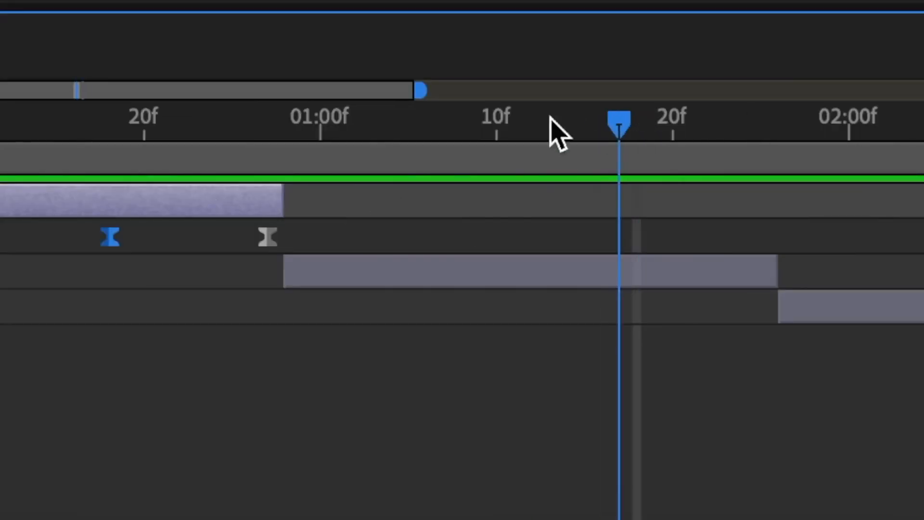
Keyframe the superthumb.jpg Rotation from -91° at 0;00;00;28 to 0° at 0;00;01;15.
left_click_drag(551, 118, 308, 121)
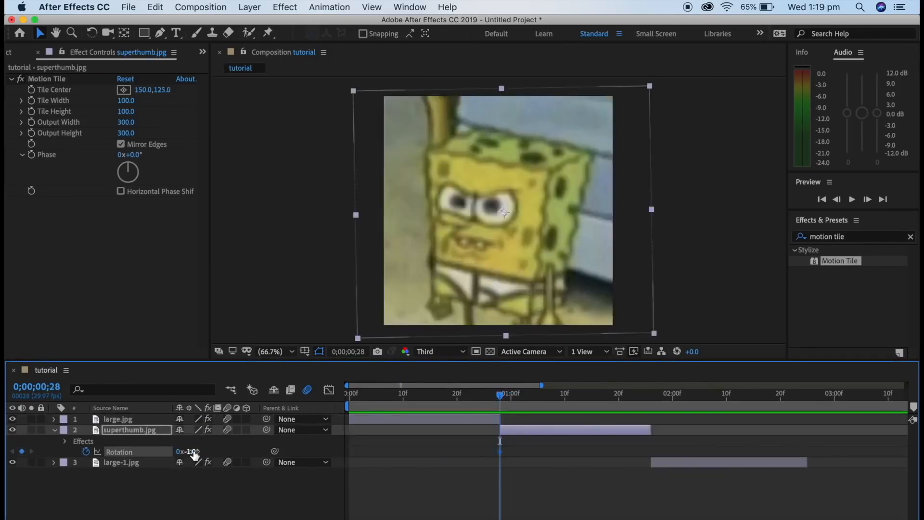
left_click_drag(186, 452, 139, 454)
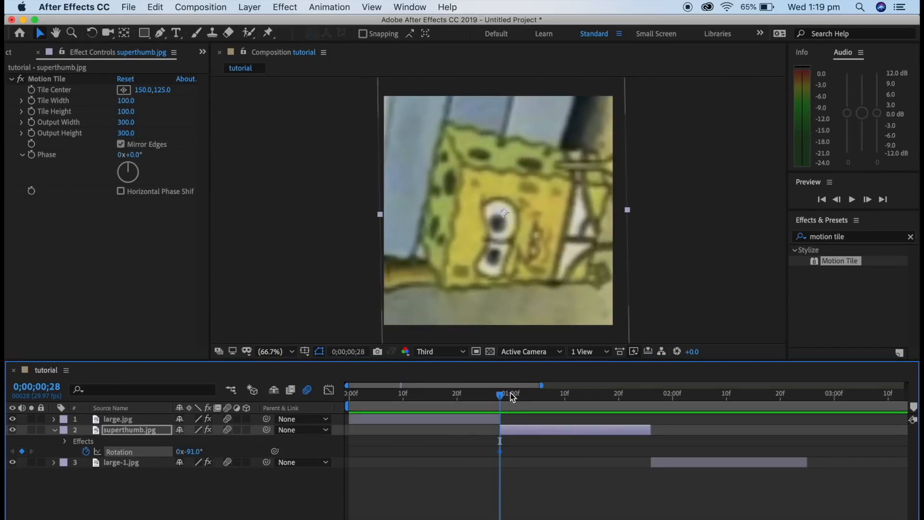
left_click_drag(502, 396, 592, 395)
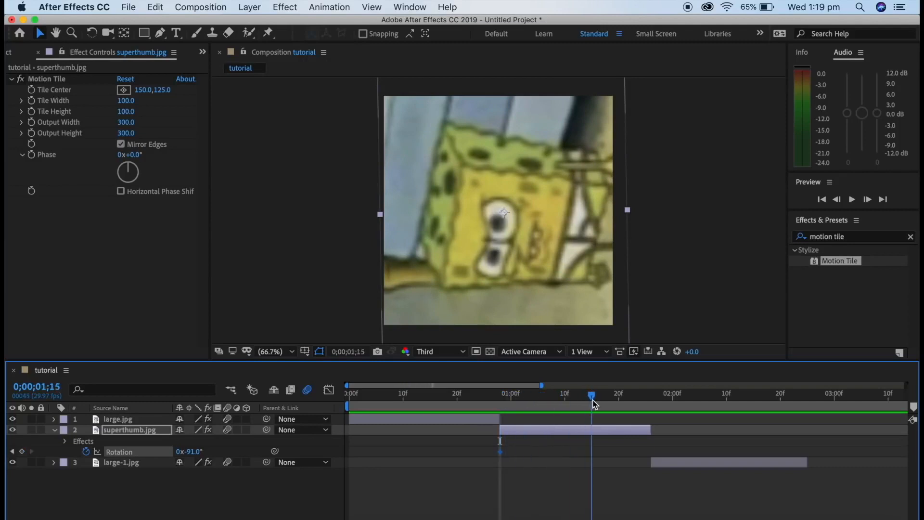
left_click(22, 452)
left_click(194, 451)
type("0")
key("Return")
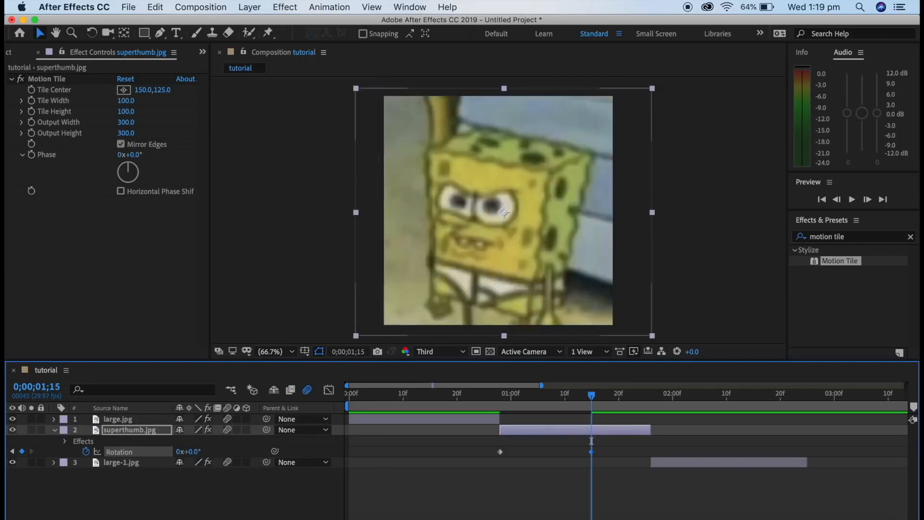
Apply Easy Ease to both Rotation keyframes of superthumb.jpg.
left_click_drag(615, 450, 486, 452)
right_click(501, 452)
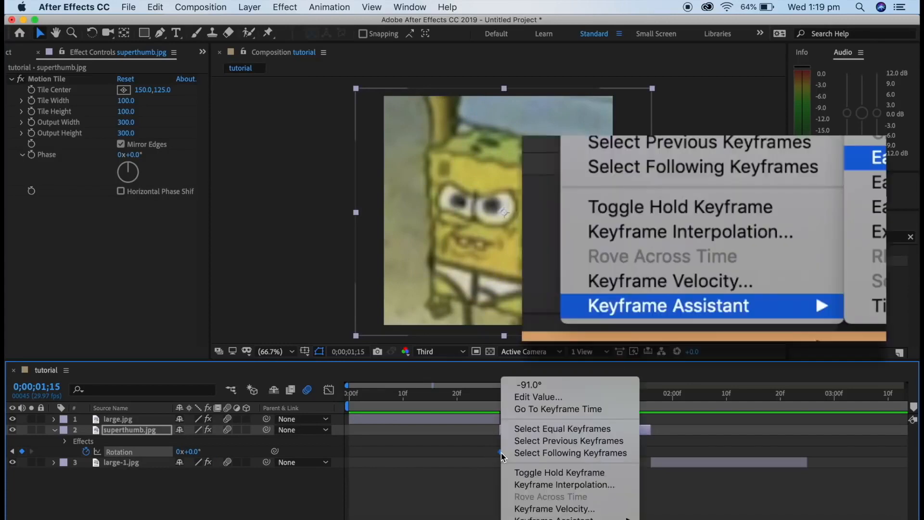
mouse_move(553, 517)
left_click(701, 449)
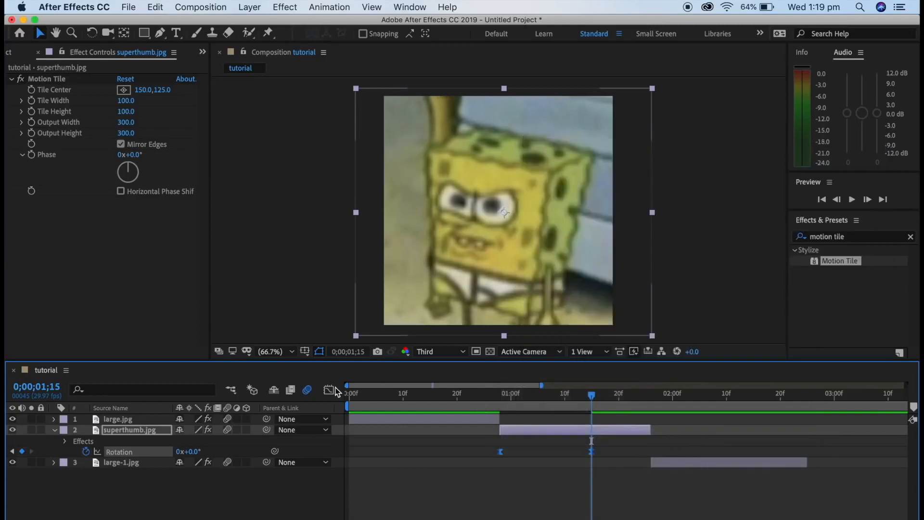
Reshape the superthumb.jpg rotation curve in the Graph Editor to rise steeply at the start and level off, pulling the start handle up and lengthening the end handle.
left_click(328, 391)
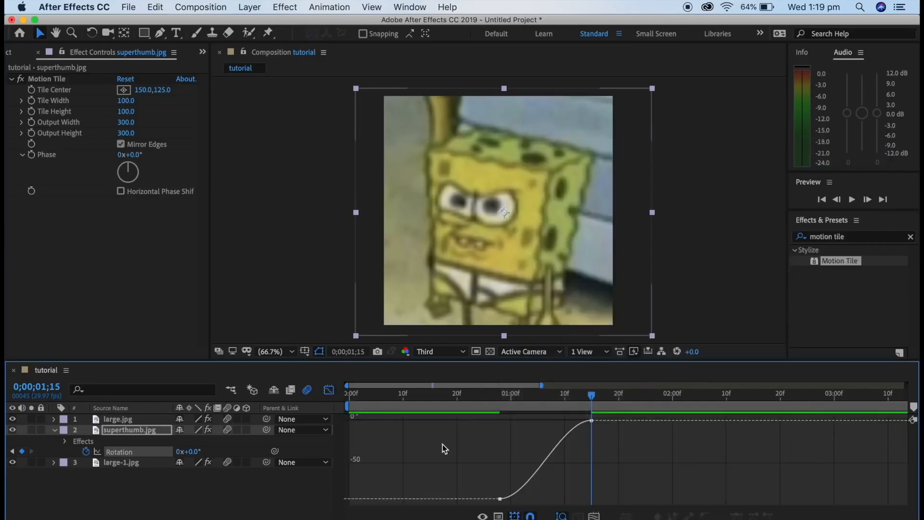
left_click(499, 500)
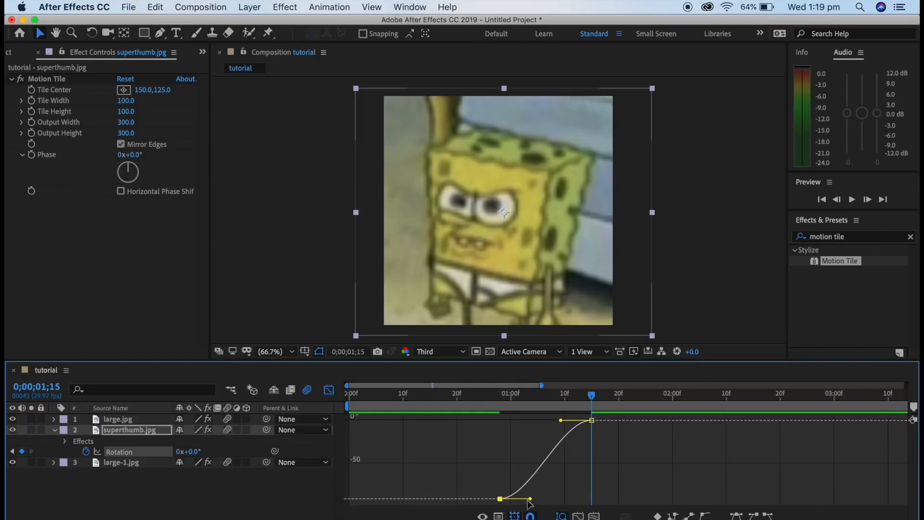
left_click_drag(530, 499, 466, 427)
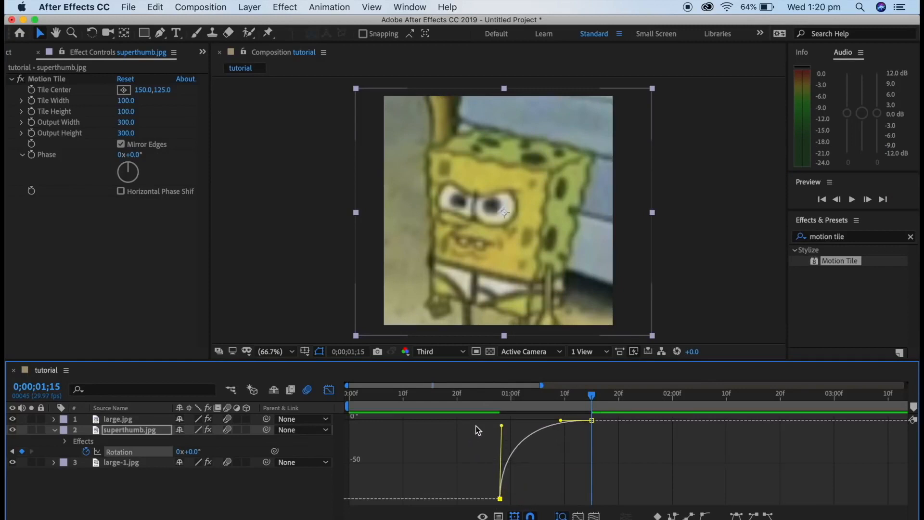
left_click_drag(562, 423, 515, 425)
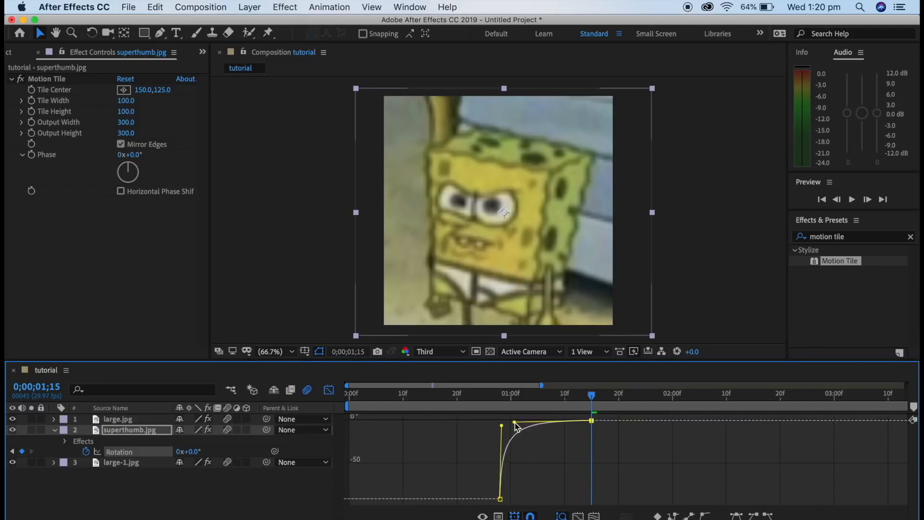
left_click(329, 389)
Preview the rotation transition from large.jpg to superthumb.jpg.
left_click_drag(591, 397, 500, 397)
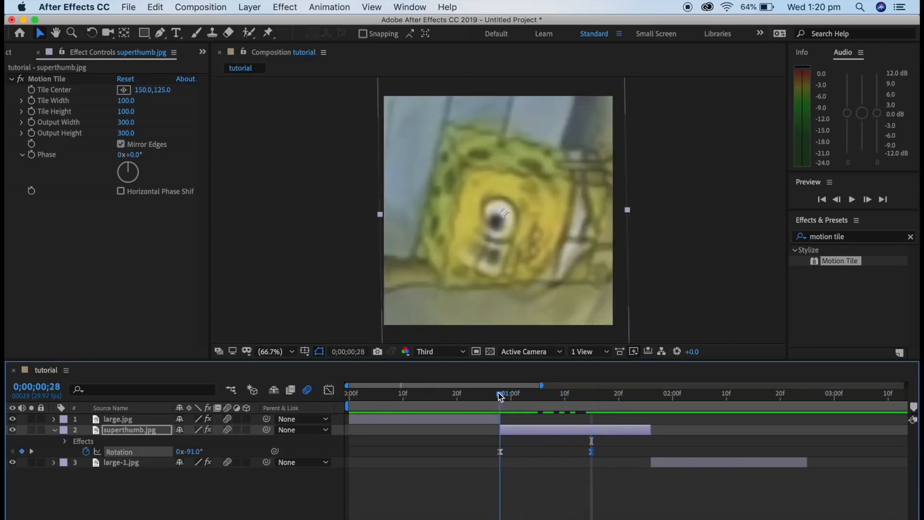
key("space")
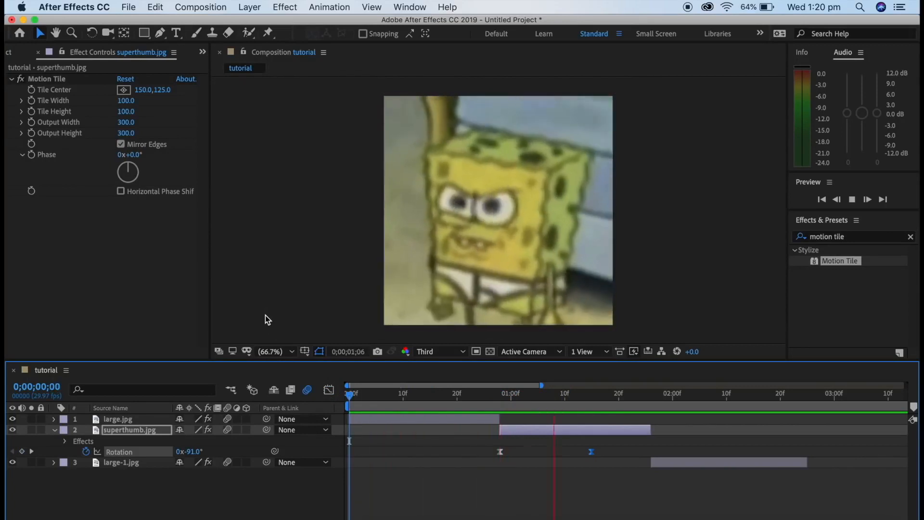
key("space")
Move the end Rotation keyframe of superthumb.jpg to 0;00;01;23 and preview the slower transition.
left_click_drag(606, 397, 501, 393)
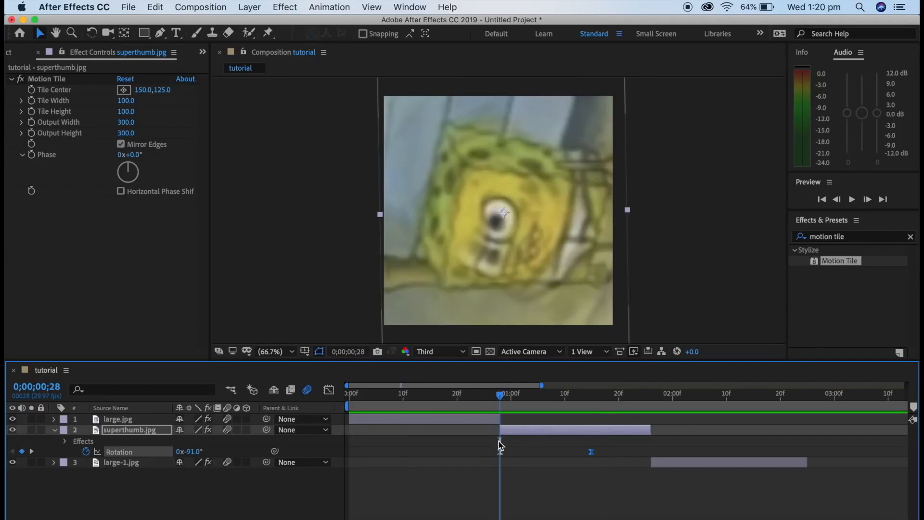
left_click_drag(592, 451, 641, 454)
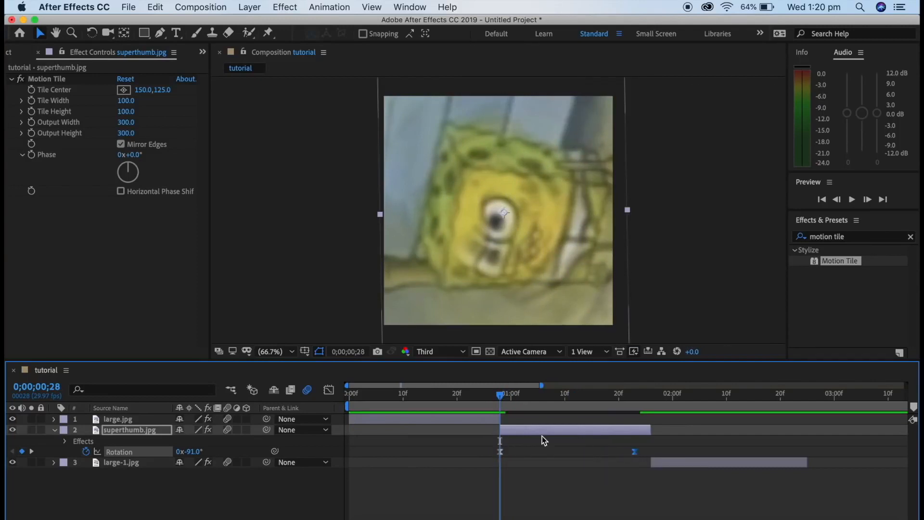
key("space")
key("space")
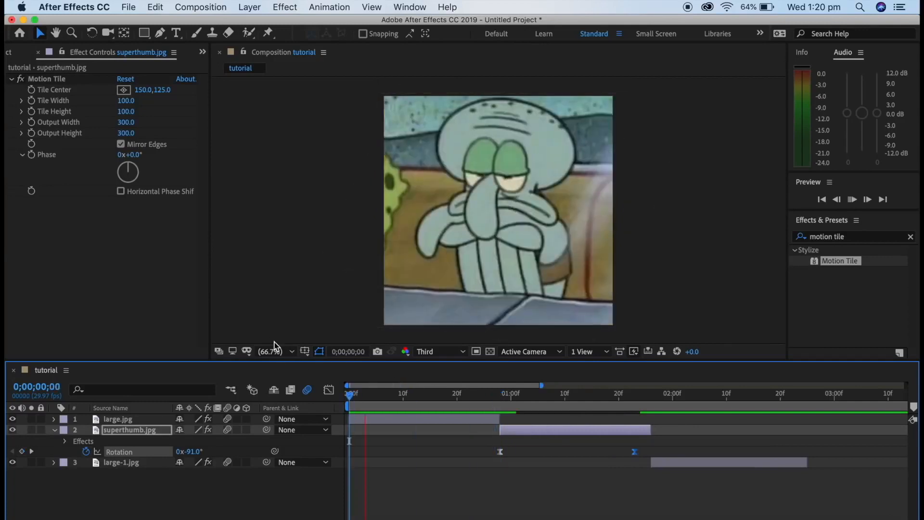
key("space")
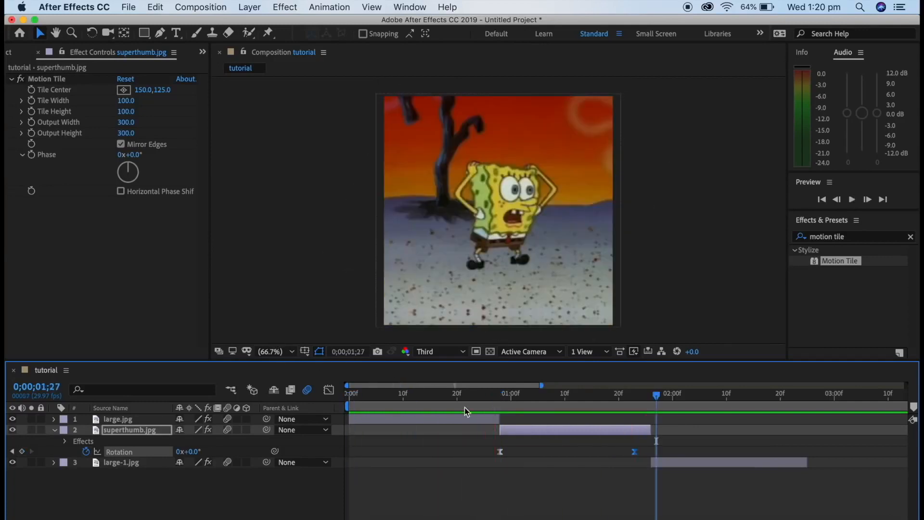
Adjust the start keyframe's handle on the superthumb.jpg rotation curve in the Graph Editor, keeping the steep rise that levels off.
left_click_drag(646, 401, 635, 397)
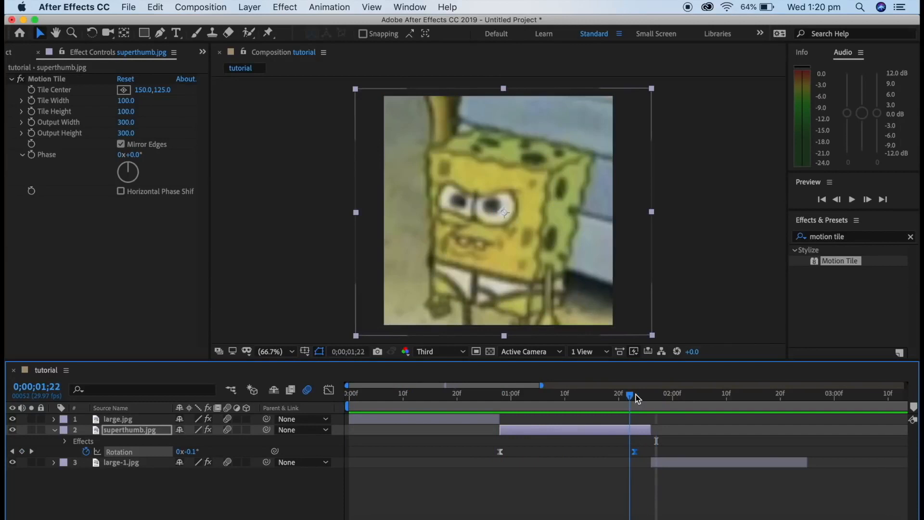
left_click_drag(646, 457, 464, 448)
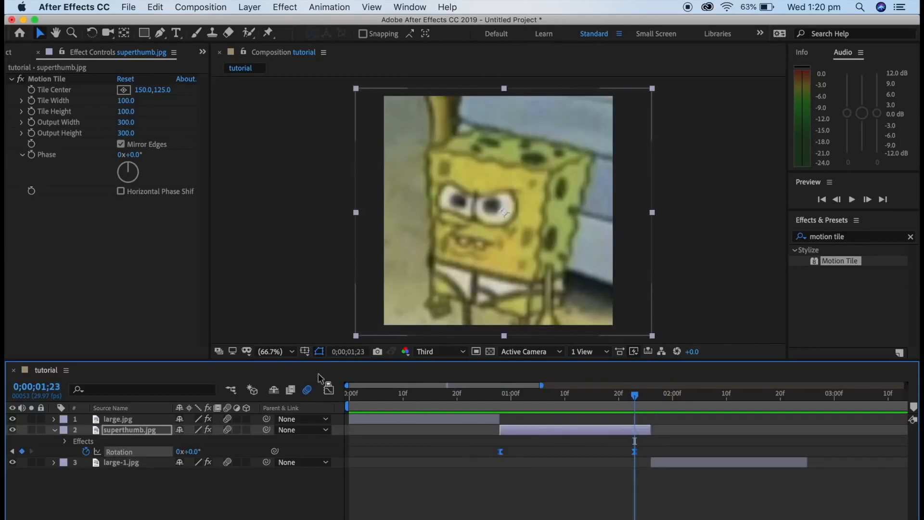
left_click(328, 391)
left_click(500, 498)
left_click_drag(501, 420, 502, 442)
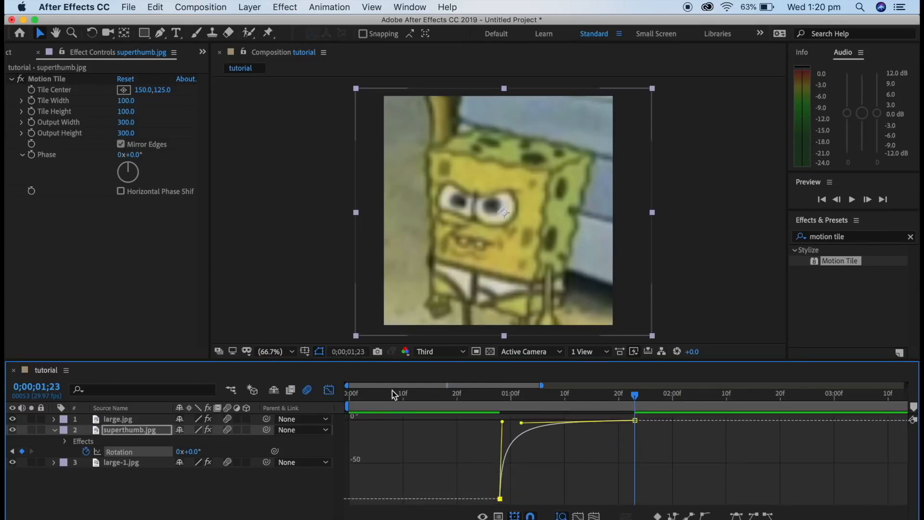
left_click(329, 388)
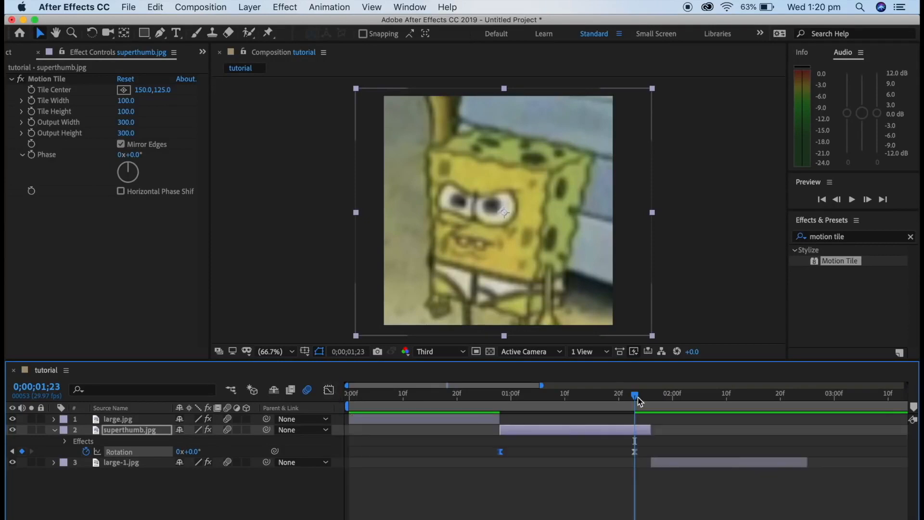
Preview the adjusted transition and return the playhead to 0;00;00;00.
key("space")
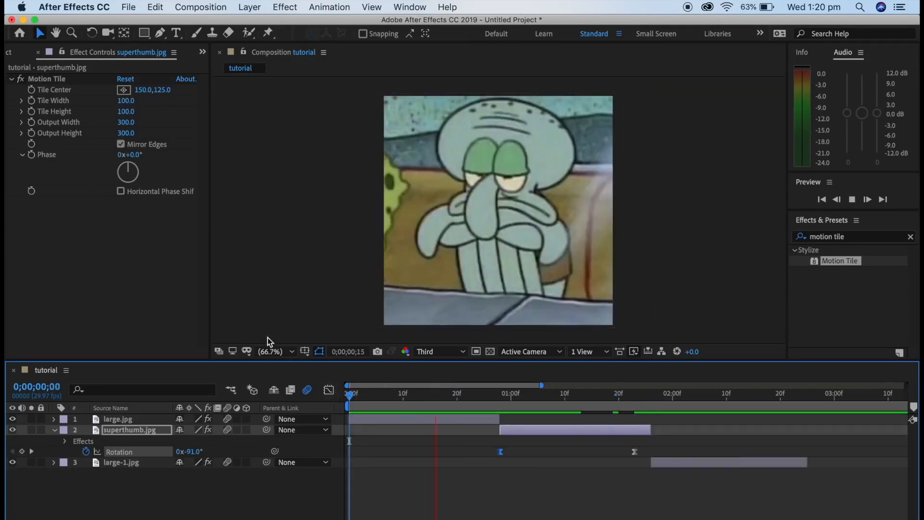
key("space")
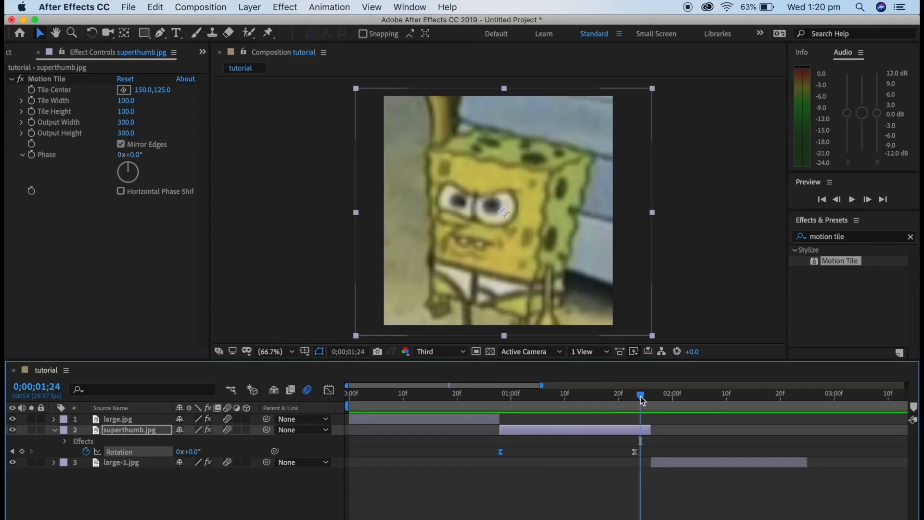
left_click_drag(641, 400, 349, 394)
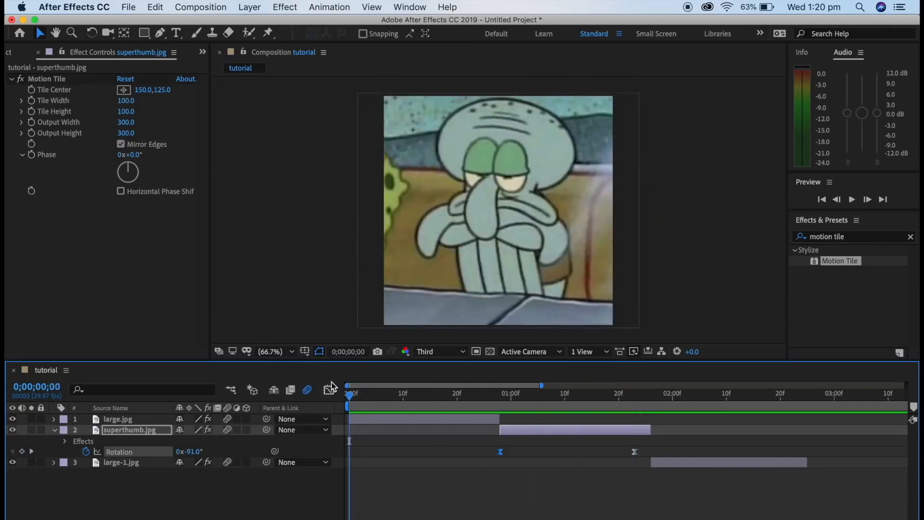
Collapse the superthumb.jpg keyframes, reveal those of large.jpg, and open both of its Rotation keyframes in the Graph Editor.
key("u")
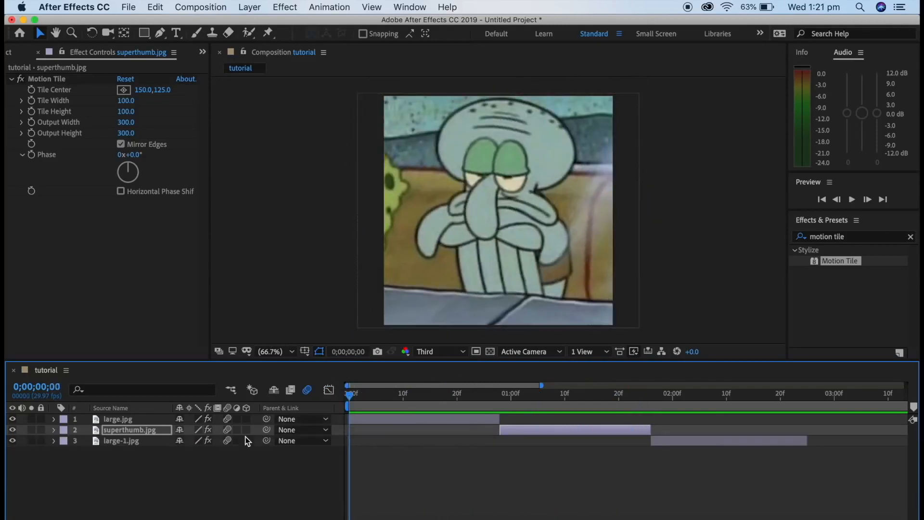
left_click(363, 419)
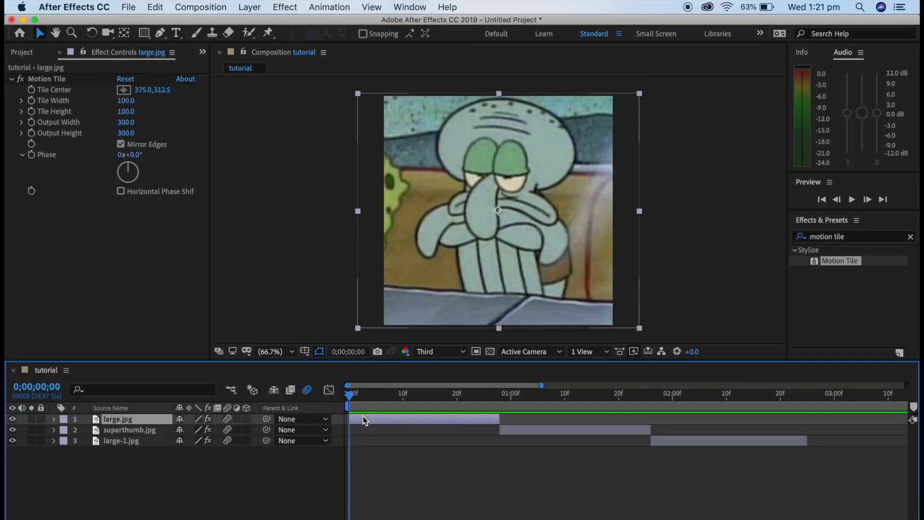
key("u")
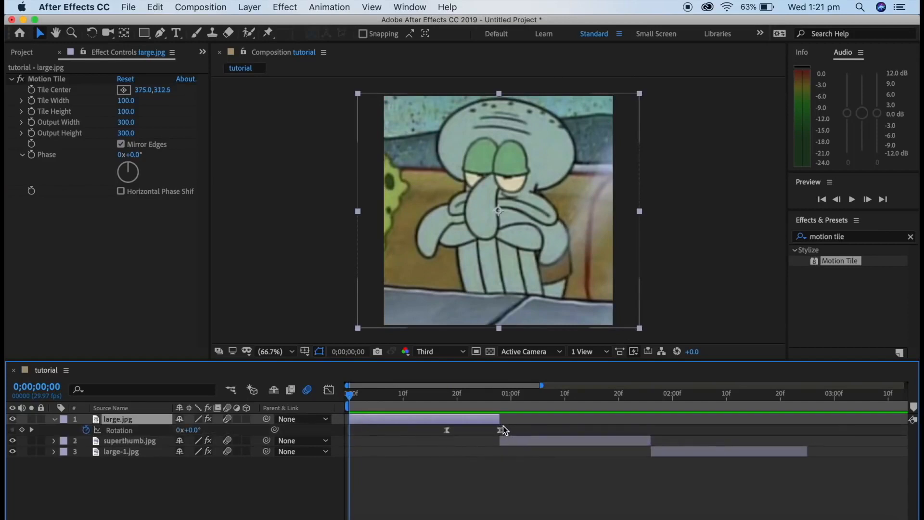
left_click(332, 390)
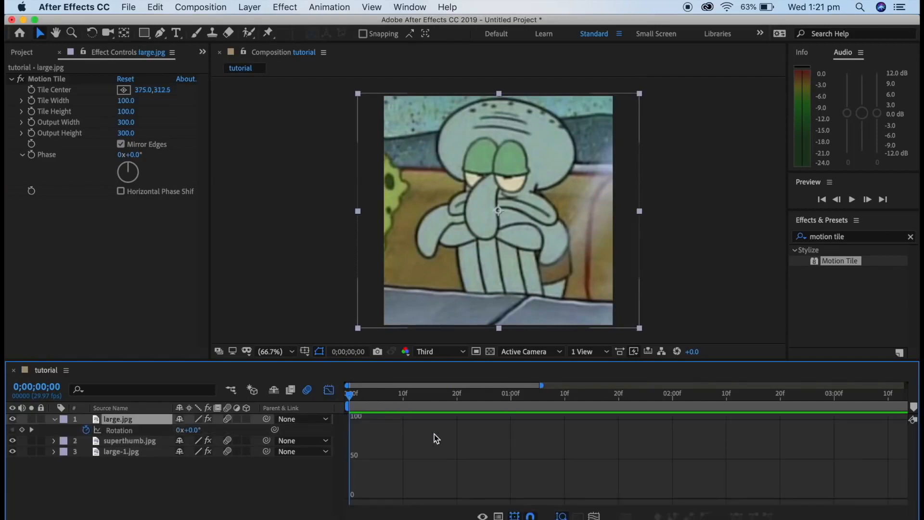
left_click(329, 389)
left_click_drag(522, 435, 419, 428)
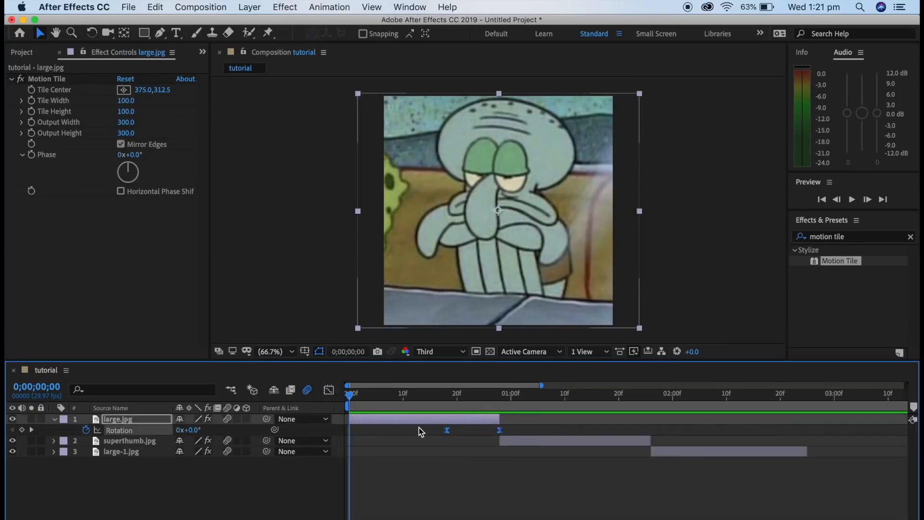
left_click(329, 390)
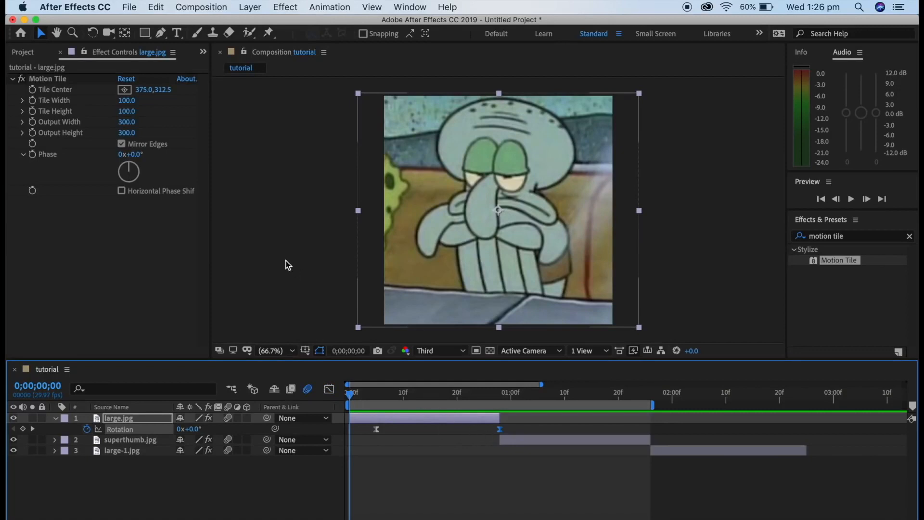
Preview the finished transition between the first two images, and extend the work area to the end of the composition.
key("space")
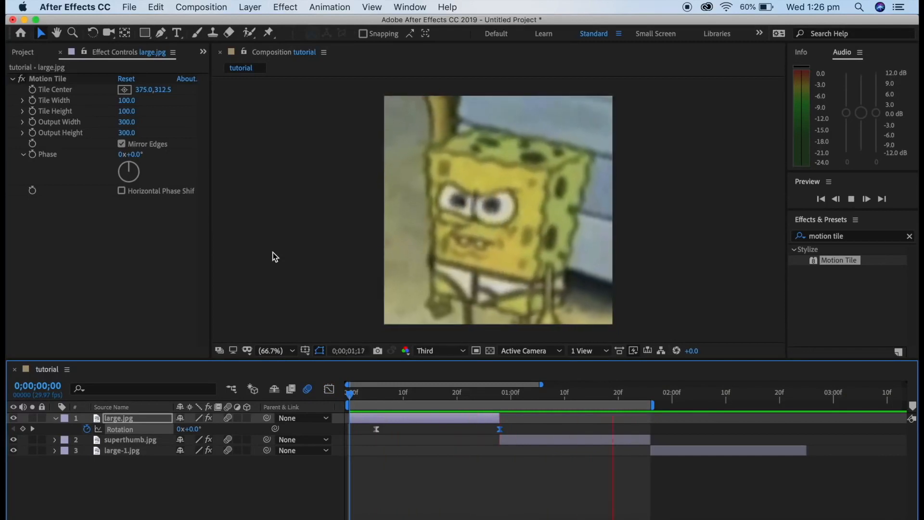
key("space")
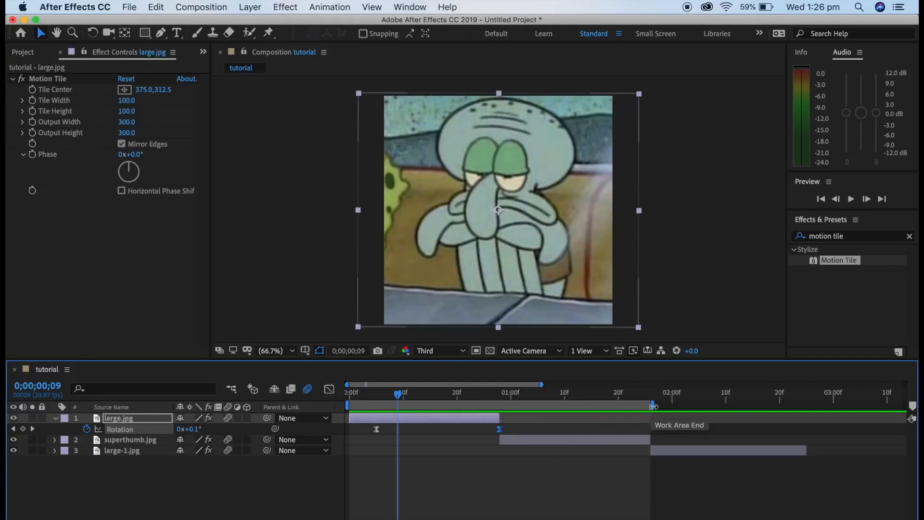
left_click_drag(651, 407, 915, 415)
scroll(621, 517, "left", 10)
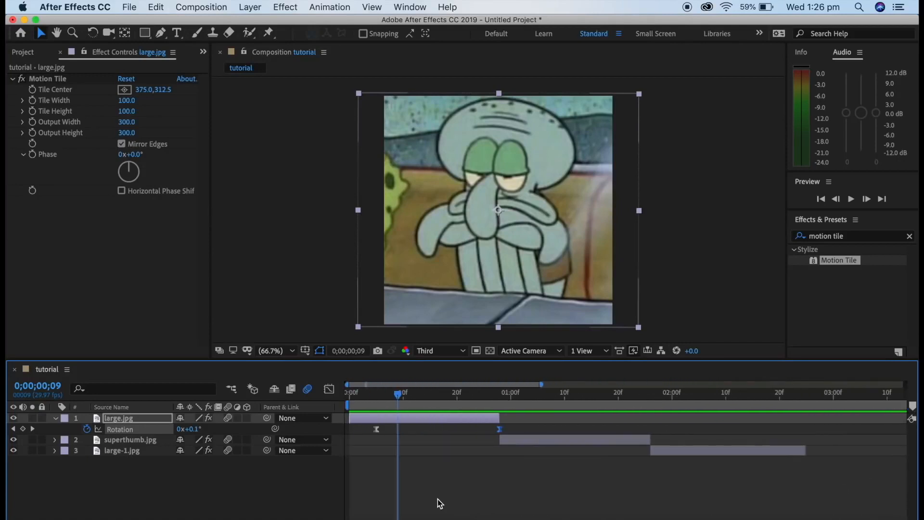
Add Scale keyframes to superthumb.jpg at 0;00;01;25 and 0;00;01;06, keeping the layer's current size at both.
key("space")
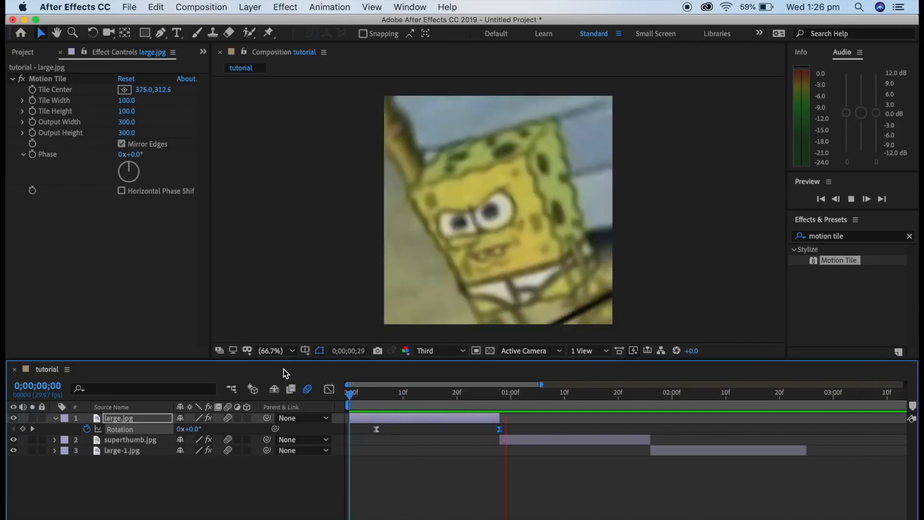
left_click(631, 429)
key("s")
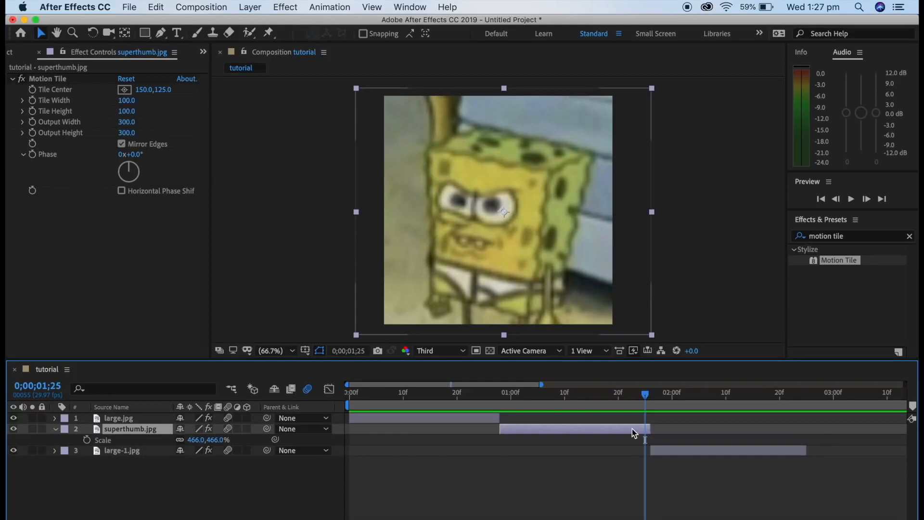
left_click(87, 439)
left_click_drag(645, 393, 543, 393)
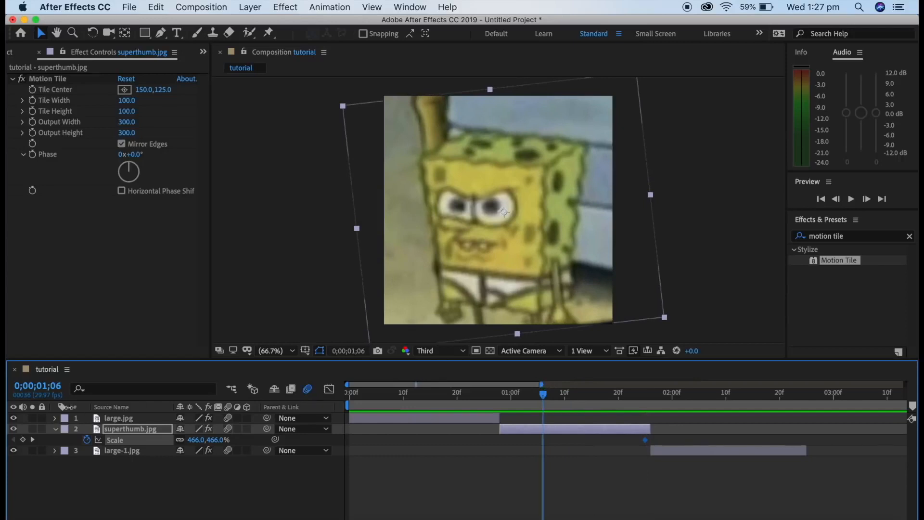
left_click(23, 440)
Set superthumb.jpg's Scale to 340% at the 0;00;01;25 keyframe so the image zooms out.
left_click_drag(544, 397, 645, 400)
left_click(646, 440)
left_click(217, 440)
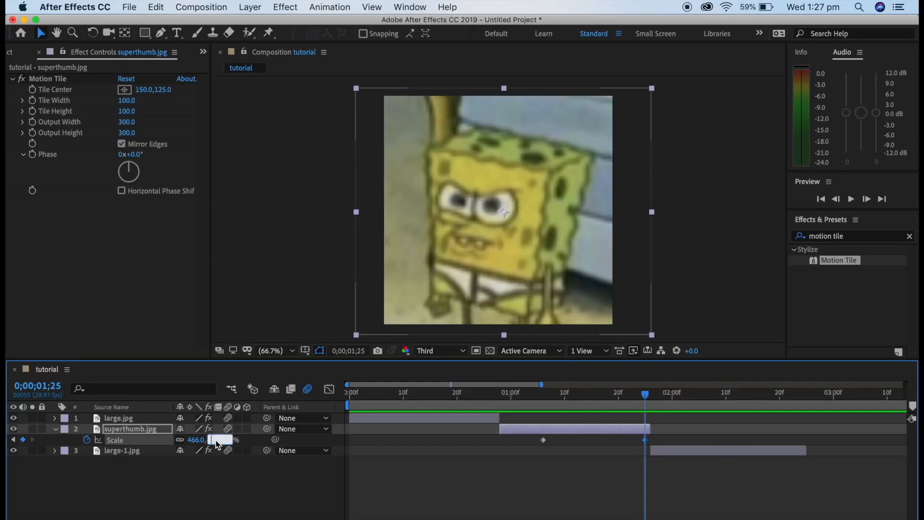
key("Return")
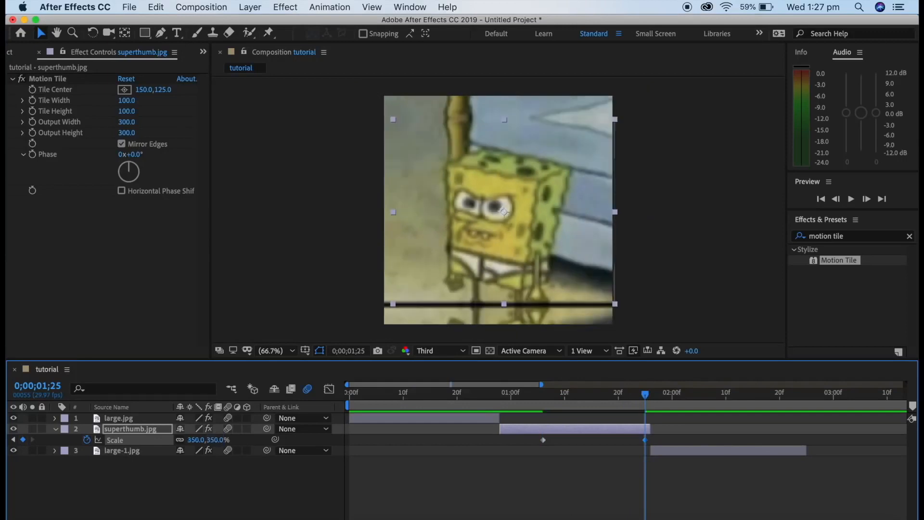
left_click_drag(219, 440, 201, 436)
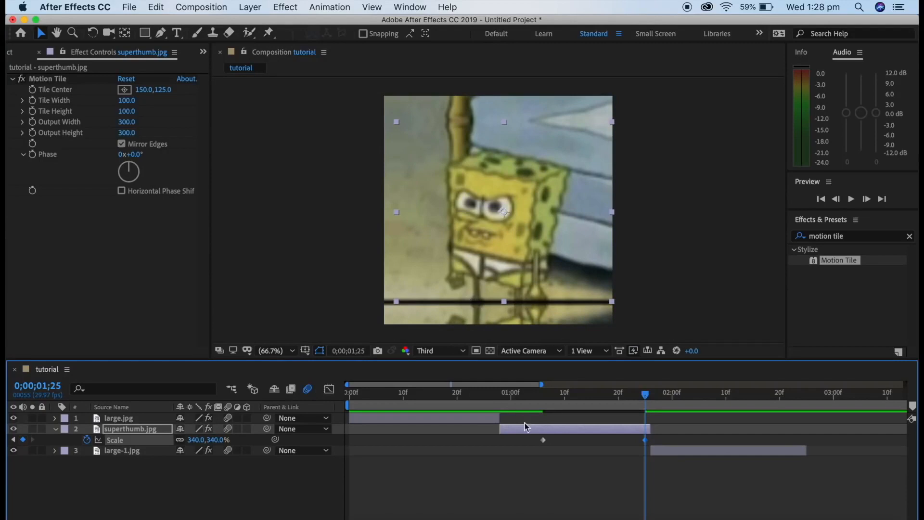
Preview the composition from the start and return the playhead to superthumb.jpg's first Scale keyframe at 0;00;01;06.
left_click_drag(644, 401, 348, 400)
key("space")
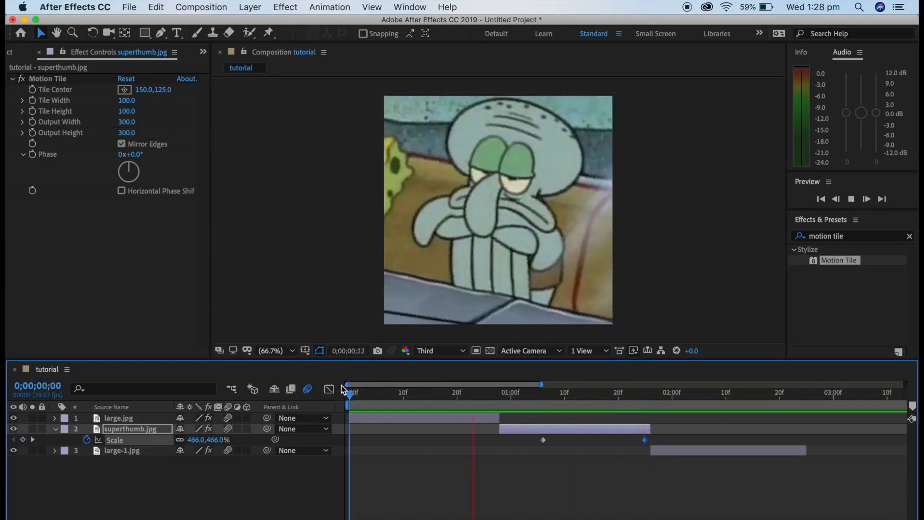
key("space")
left_click_drag(702, 395, 544, 394)
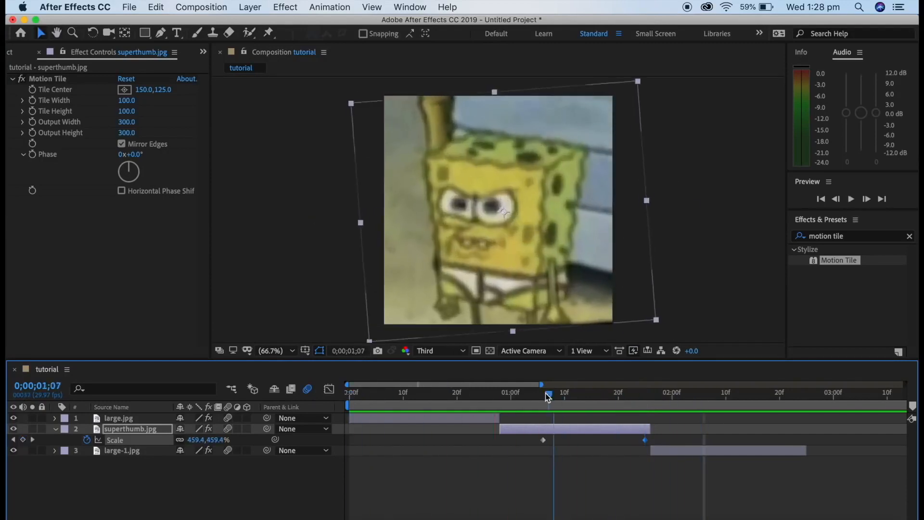
Apply Easy Ease to both Scale keyframes of superthumb.jpg and open them in the Graph Editor.
left_click_drag(673, 436, 527, 437)
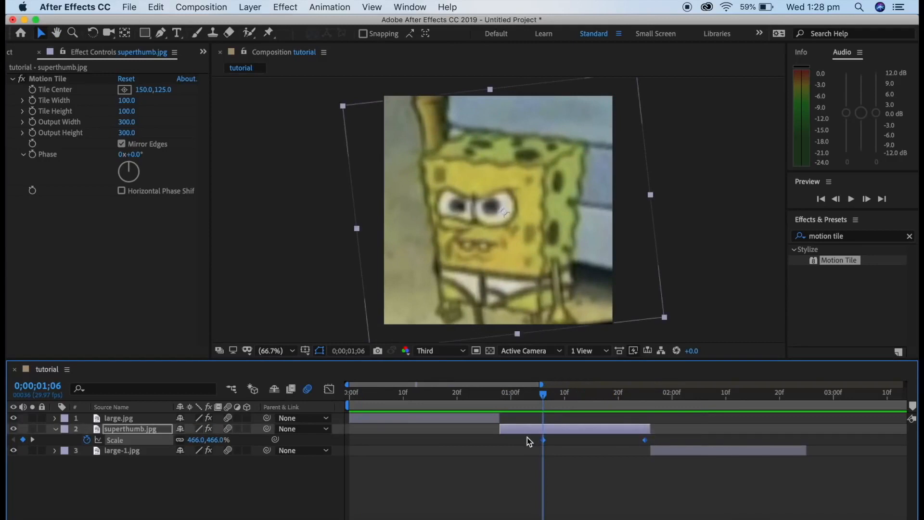
right_click(544, 441)
mouse_move(563, 516)
left_click(715, 447)
left_click(329, 390)
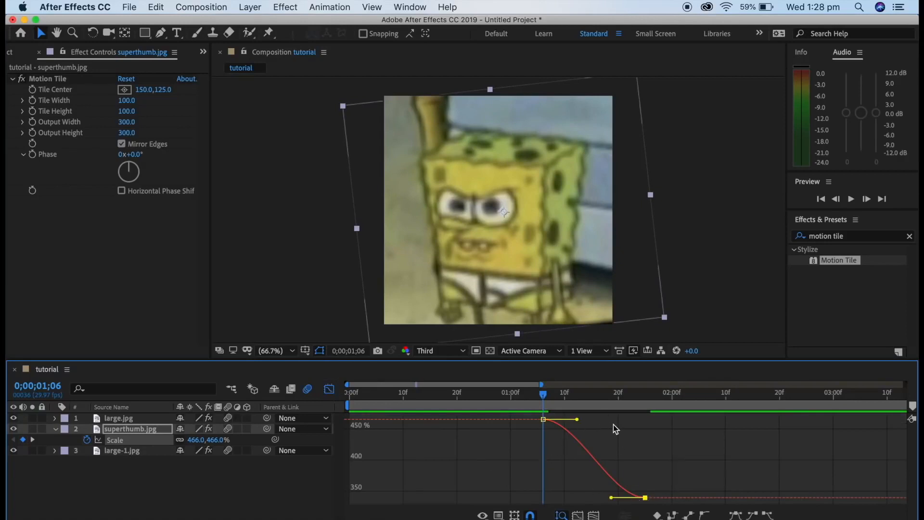
Reshape the superthumb.jpg Scale curve so it stays nearly flat at first and drops steeply at the end keyframe.
left_click(499, 515)
left_click(450, 500)
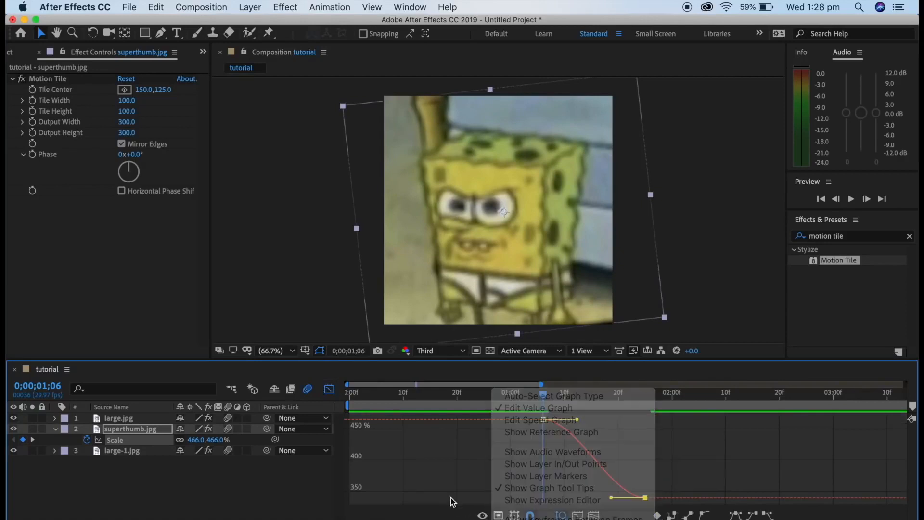
left_click_drag(611, 501, 686, 423)
left_click_drag(580, 423, 623, 422)
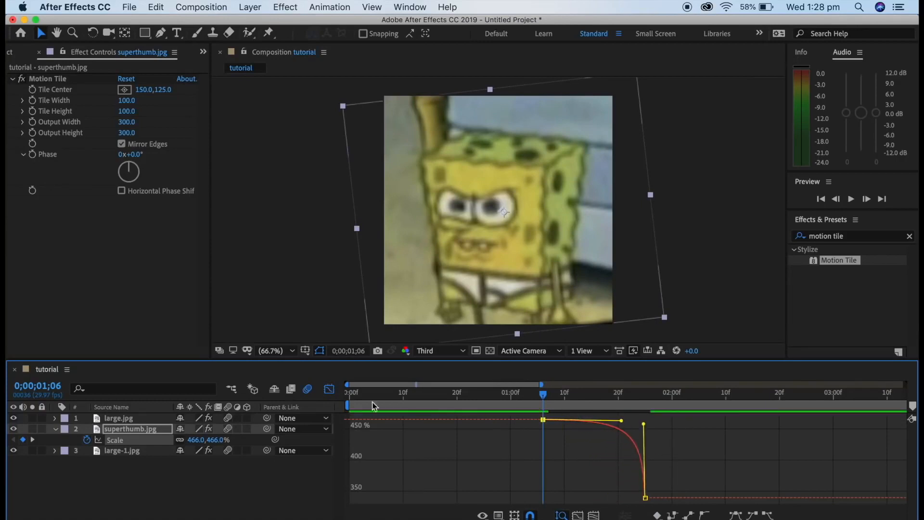
Close the Graph Editor and preview the eased zoom-out from the start of the composition.
left_click(330, 389)
left_click_drag(542, 394, 225, 362)
key("space")
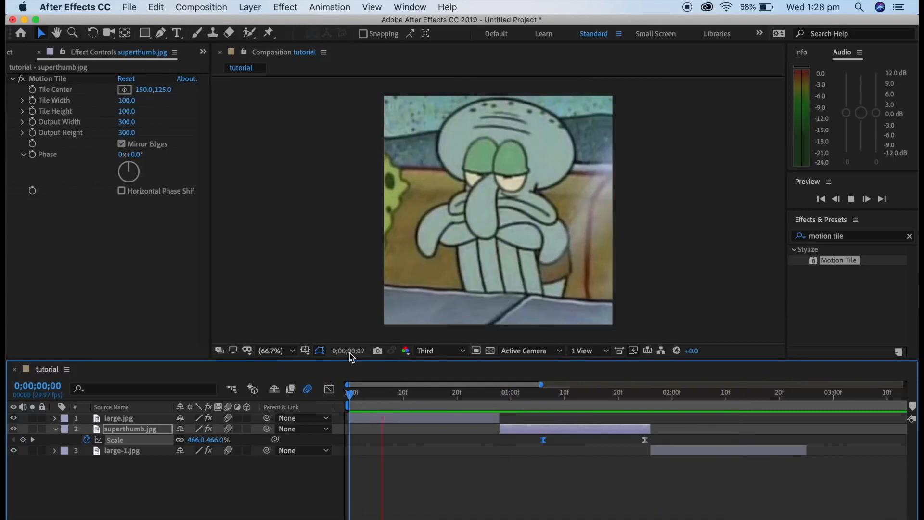
Move superthumb.jpg's first Scale keyframe a few frames earlier, just past the one-second mark, and check the curve in the Graph Editor.
left_click(731, 394)
left_click_drag(732, 402, 647, 398)
left_click_drag(543, 439, 522, 439)
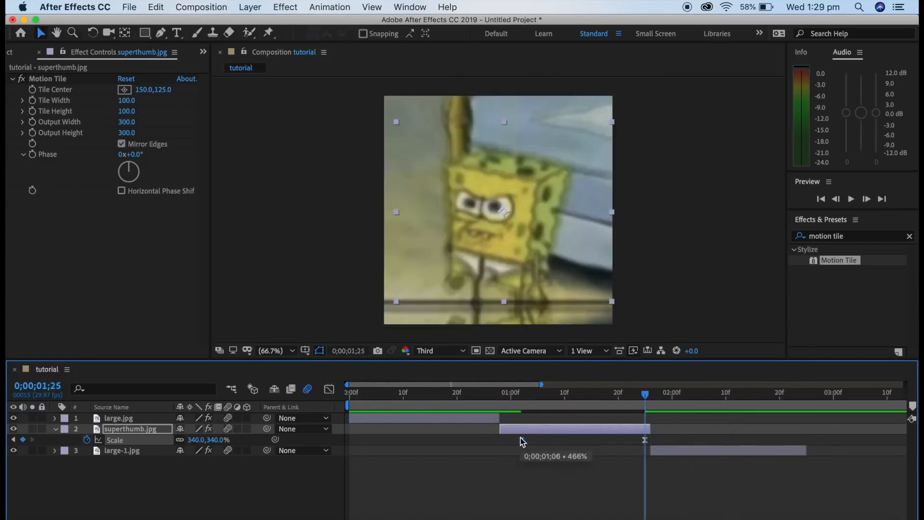
left_click(328, 387)
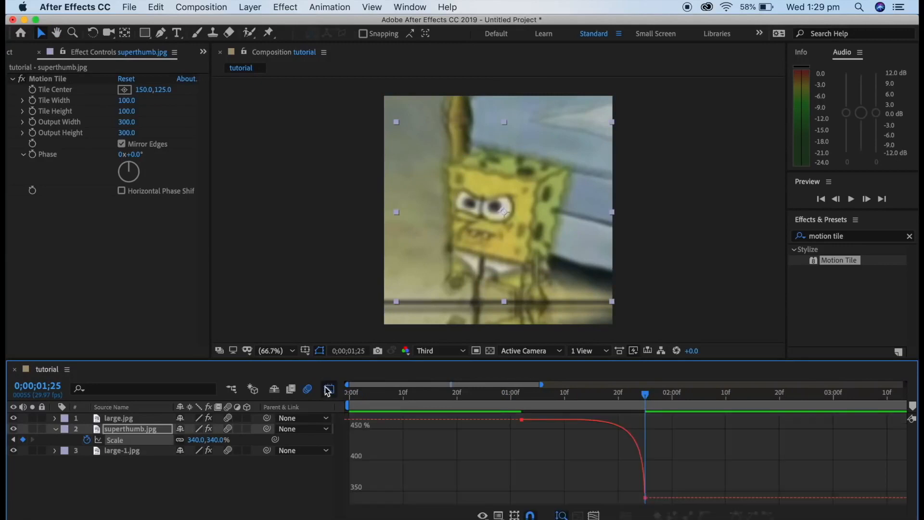
left_click(640, 445)
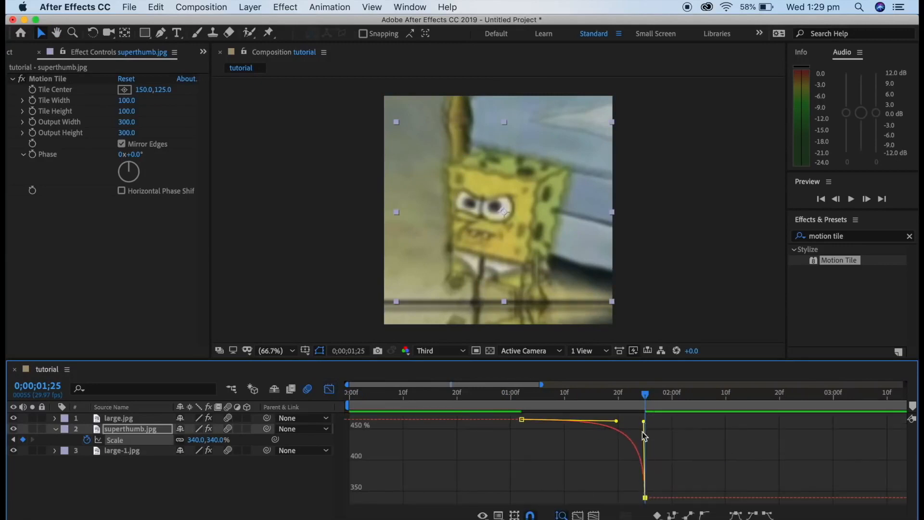
left_click(329, 387)
Preview the lengthened zoom-out, review superthumb.jpg's Scale and Rotation keyframes, and collapse the layer.
key("space")
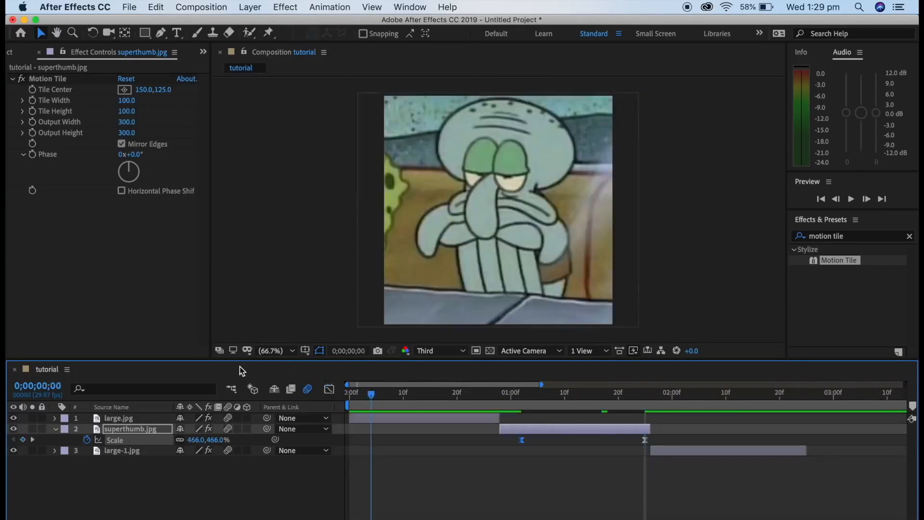
key("space")
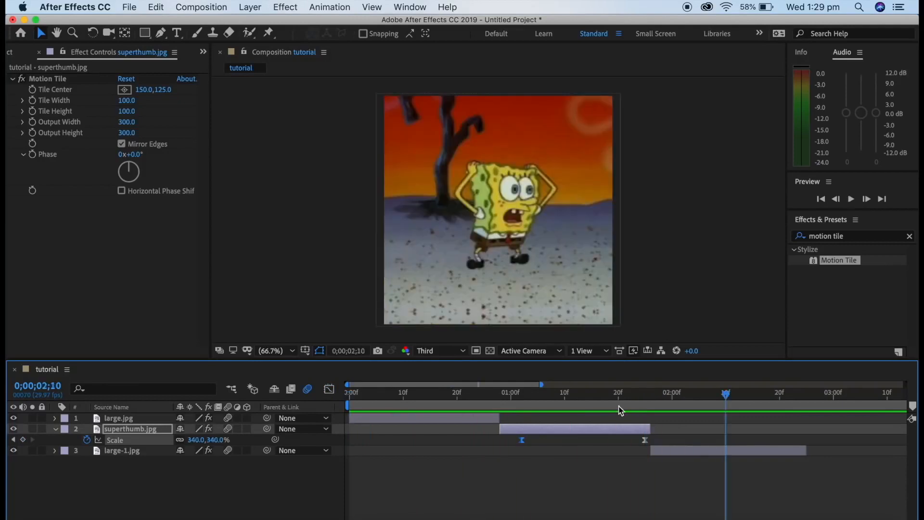
key("u")
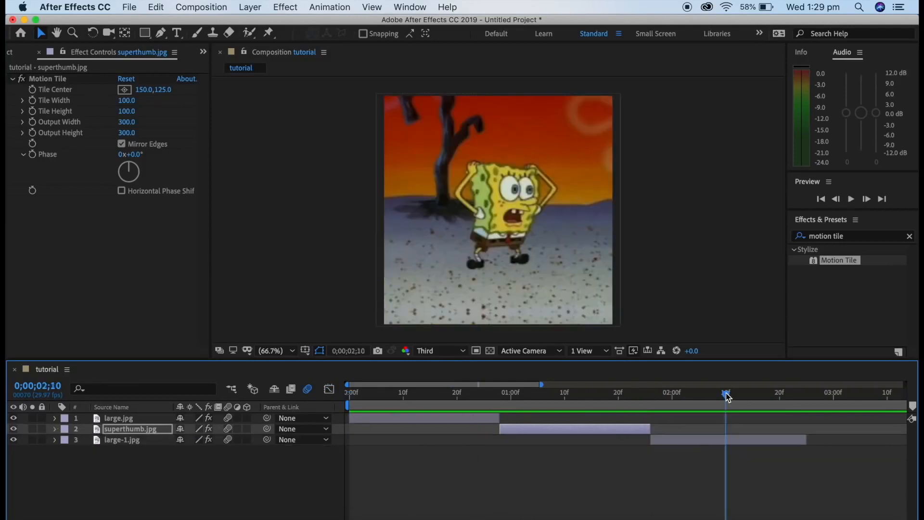
key("u")
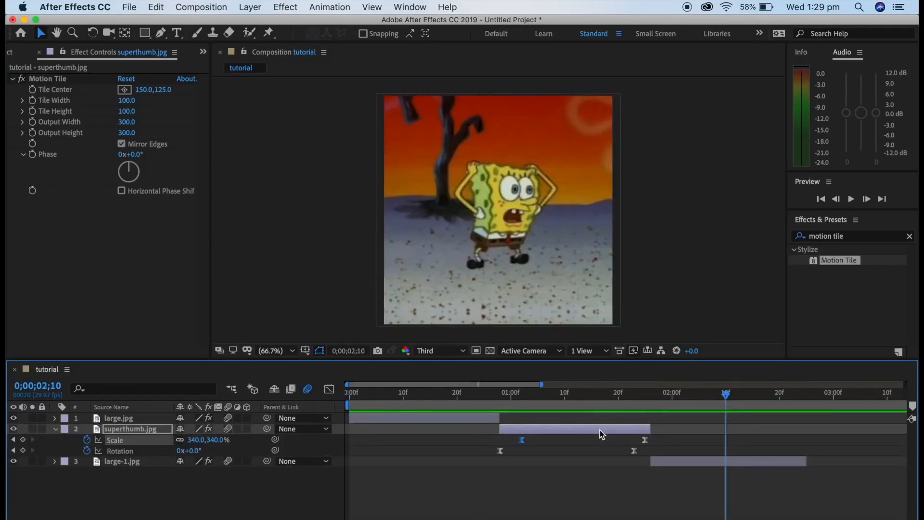
key("u")
Add Scale keyframes at 154% to large-1.jpg at 0;00;01;26 and 0;00;02;22.
left_click_drag(726, 393, 652, 390)
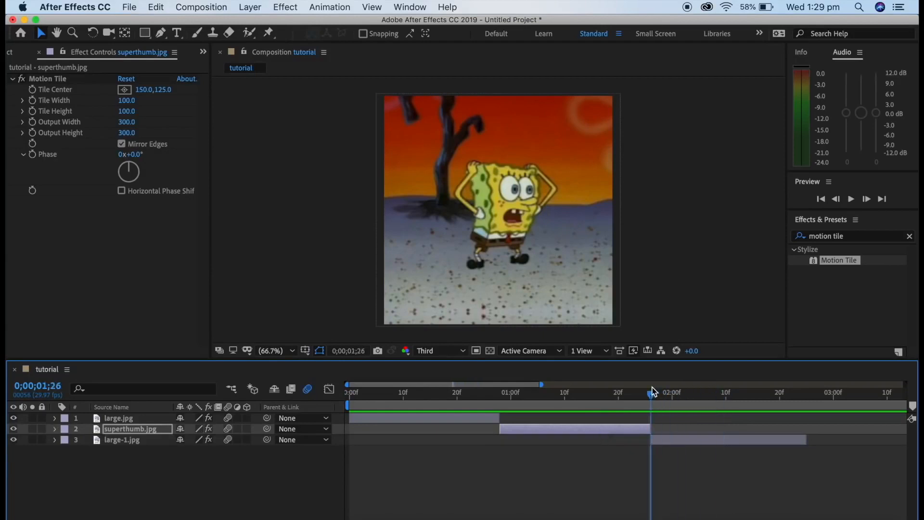
left_click(666, 442)
key("s")
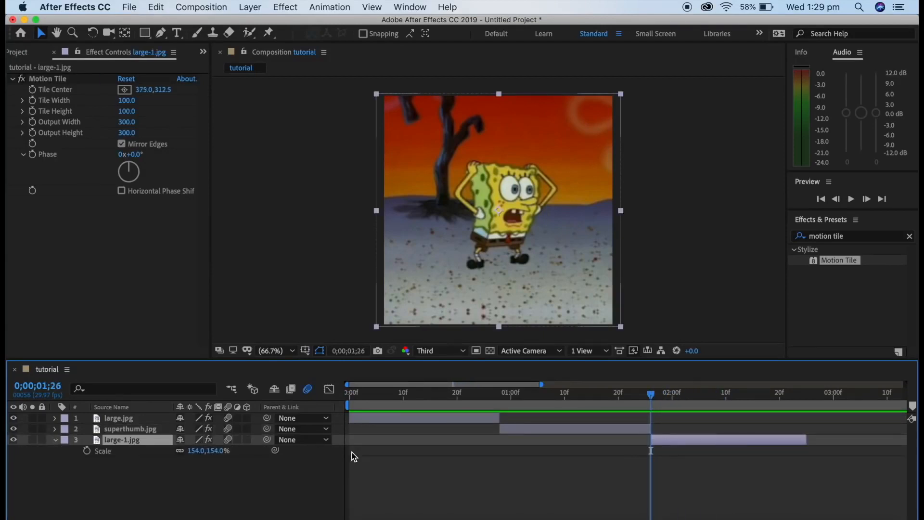
left_click(88, 451)
left_click_drag(661, 397, 790, 400)
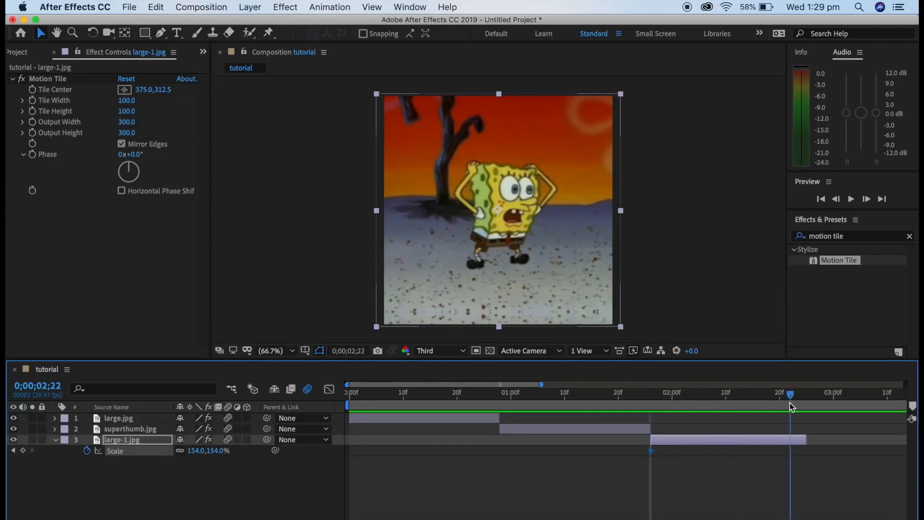
Set large-1.jpg's Scale to 301% at the 0;00;01;26 keyframe and preview the zoom-out.
left_click_drag(785, 394, 650, 388)
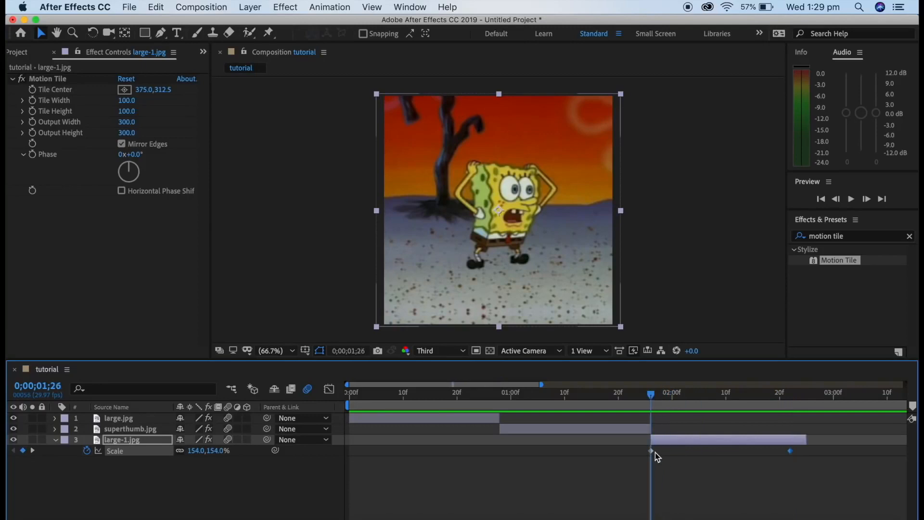
left_click_drag(210, 450, 319, 462)
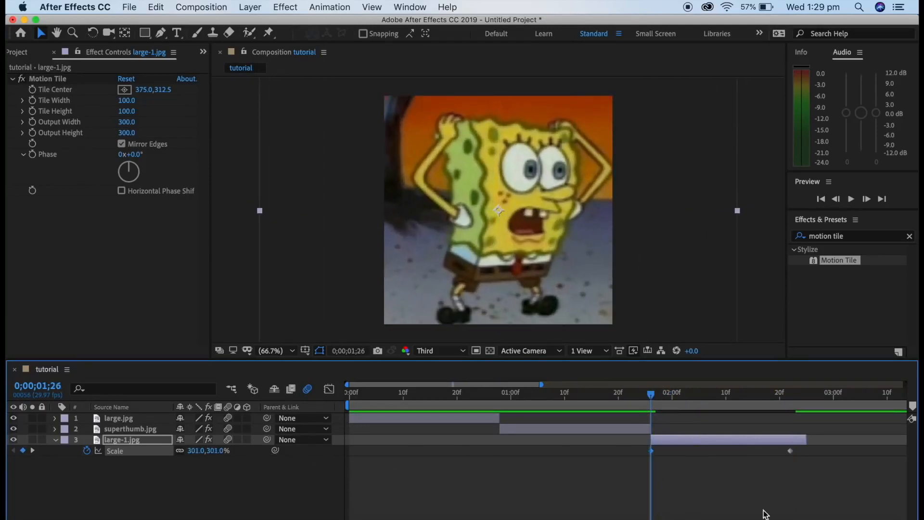
key("space")
key("space")
left_click_drag(816, 396, 658, 388)
Apply Easy Ease to both Scale keyframes of large-1.jpg and open their curve in the Graph Editor.
key("j")
left_click_drag(821, 465, 644, 454)
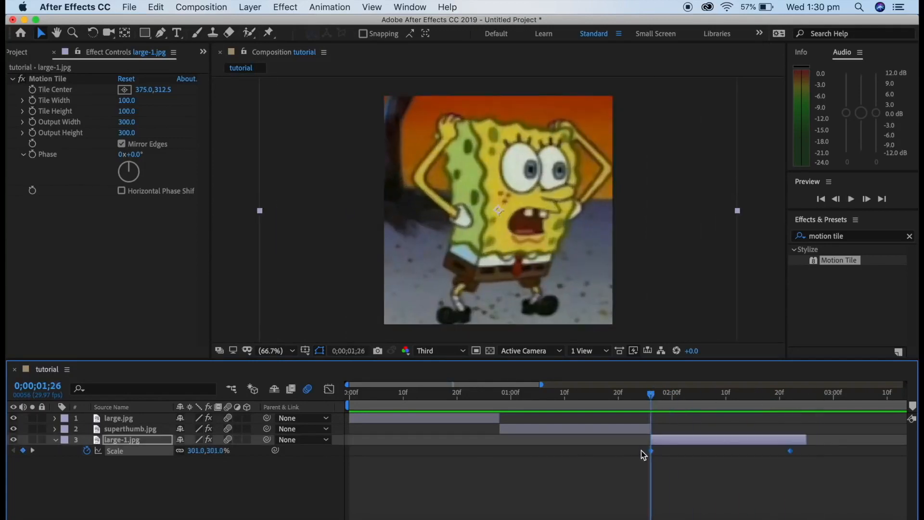
right_click(653, 452)
mouse_move(702, 514)
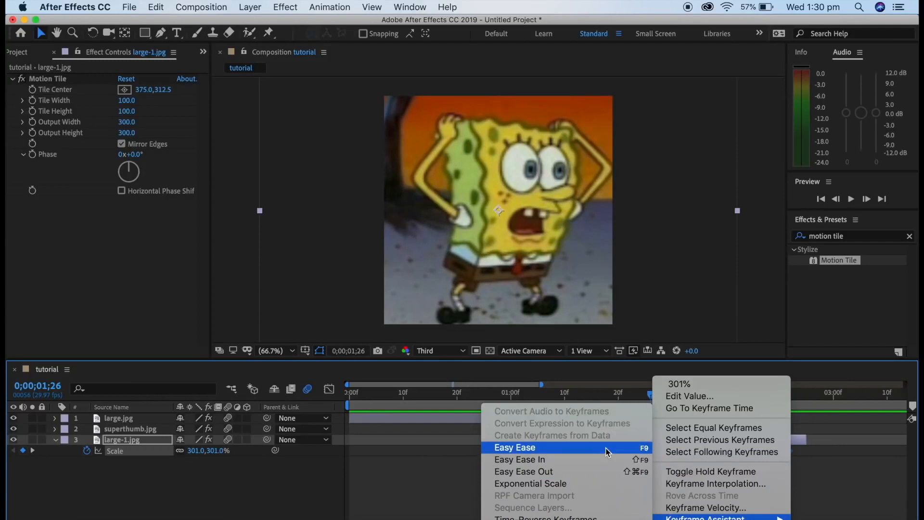
left_click(515, 446)
left_click(328, 389)
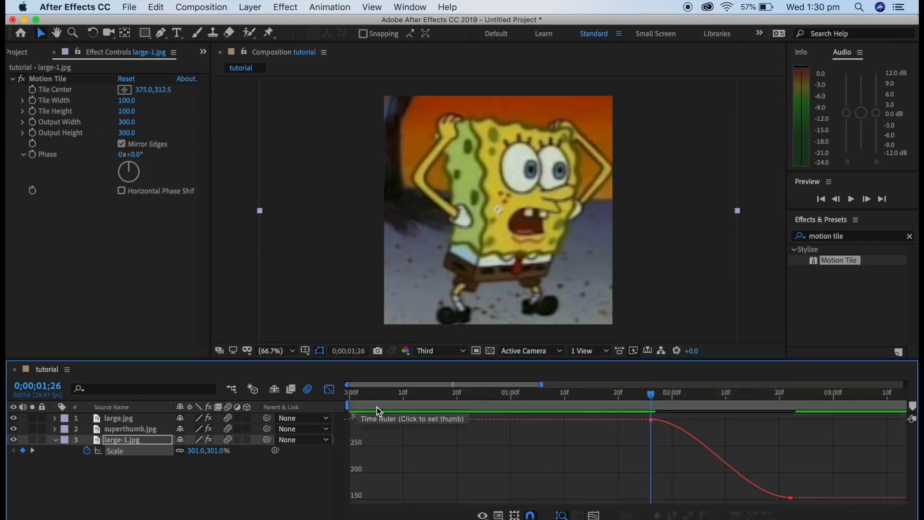
Reshape the large-1.jpg Scale curve so it drops steeply from the first keyframe and levels off toward the second.
left_click(791, 498)
left_click_drag(698, 420, 651, 496)
left_click_drag(744, 498, 673, 496)
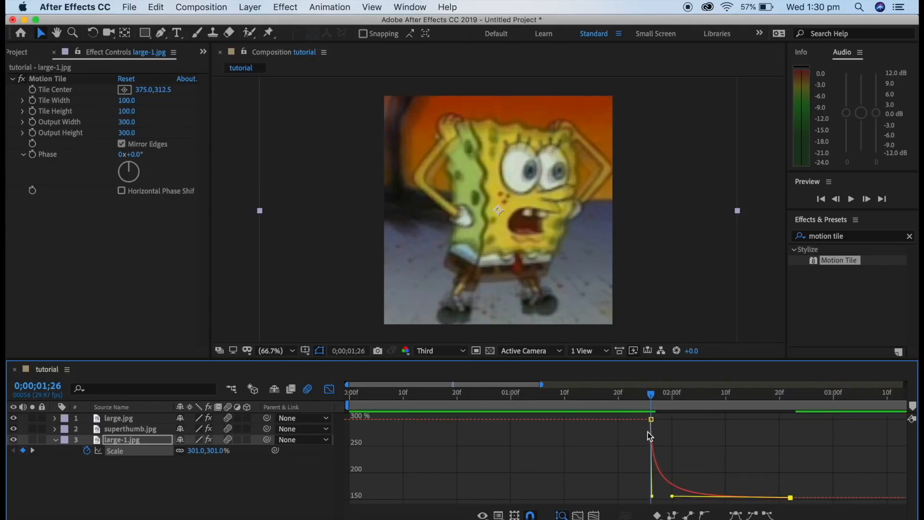
Close the Graph Editor and preview the scale transition between superthumb.jpg and large-1.jpg.
left_click(329, 389)
key("space")
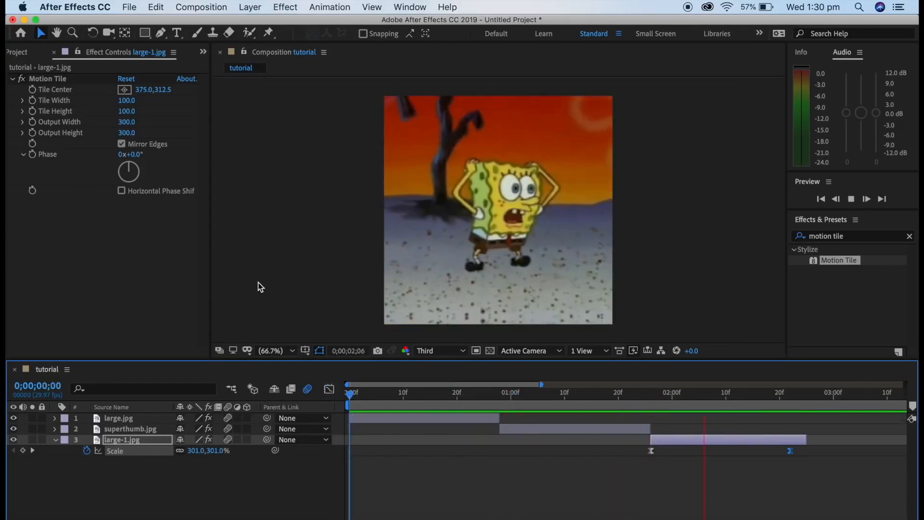
key("space")
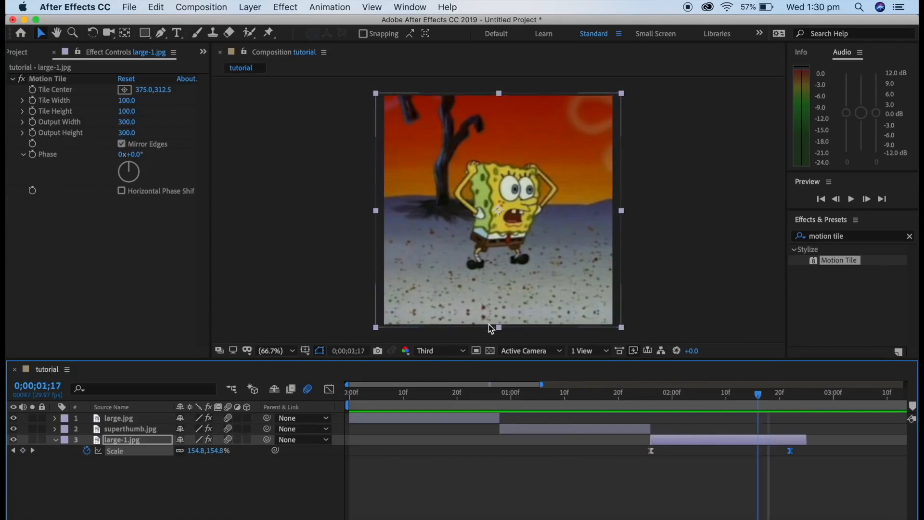
key("space")
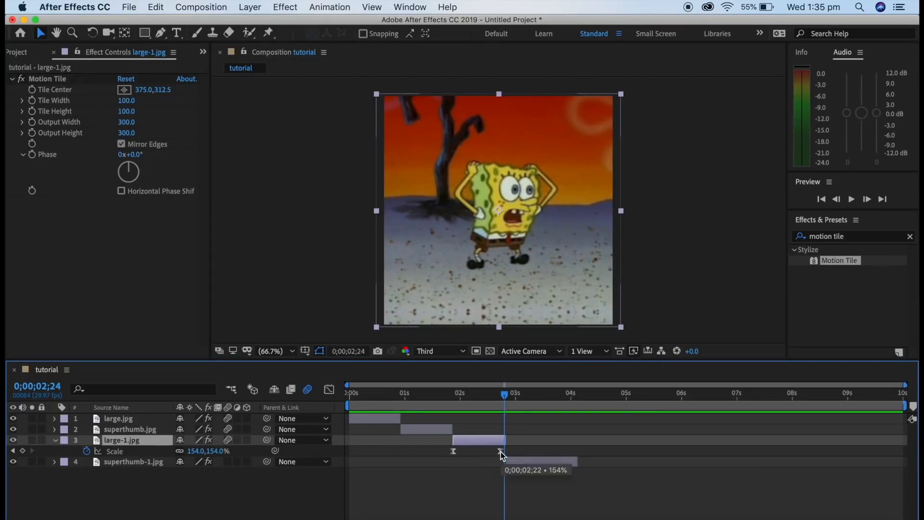
Move large-1.jpg's second Scale keyframe to 0;00;02;12 and add a third at 0;00;02;24 with Scale set to 319%.
left_click_drag(501, 451, 482, 451)
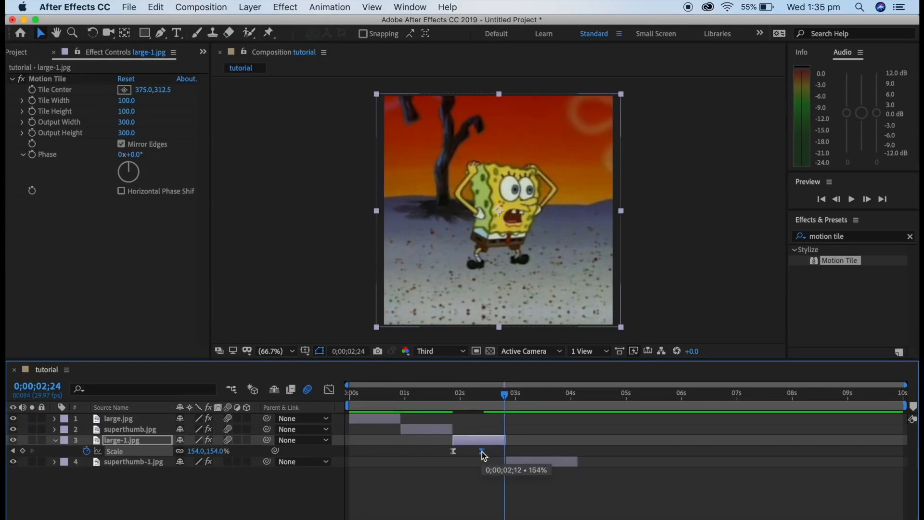
left_click(23, 451)
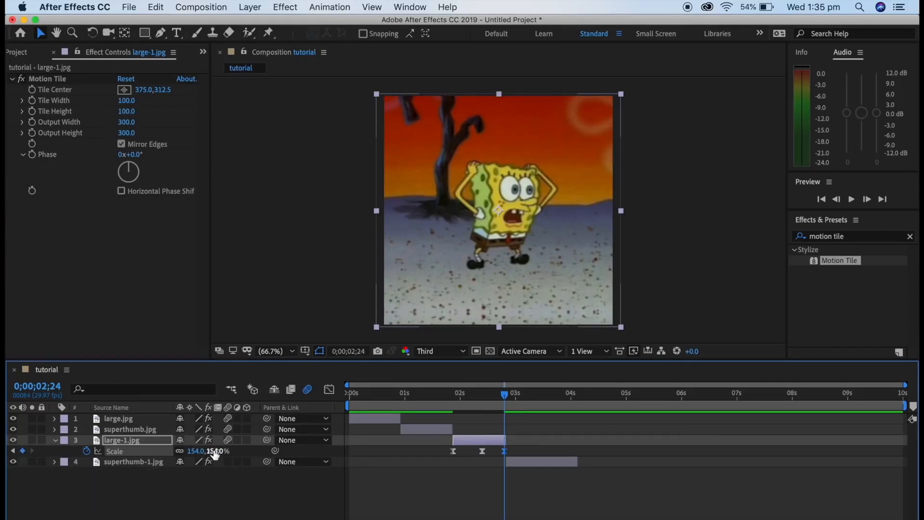
left_click_drag(215, 453, 319, 450)
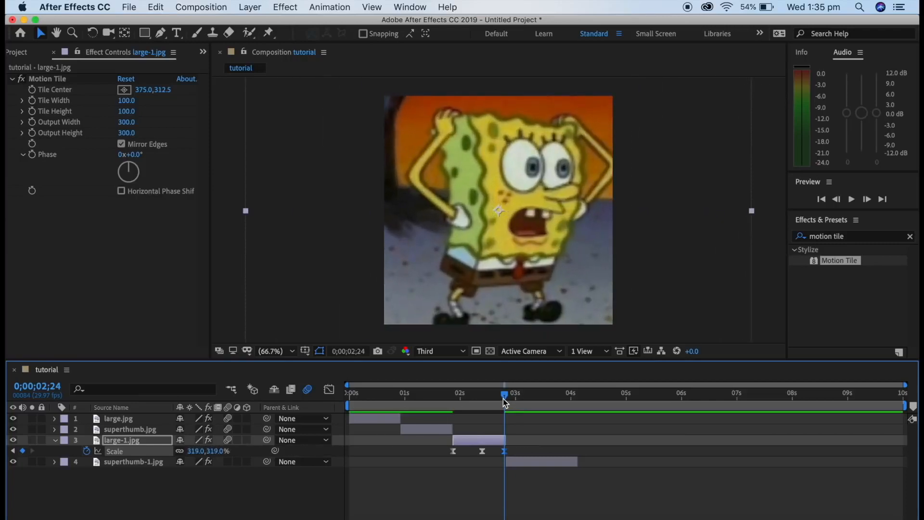
Preview the composition, select all three Scale keyframes of large-1.jpg and open their curve in the Graph Editor.
key("space")
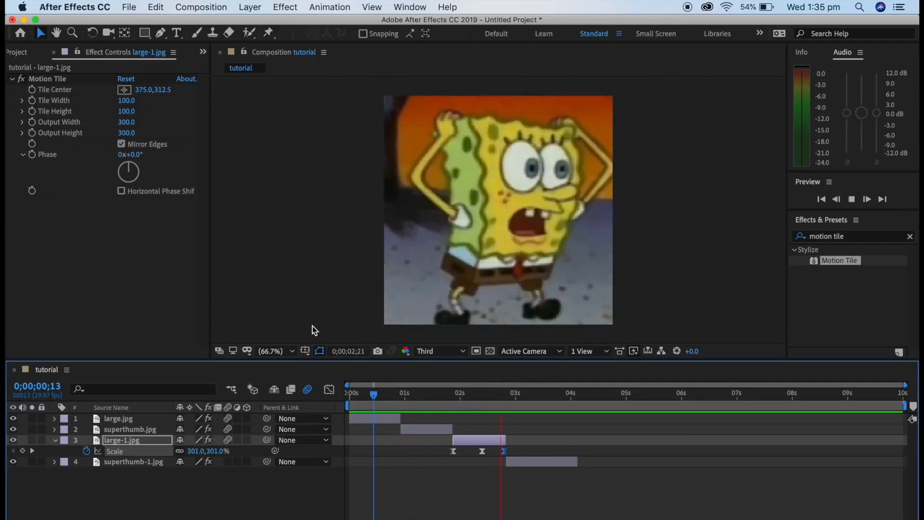
key("space")
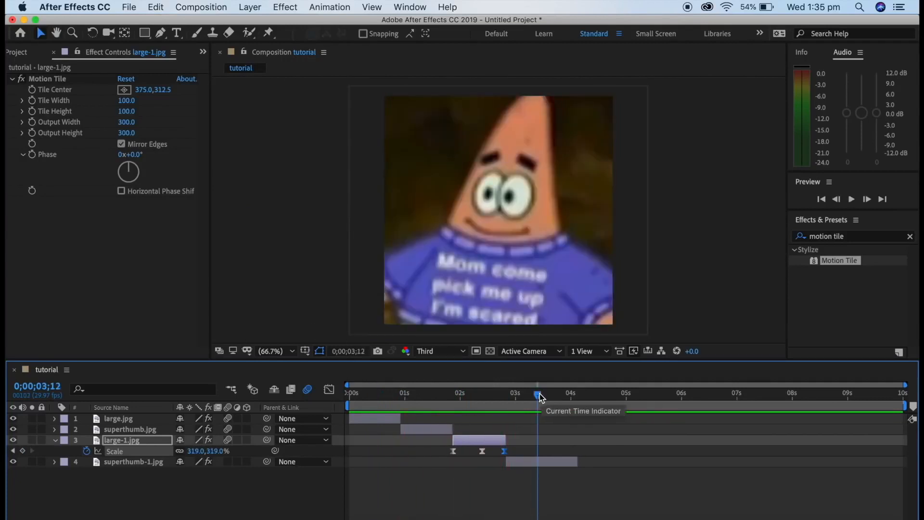
left_click_drag(521, 394, 457, 395)
left_click_drag(514, 447, 444, 451)
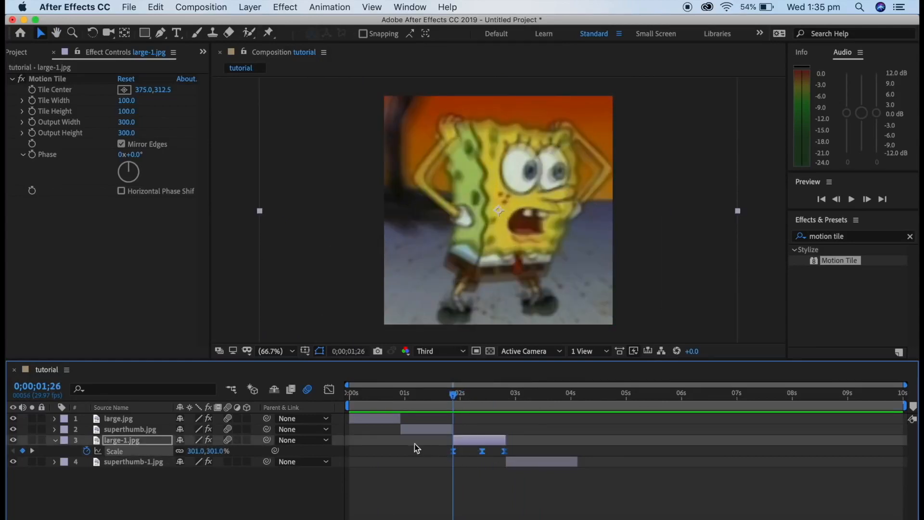
left_click(330, 390)
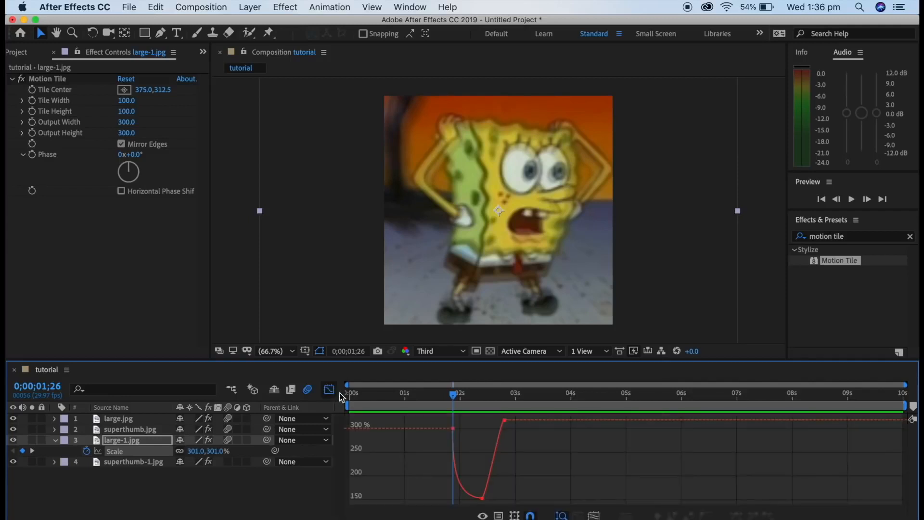
Reshape the large-1.jpg Scale curve so it stays flat around the second keyframe and climbs steeply into the third.
left_click(482, 497)
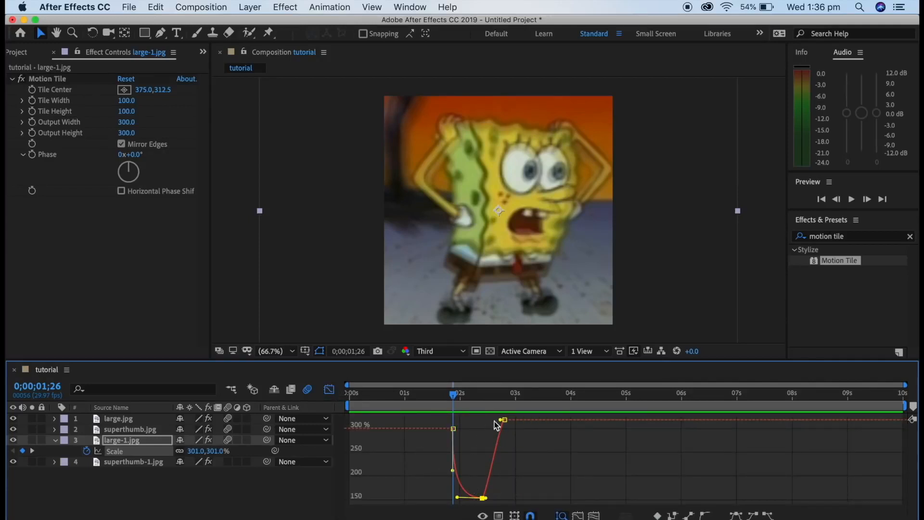
mouse_move(505, 421)
left_click_drag(501, 421, 503, 443)
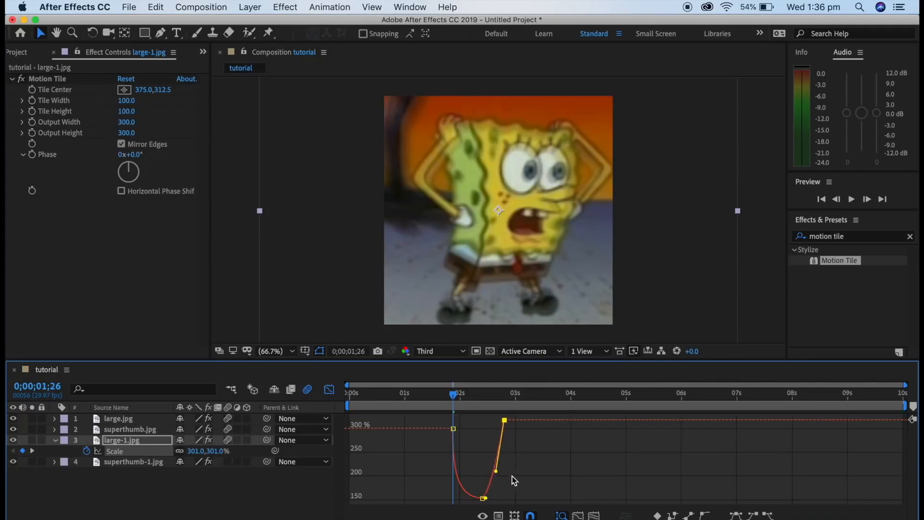
left_click_drag(495, 476, 503, 497)
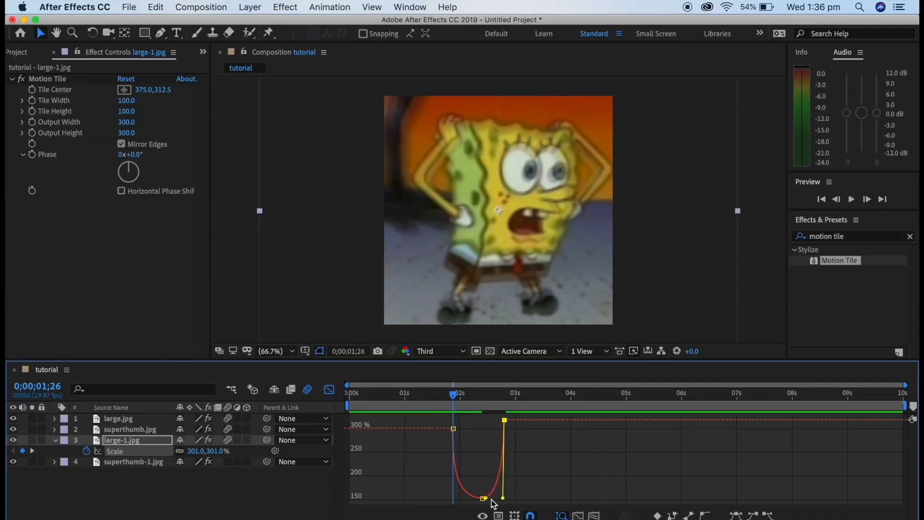
left_click_drag(488, 501, 501, 501)
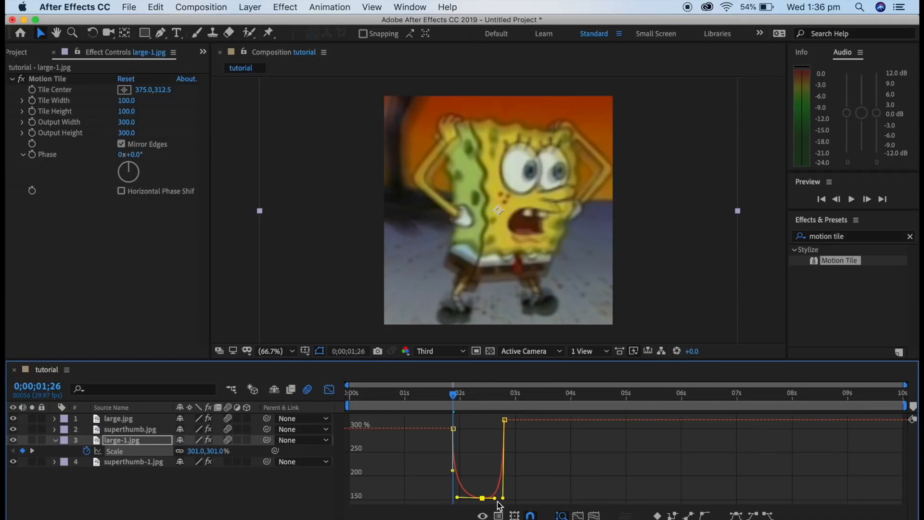
Close the Graph Editor and preview the composition from 0;00;00;00 to check the large-1.jpg zoom.
key("shift+F3")
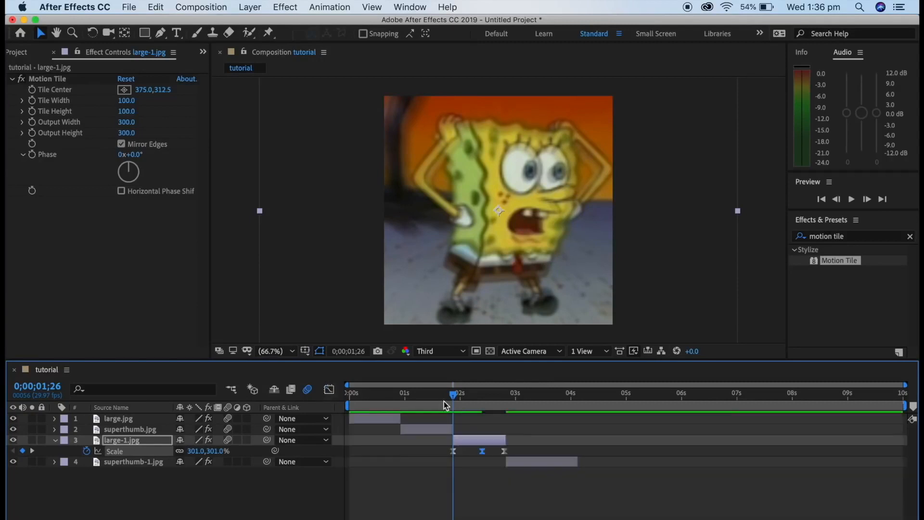
left_click_drag(453, 396, 240, 351)
key("space")
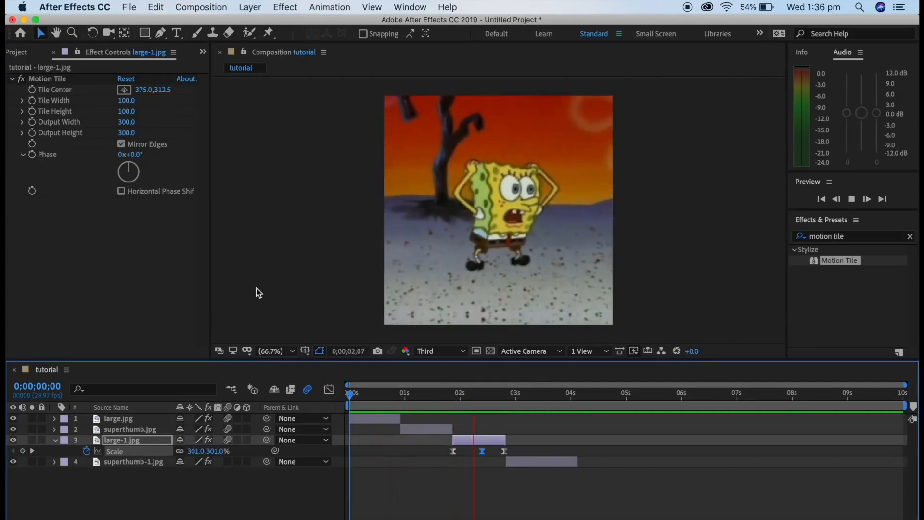
key("space")
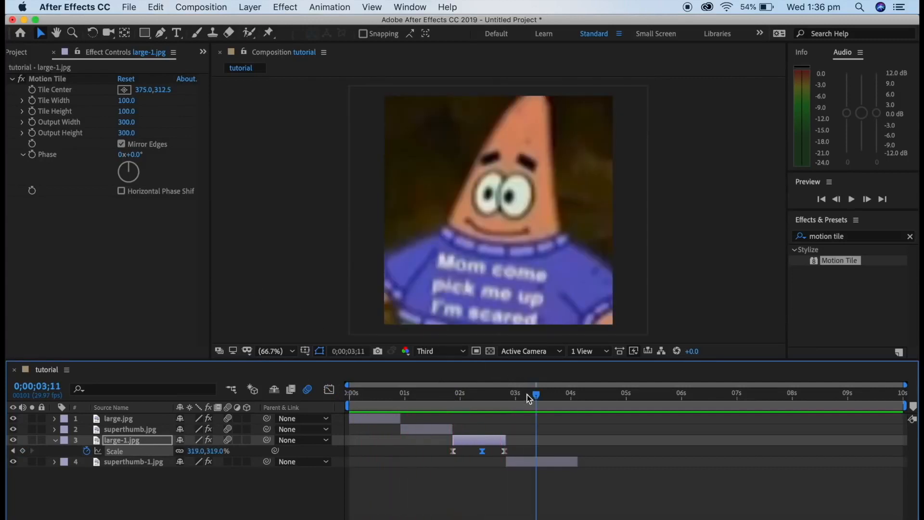
Animate superthumb-1.jpg's Scale with keyframes of 308% at 0;00;02;25 and 439% at 0;00;03;28.
left_click_drag(537, 398, 509, 396)
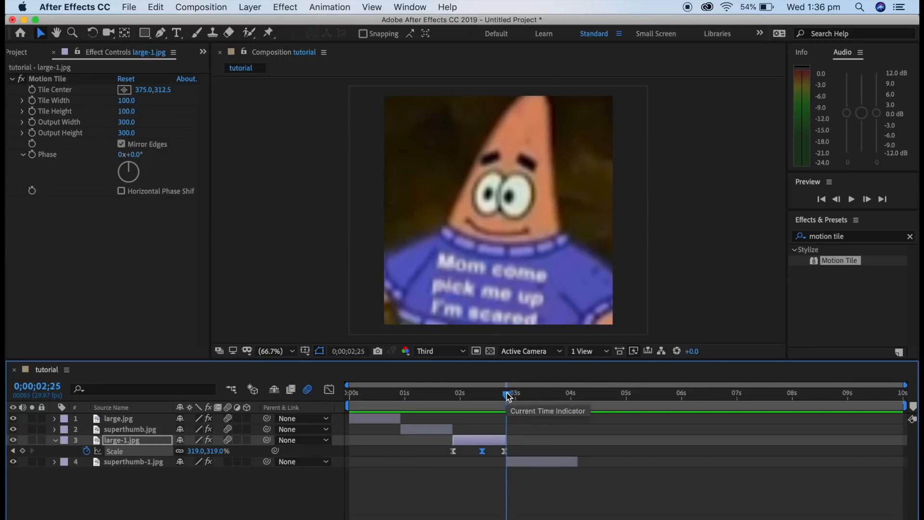
key("u")
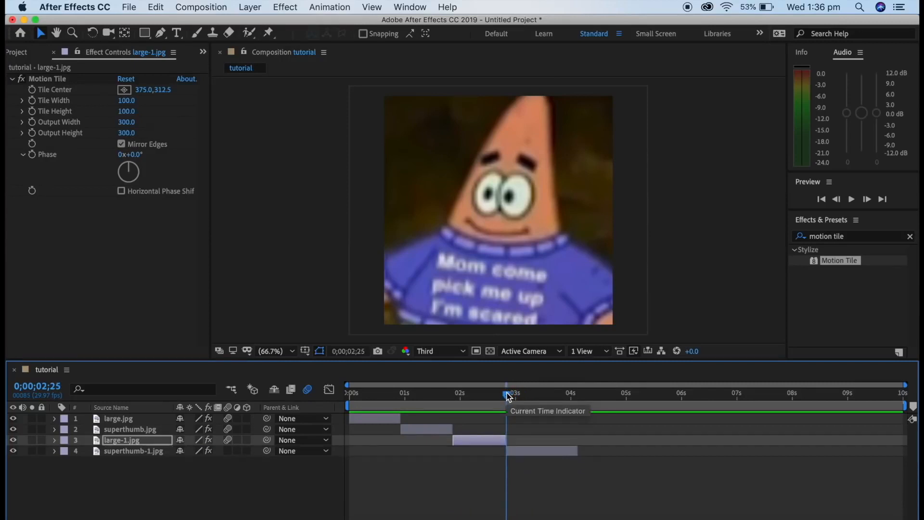
left_click(518, 451)
key("s")
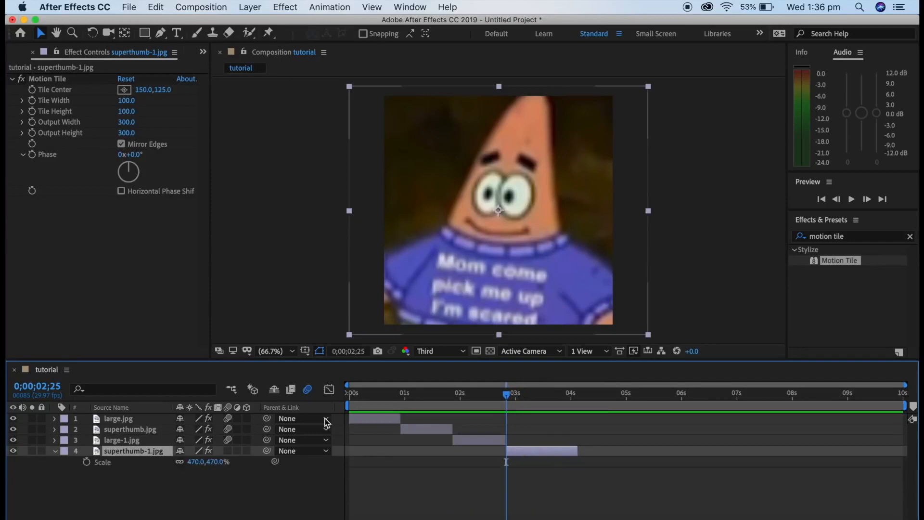
left_click(87, 462)
left_click_drag(219, 469, 141, 469)
left_click_drag(506, 398, 560, 409)
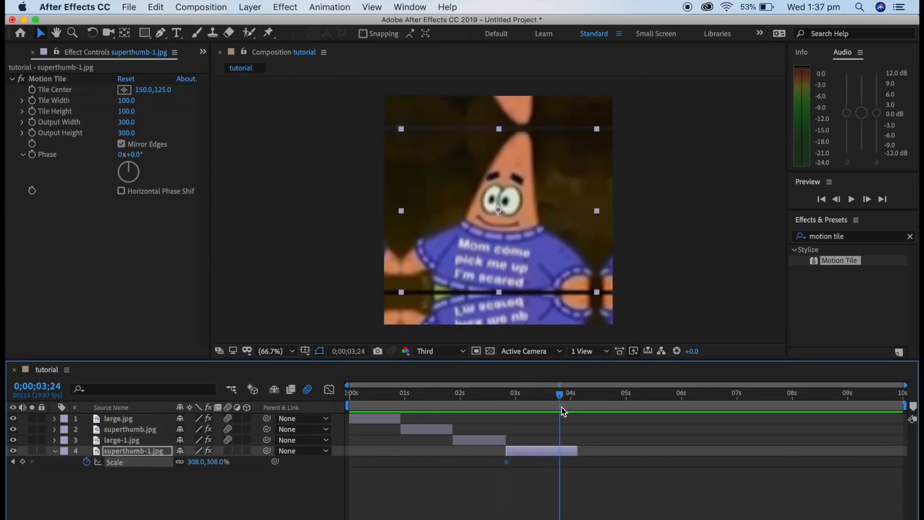
left_click_drag(216, 470, 306, 472)
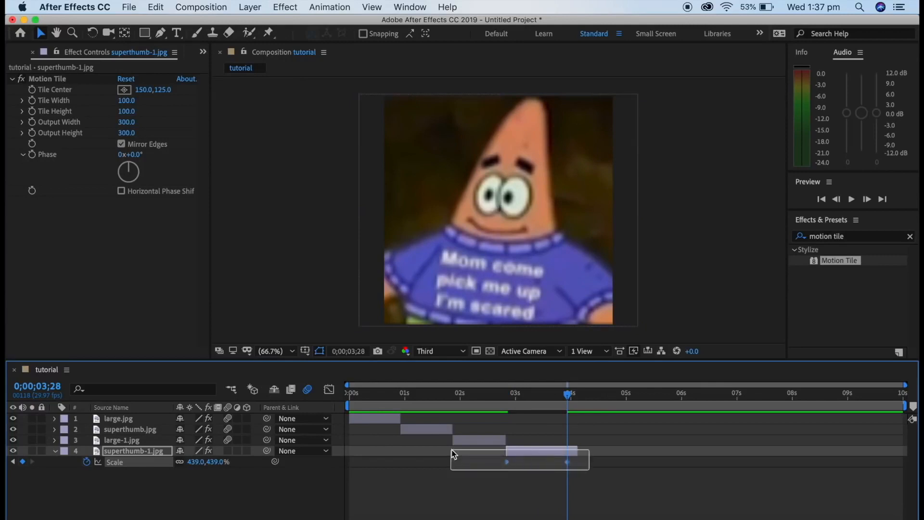
Lower superthumb-1.jpg's two Scale keyframes to 302.7% and 433.7% in the Graph Editor, and apply Easy Ease to both.
left_click(329, 389)
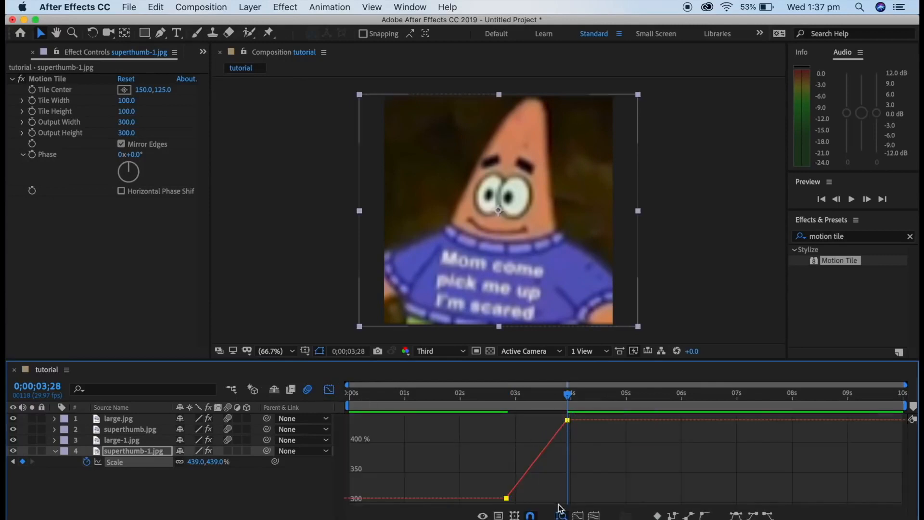
left_click_drag(507, 497, 506, 501)
key("shift+F3")
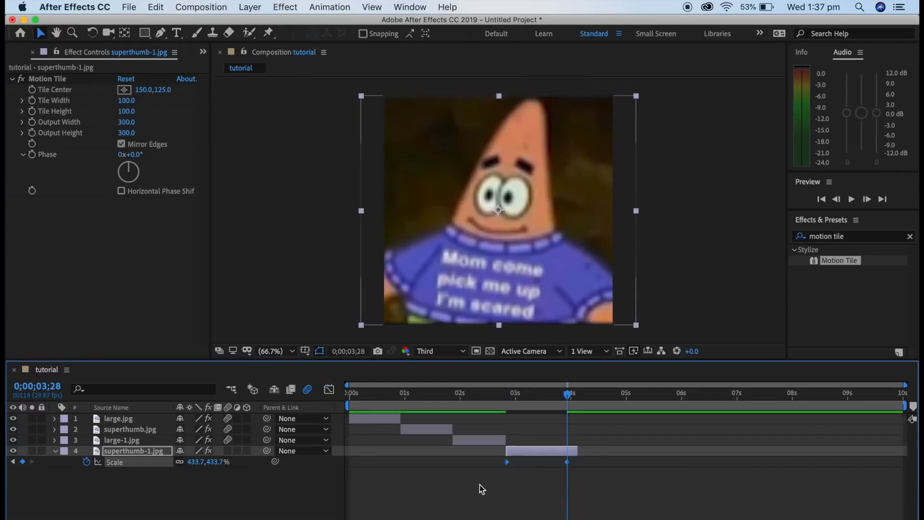
right_click(507, 463)
mouse_move(558, 517)
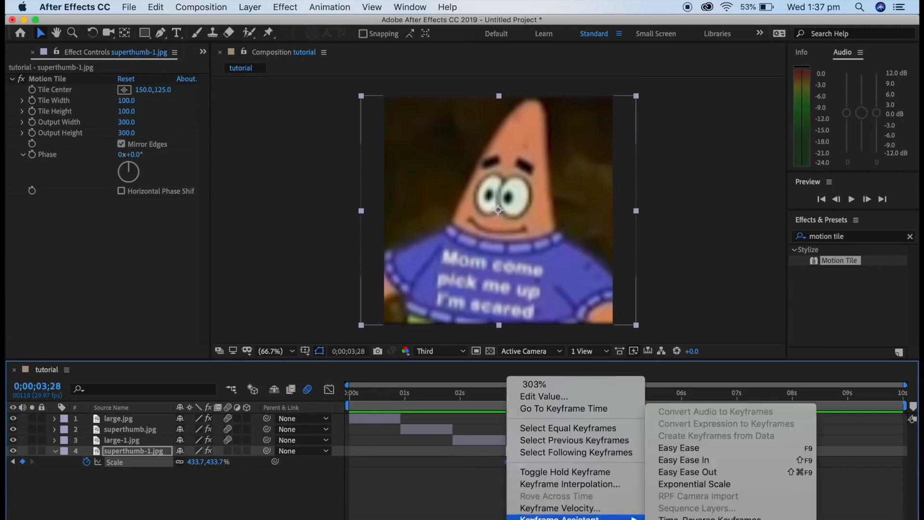
left_click(684, 449)
Reshape the superthumb-1.jpg Scale curve in the Graph Editor so it rises steeply from the first keyframe and levels off toward the second.
left_click(329, 389)
left_click_drag(503, 502, 572, 411)
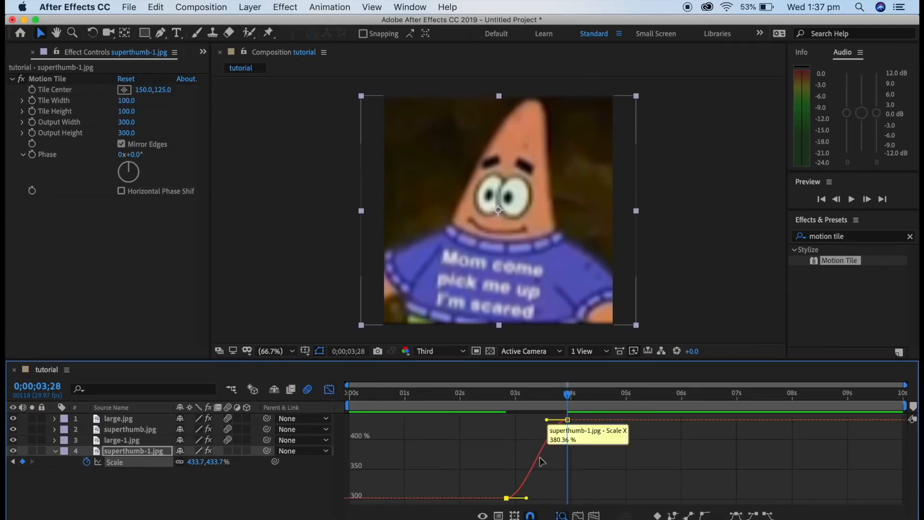
left_click_drag(526, 498, 479, 438)
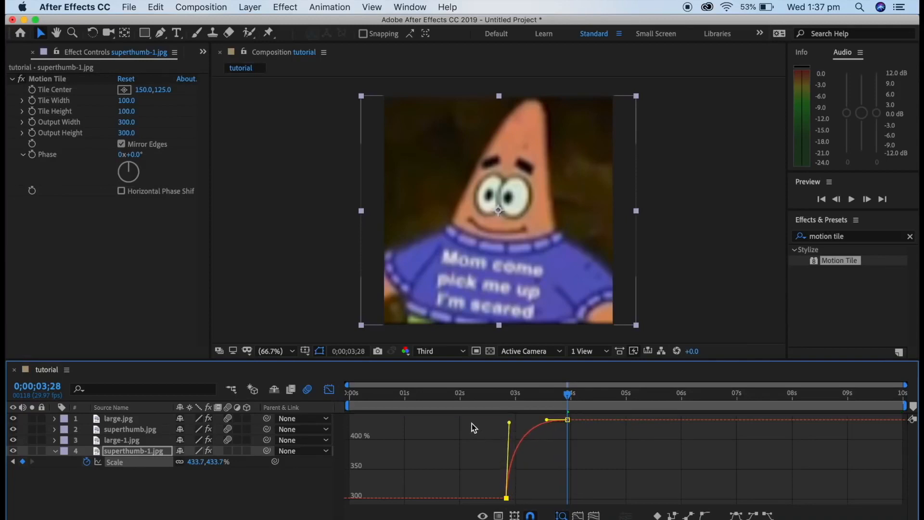
left_click_drag(546, 419, 533, 421)
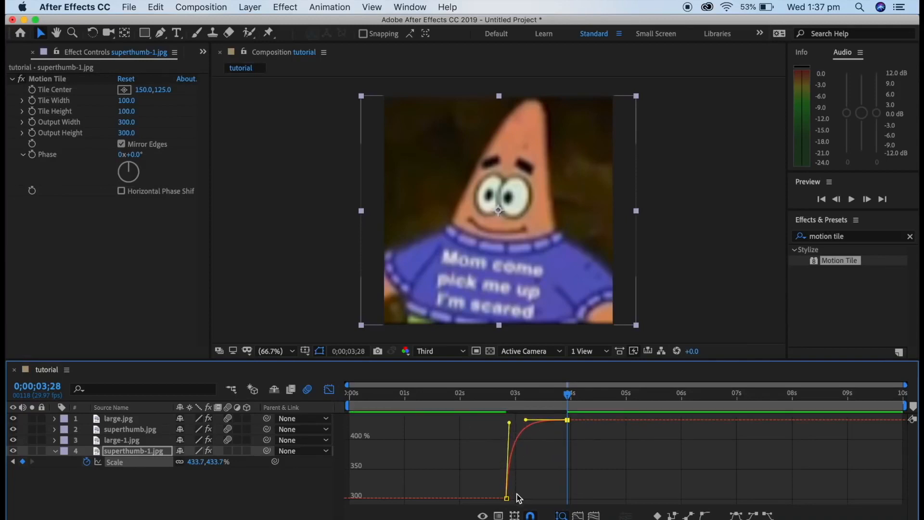
Close the Graph Editor and preview the zoom transition from large-1.jpg into superthumb-1.jpg.
left_click(330, 390)
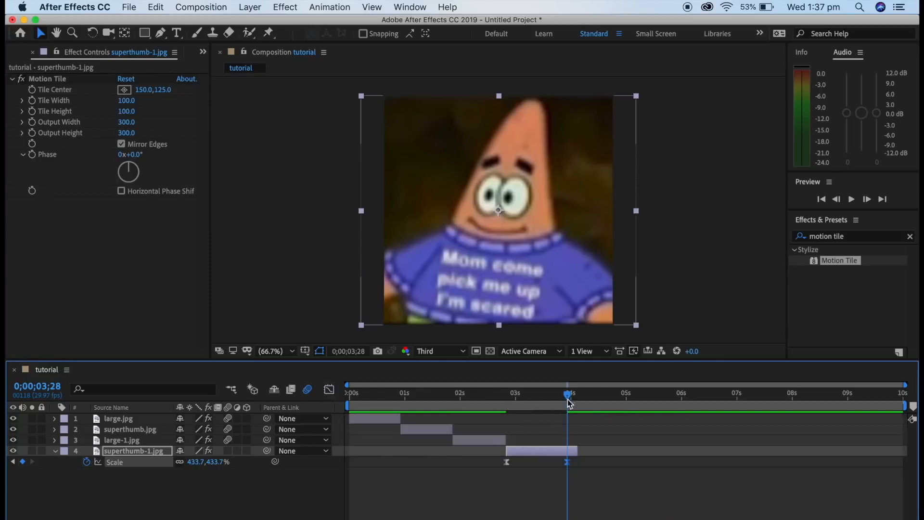
key("space")
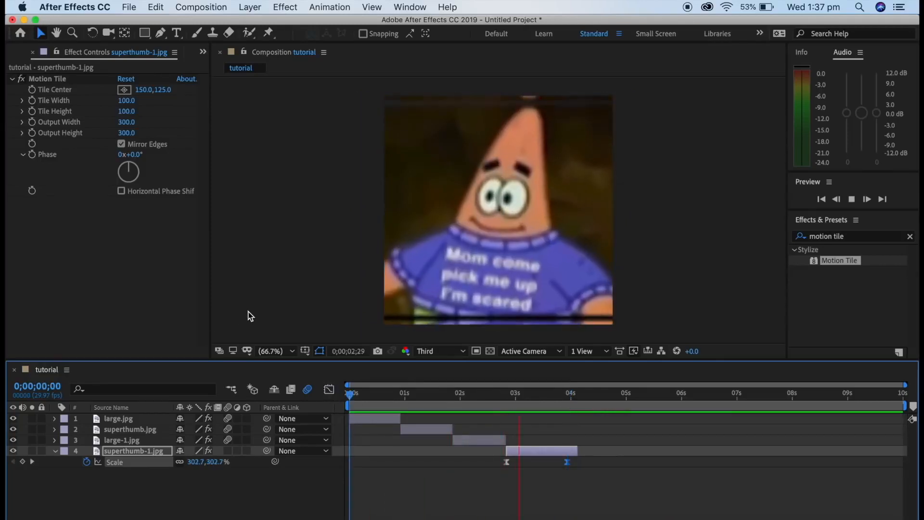
key("space")
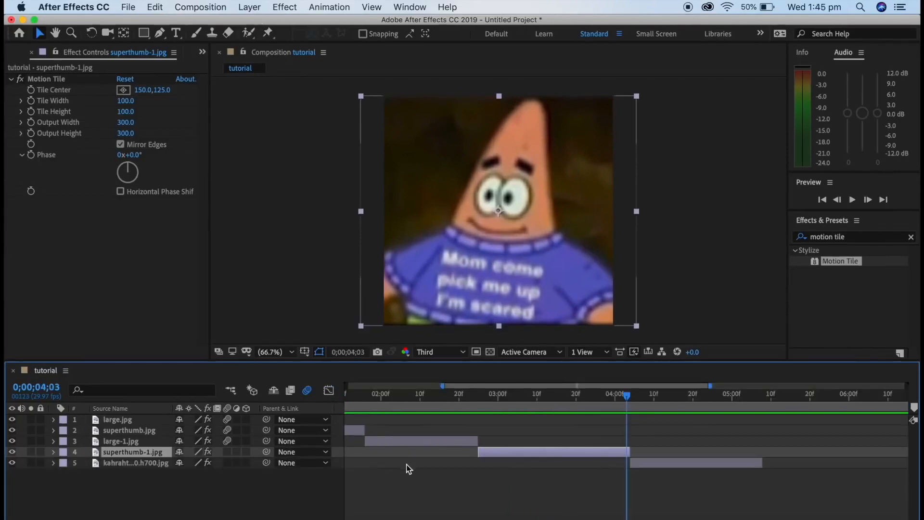
Set the Position of superthumb-1.jpg to 580, 1081 at 0;00;04;03.
key("p")
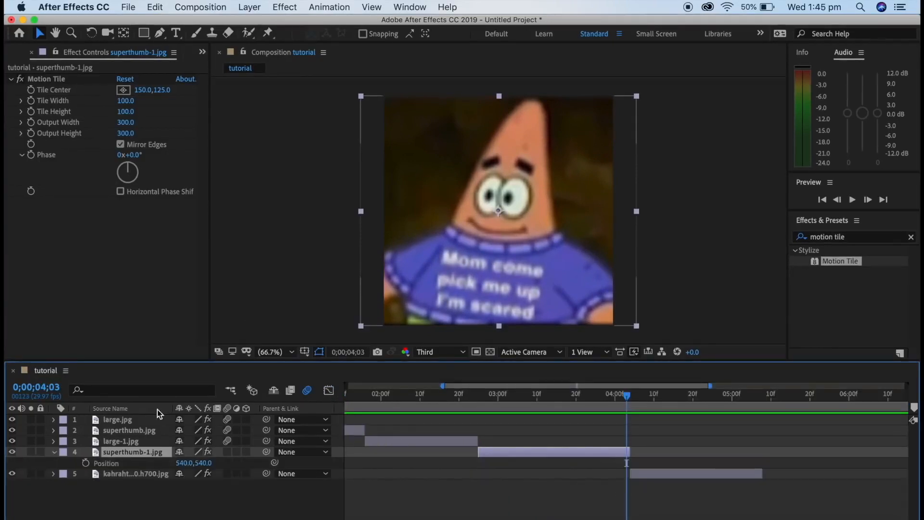
left_click_drag(181, 463, 184, 493)
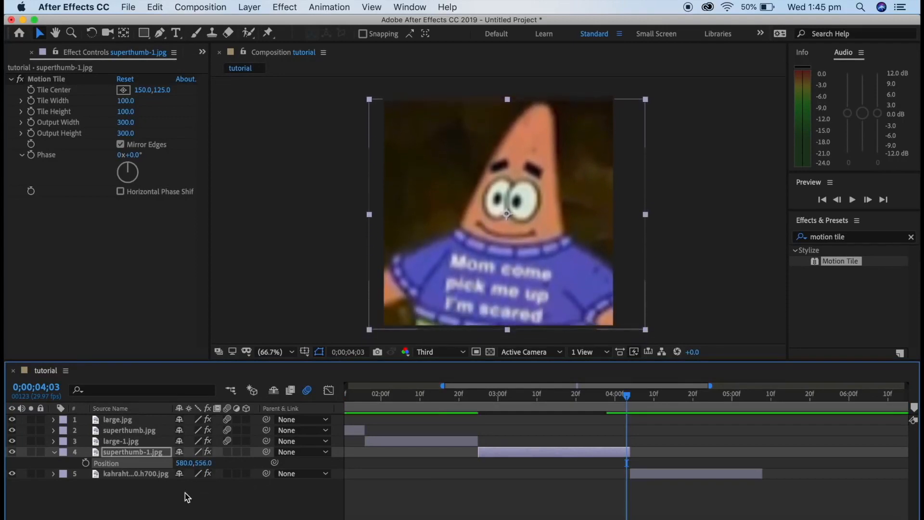
left_click_drag(204, 462, 511, 484)
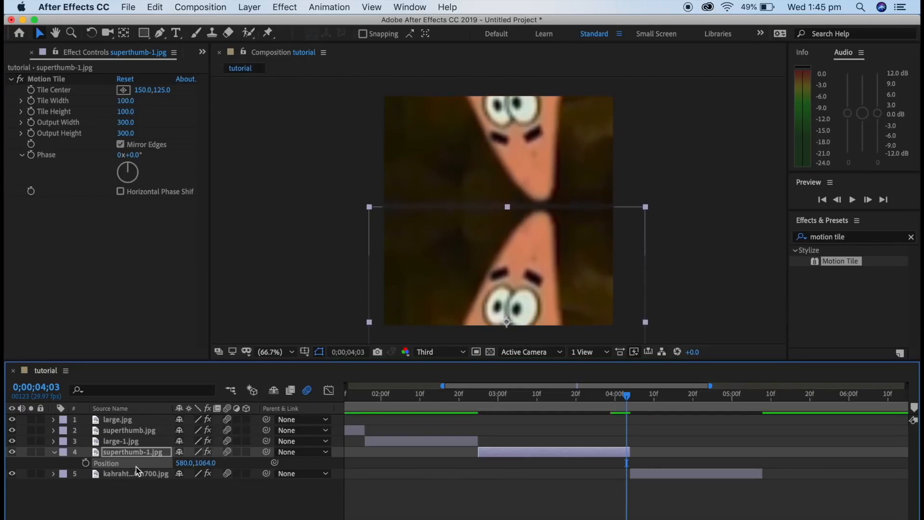
left_click_drag(206, 463, 221, 468)
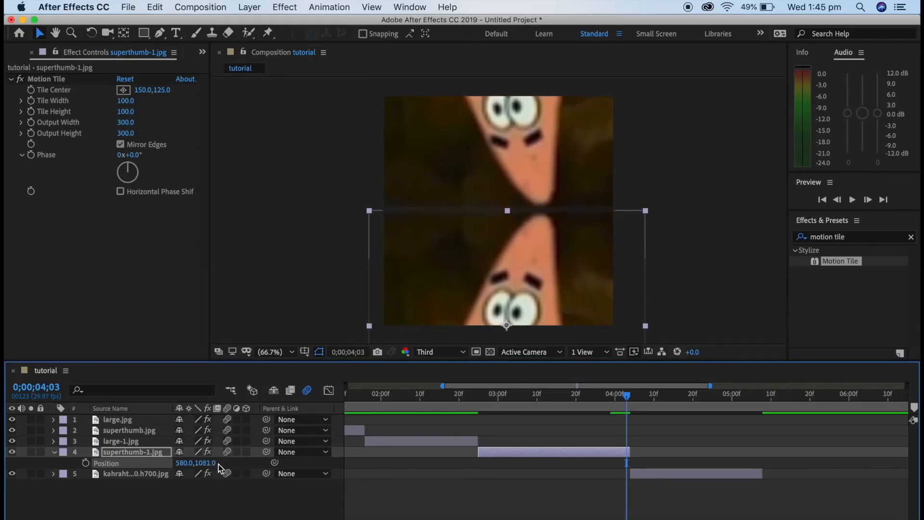
Add a Position keyframe of 580, 540 to superthumb-1.jpg at 0;00;03;06 and preview the vertical slide.
left_click_drag(627, 413, 523, 407)
left_click_drag(209, 463, 88, 455)
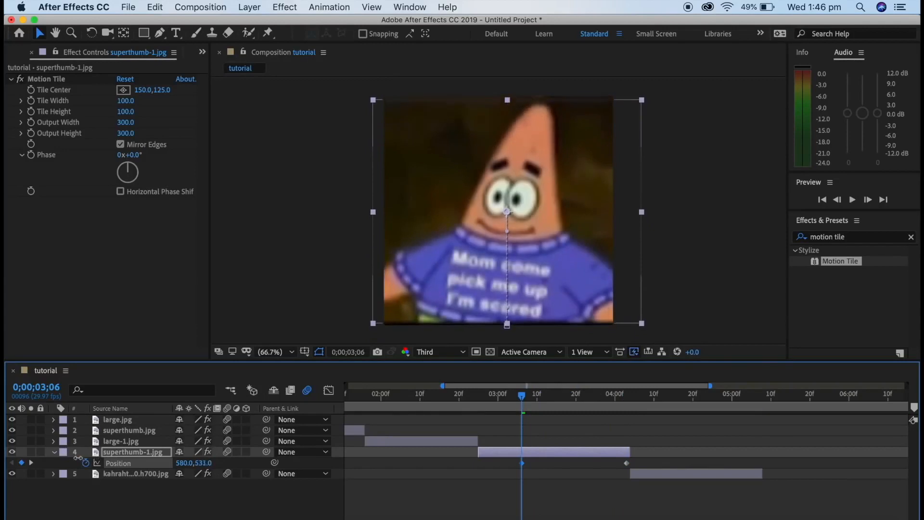
left_click_drag(88, 456, 87, 456)
key("space")
key("space")
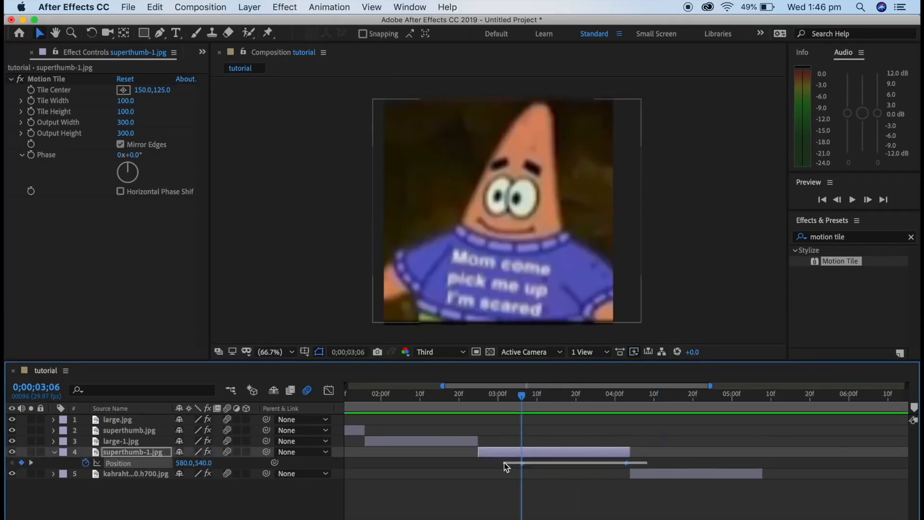
Apply Easy Ease to both Position keyframes of superthumb-1.jpg and open their curves in the Graph Editor.
left_click_drag(504, 464, 505, 464)
right_click(521, 463)
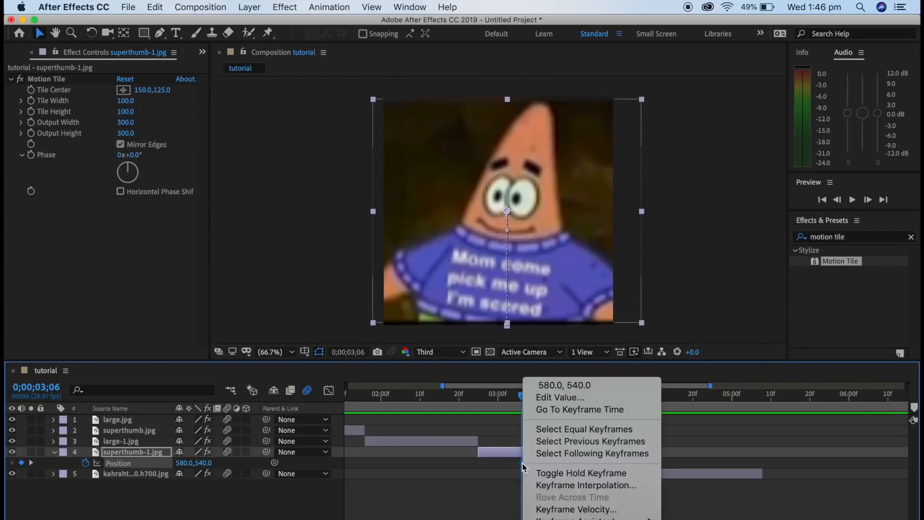
mouse_move(558, 517)
left_click(687, 450)
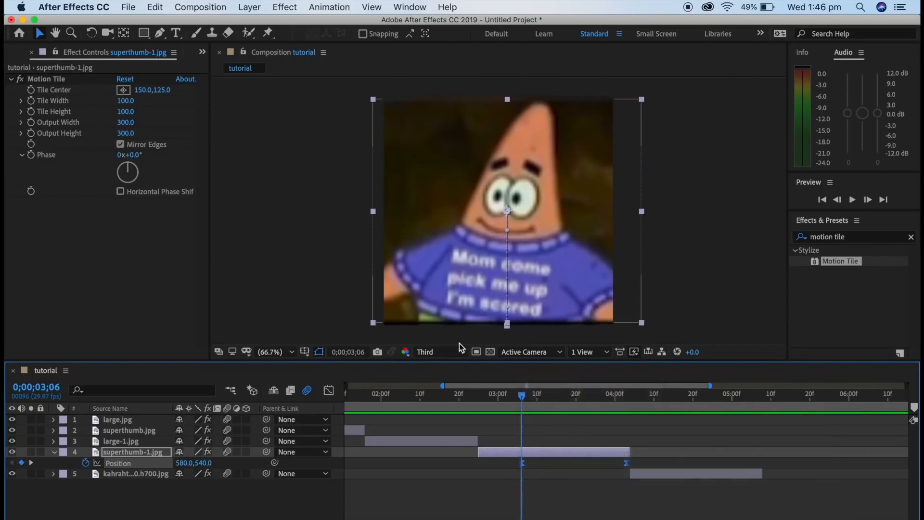
left_click(328, 390)
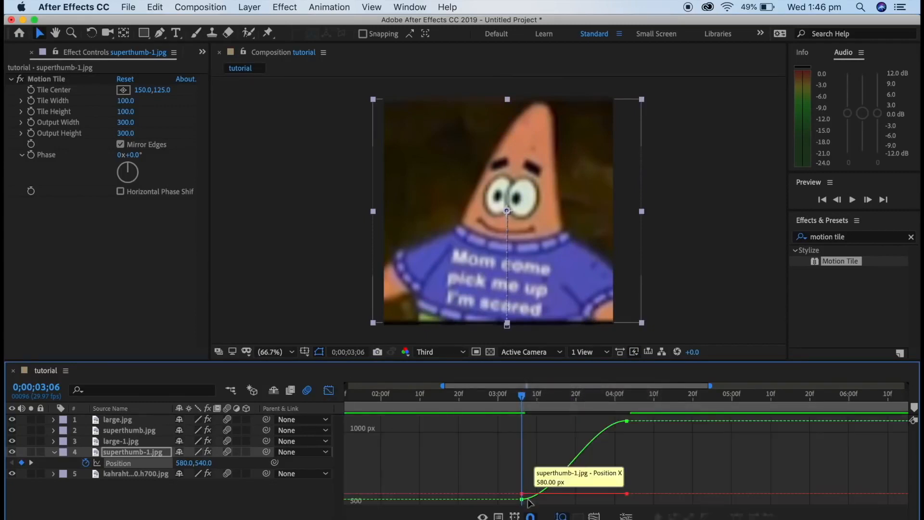
left_click(625, 421)
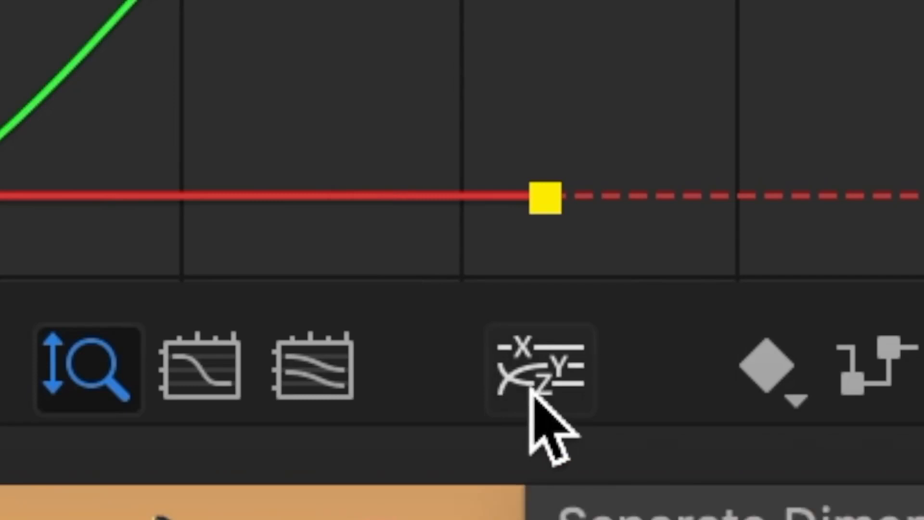
Separate the Position dimensions of superthumb-1.jpg and open only the Y Position keyframes in the Graph Editor.
left_click(533, 390)
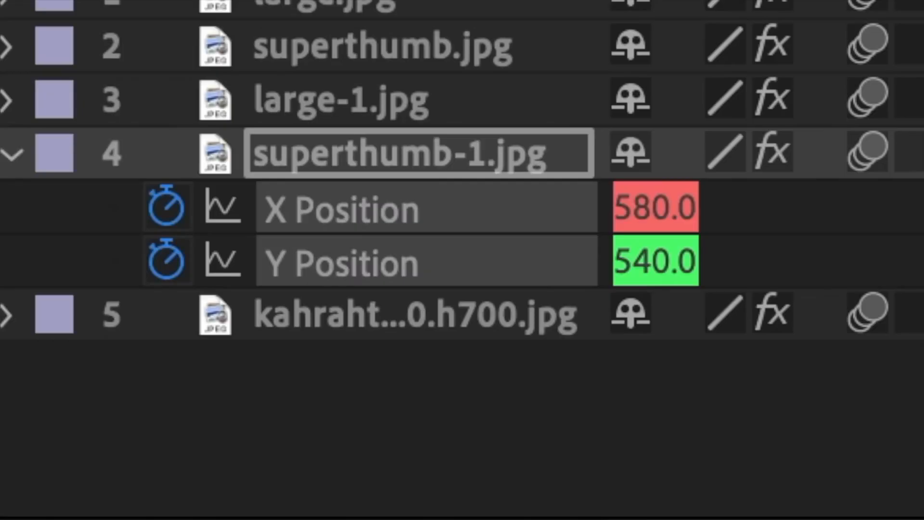
left_click(328, 390)
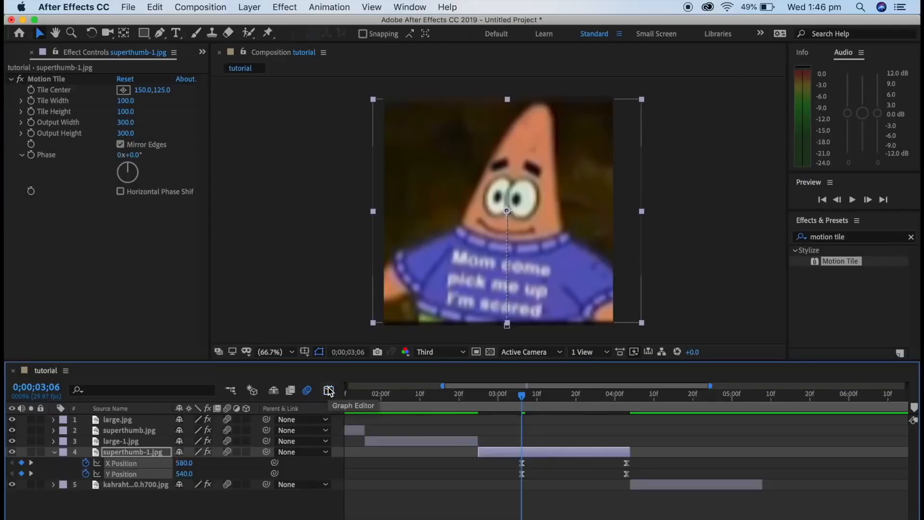
left_click(368, 491)
left_click_drag(524, 400, 627, 411)
left_click(521, 474)
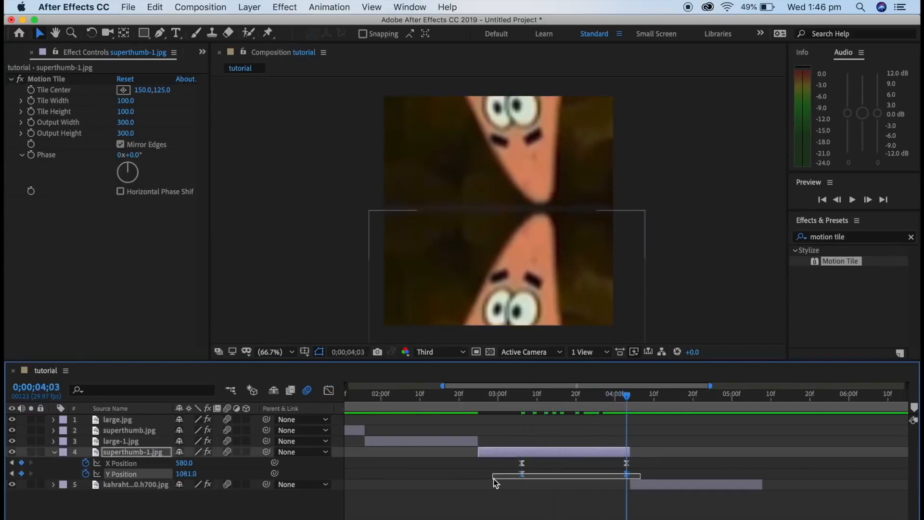
left_click(329, 391)
Shape the Y Position curve of superthumb-1.jpg to start slowly and end steeply, with its first keyframe at about 0;00;03;00, and preview it.
left_click(522, 499)
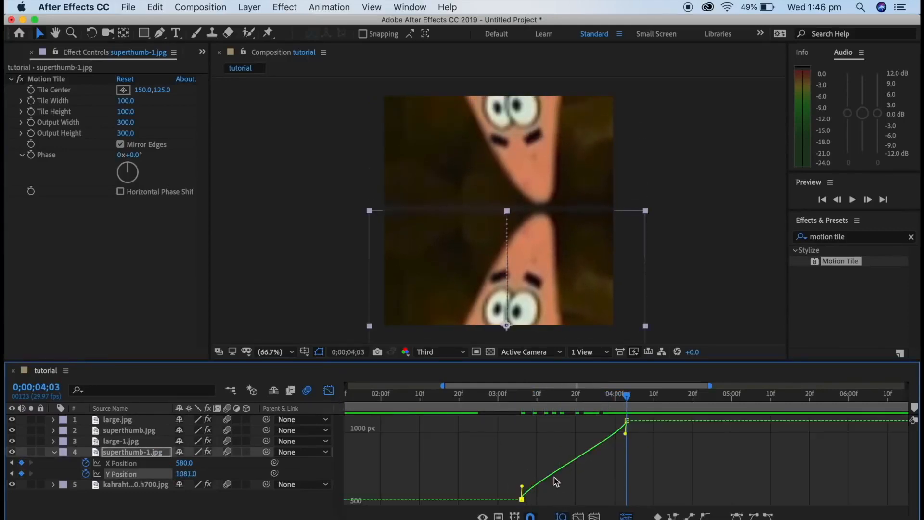
left_click_drag(522, 488, 627, 488)
left_click_drag(625, 434, 630, 483)
left_click(329, 391)
key("space")
key("space")
left_click_drag(696, 398, 626, 404)
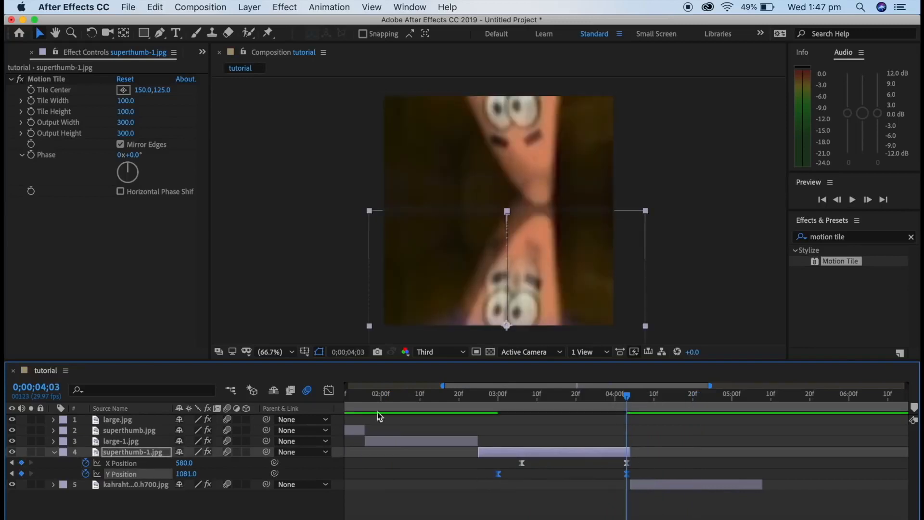
Refine the ease handles of the superthumb-1.jpg Y Position curve and preview the slide from 0;00;02;06.
left_click(329, 391)
left_click(497, 499)
left_click_drag(624, 497, 614, 498)
left_click(329, 391)
left_click_drag(614, 396, 404, 396)
key("space")
key("space")
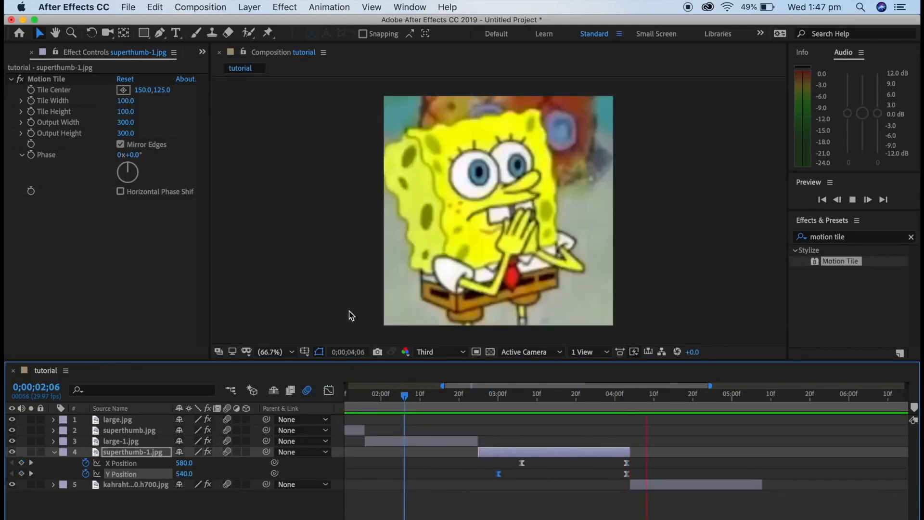
key("space")
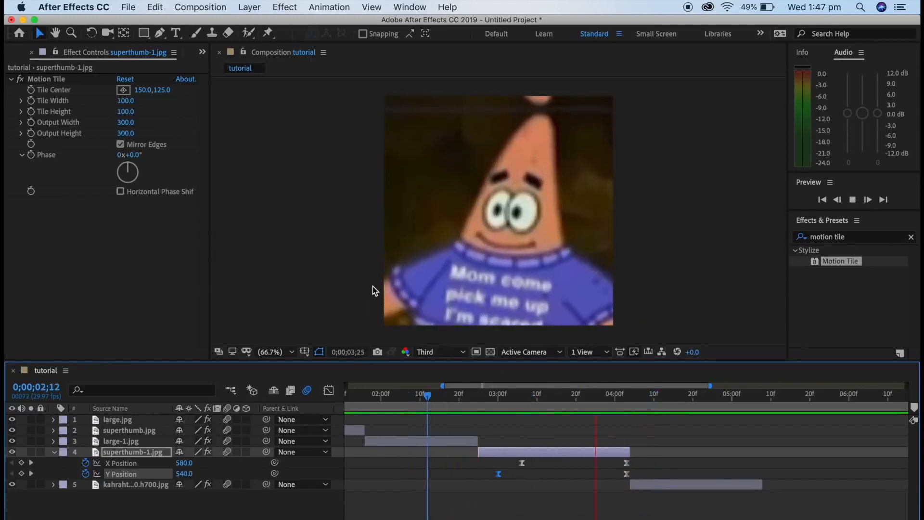
key("space")
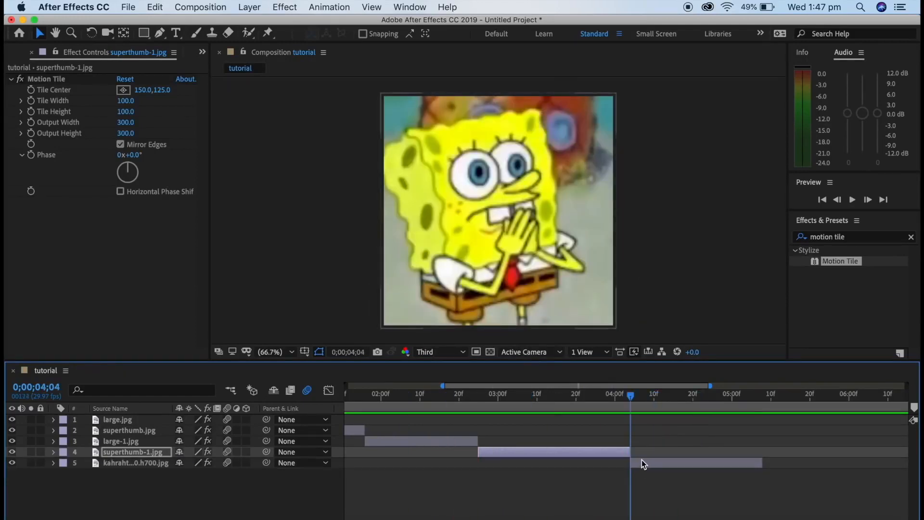
Set the Position of the kahrahtay image layer to 540, 530 and keyframe it at 0;00;05;03.
left_click(642, 461)
key("p")
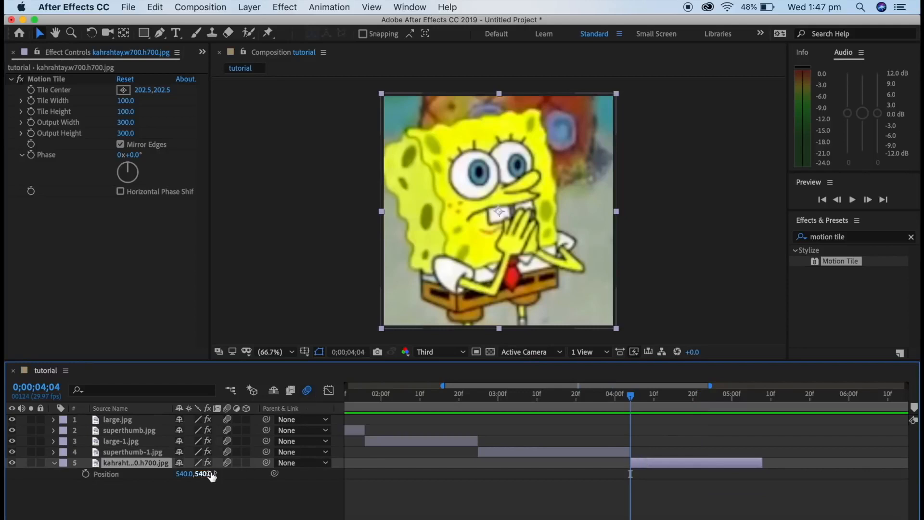
mouse_move(209, 477)
left_mouse_down()
mouse_move(222, 476)
mouse_move(204, 477)
left_mouse_up()
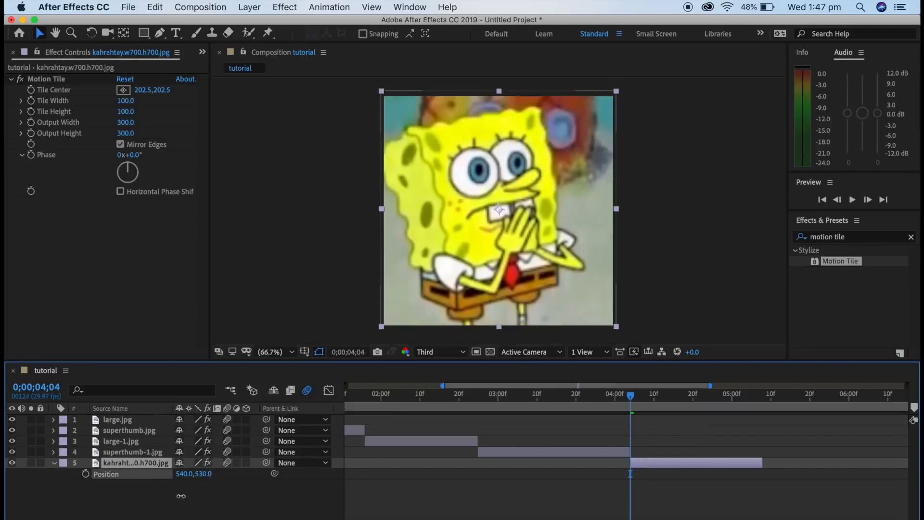
left_click_drag(631, 399, 741, 403)
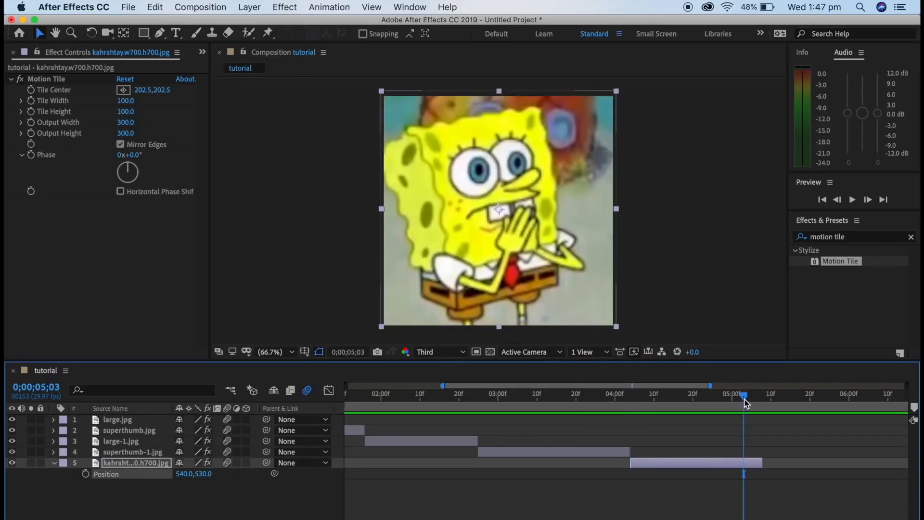
left_click(85, 474)
Add a Position keyframe of 540, -34 to the kahrahtay image layer at 0;00;04;04 and preview the slide.
left_click_drag(747, 399, 633, 397)
left_click(837, 200)
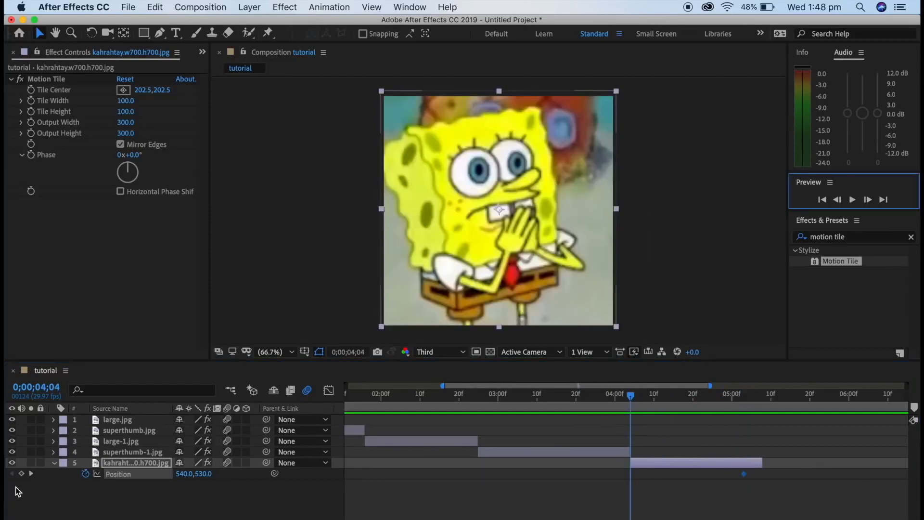
left_click_drag(205, 474, 115, 472)
left_click_drag(203, 474, 194, 476)
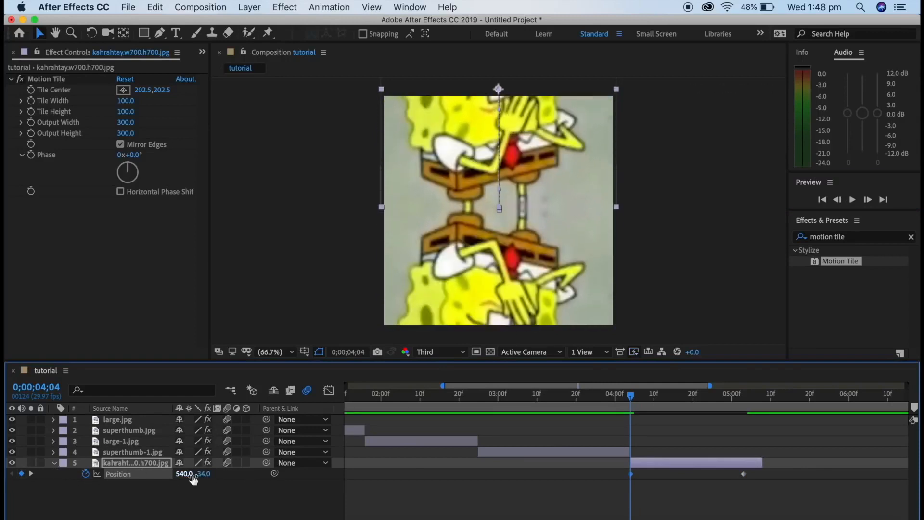
key("space")
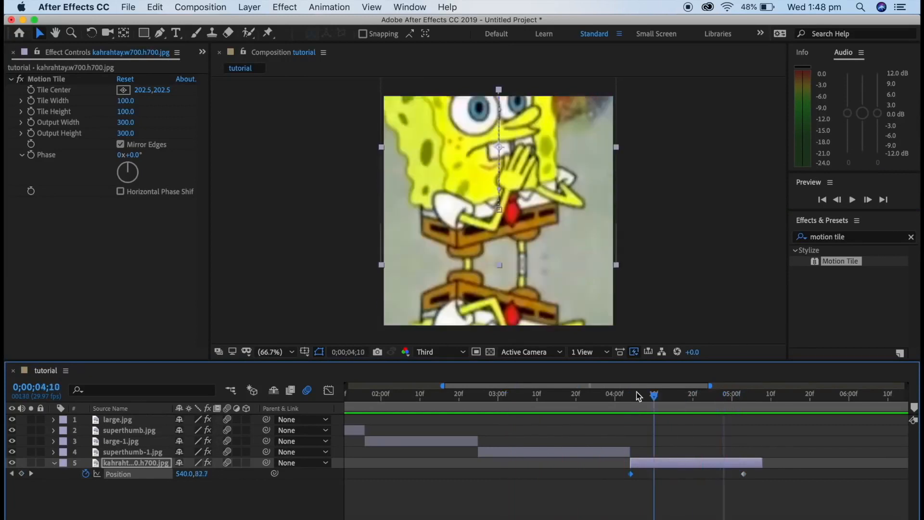
key("space")
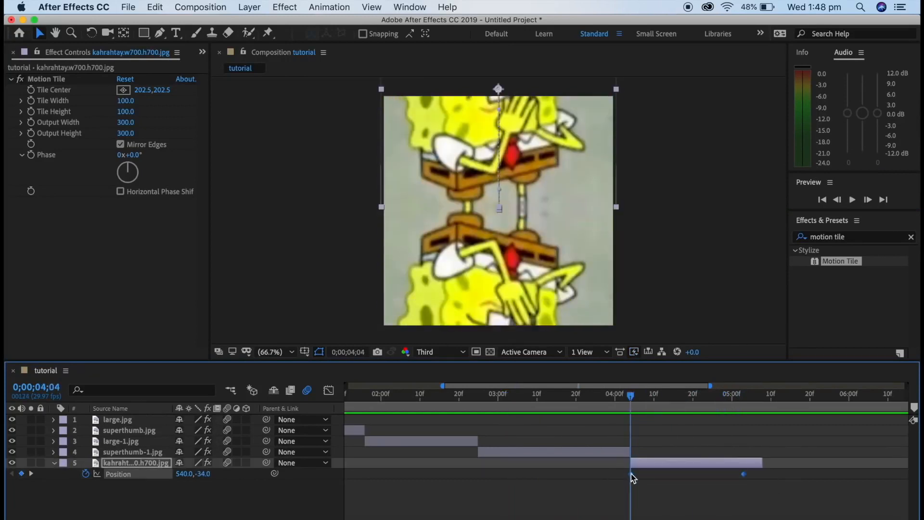
Apply Easy Ease to both Position keyframes of the kahrahtay image layer and open their curves in the Graph Editor.
right_click(631, 474)
mouse_move(673, 519)
left_click(553, 458)
left_click(328, 391)
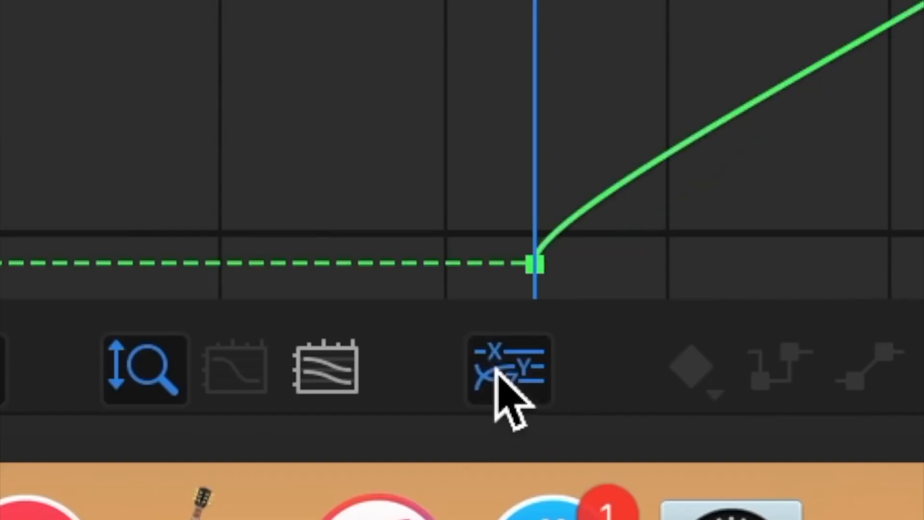
Separate the kahrahtay layer's Position dimensions and shape its Y Position curve to rise steeply at first and level off slowly.
left_click(626, 516)
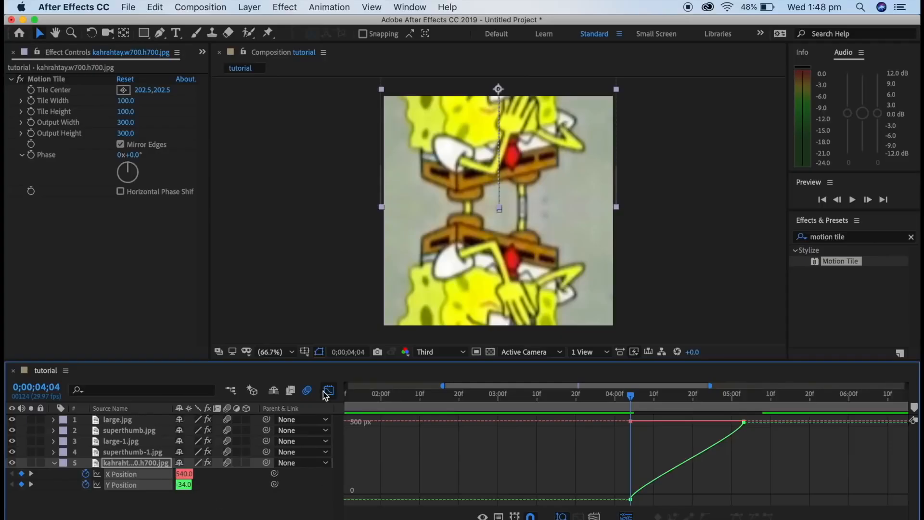
left_click(329, 391)
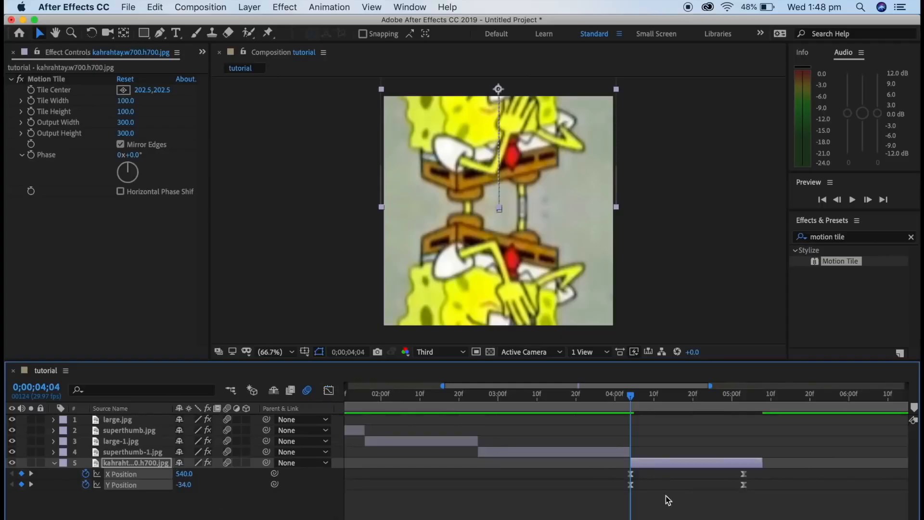
left_click(329, 392)
left_click_drag(742, 436, 641, 419)
left_click_drag(632, 485, 634, 438)
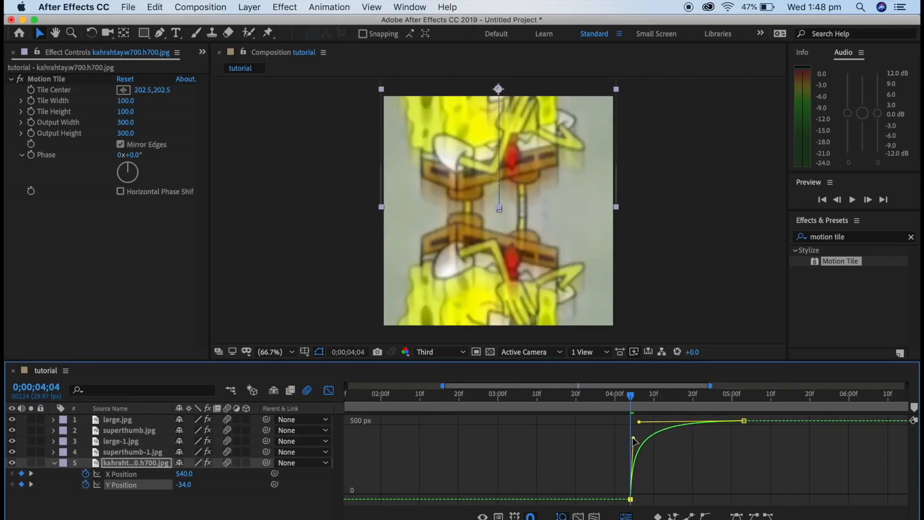
Close the Graph Editor and preview the slide into the kahrahtay image and the whole sequence from 0;00;00;00.
key("shift+F3")
key("space")
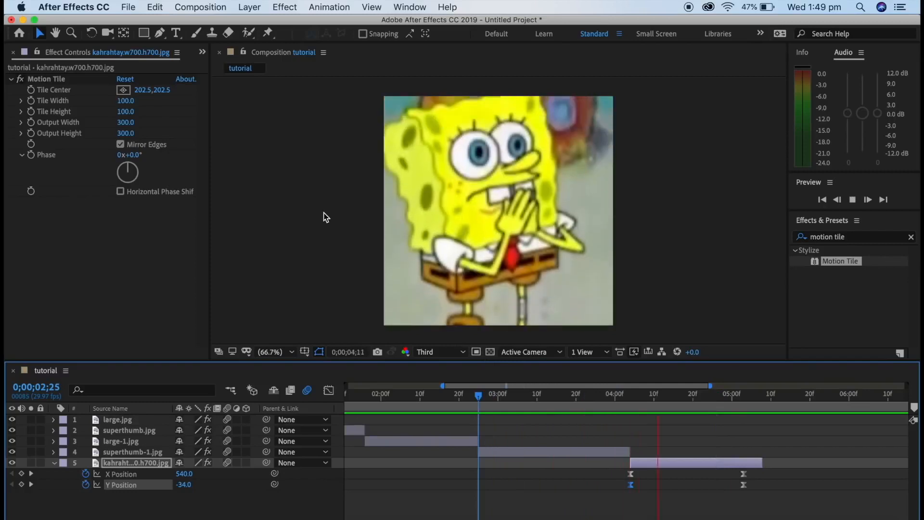
key("space")
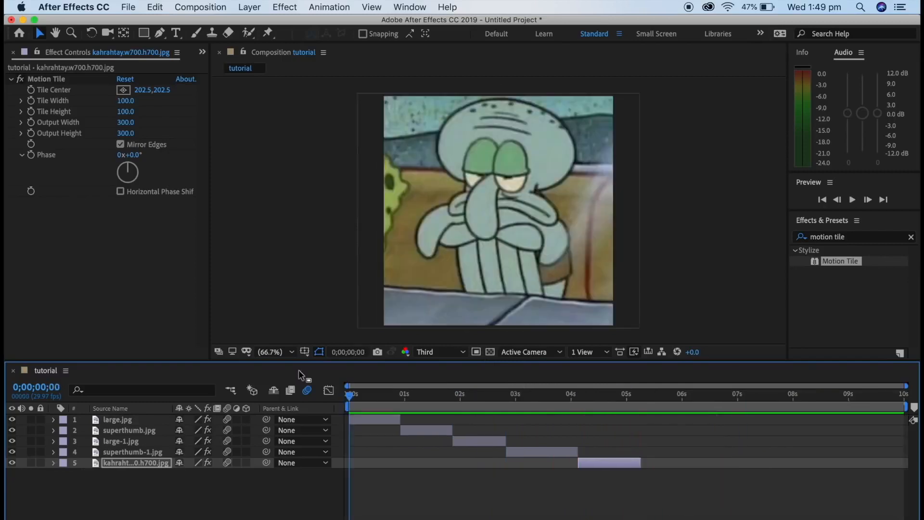
key("space")
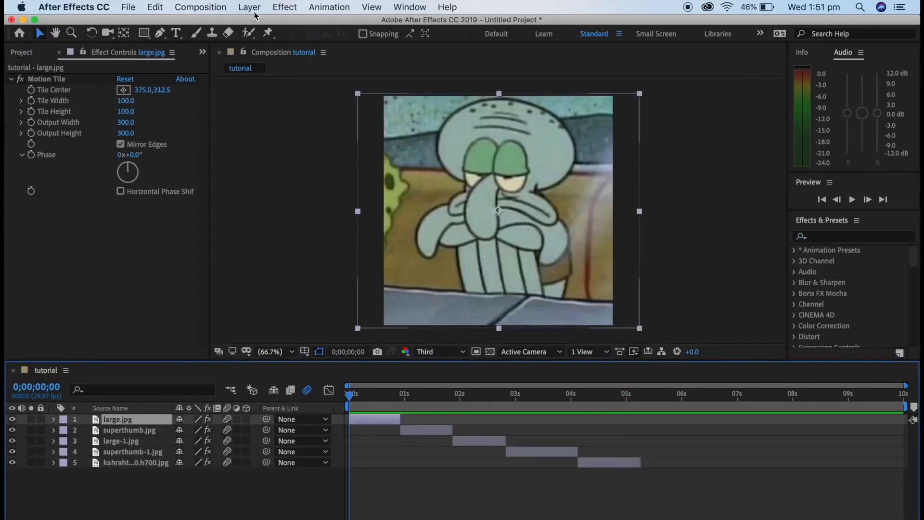
Create a 1080 x 1080 px black solid layer with colour 000000 above the images.
left_click(255, 11)
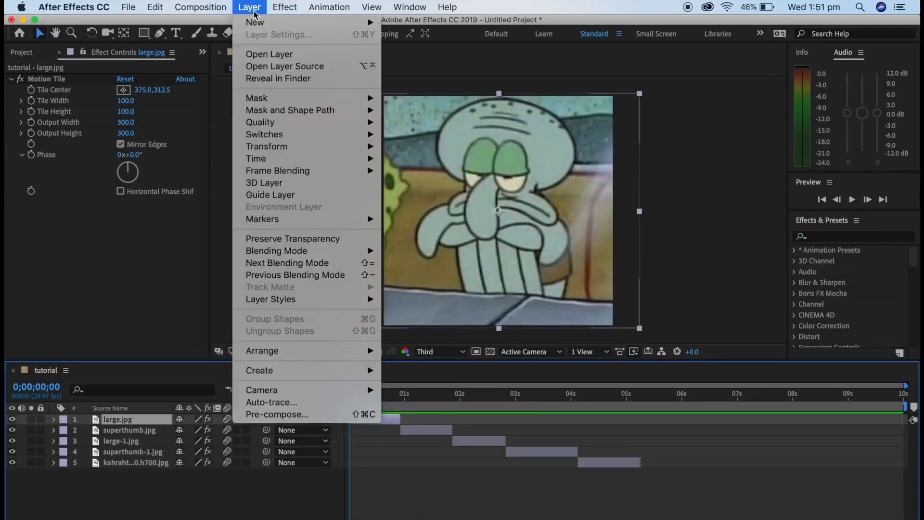
mouse_move(257, 22)
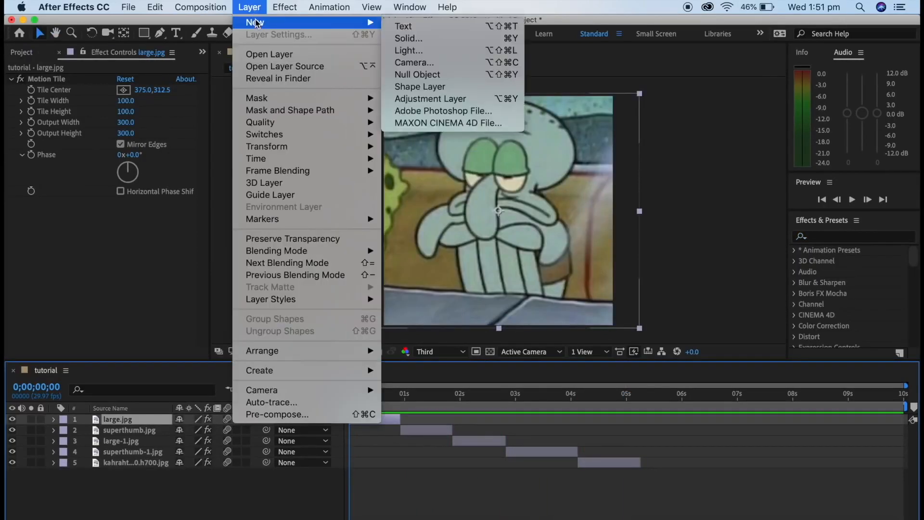
left_click(402, 39)
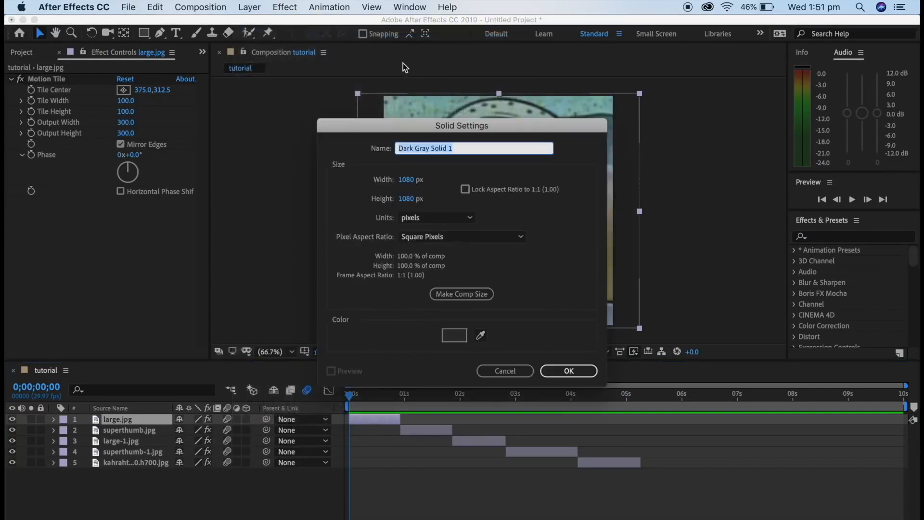
left_click(454, 336)
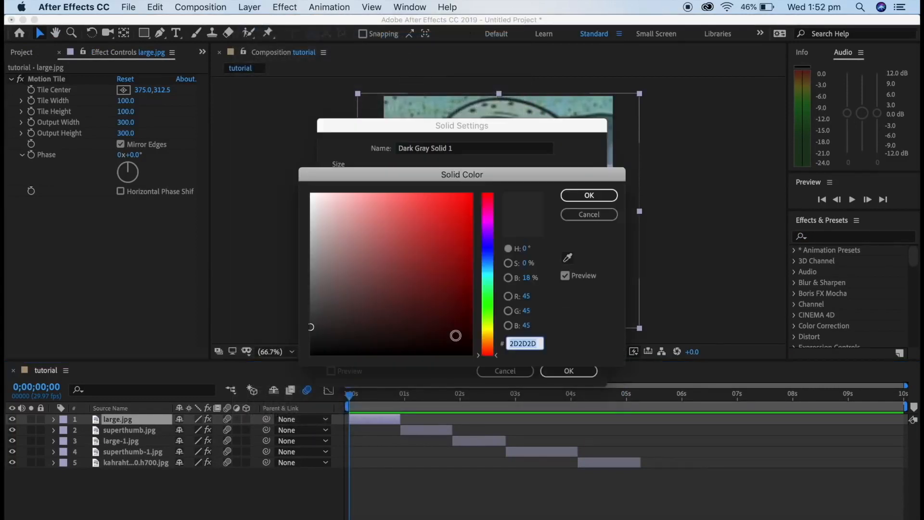
left_click(411, 224)
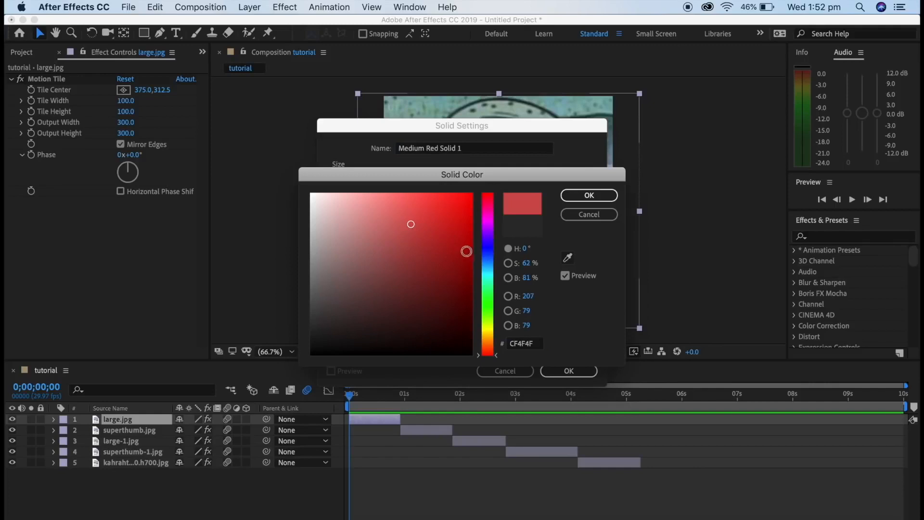
left_click(487, 254)
left_click_drag(394, 242, 245, 414)
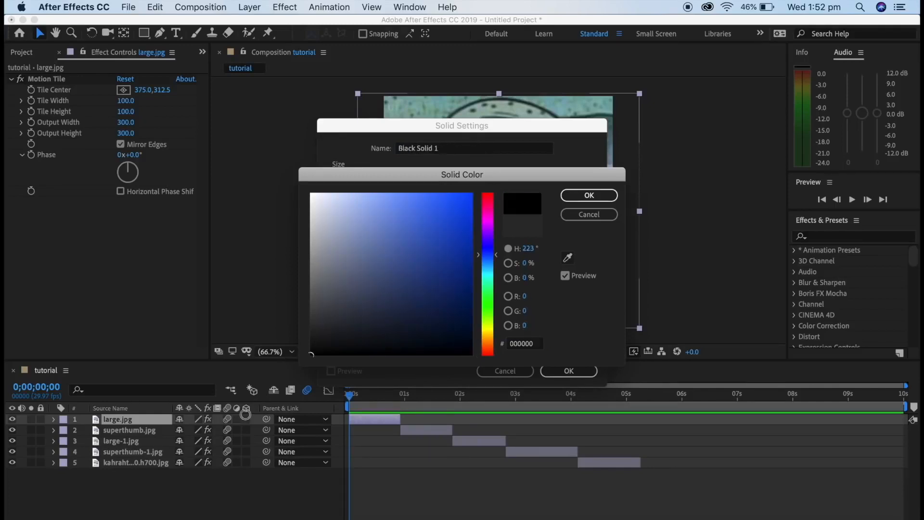
left_click(594, 196)
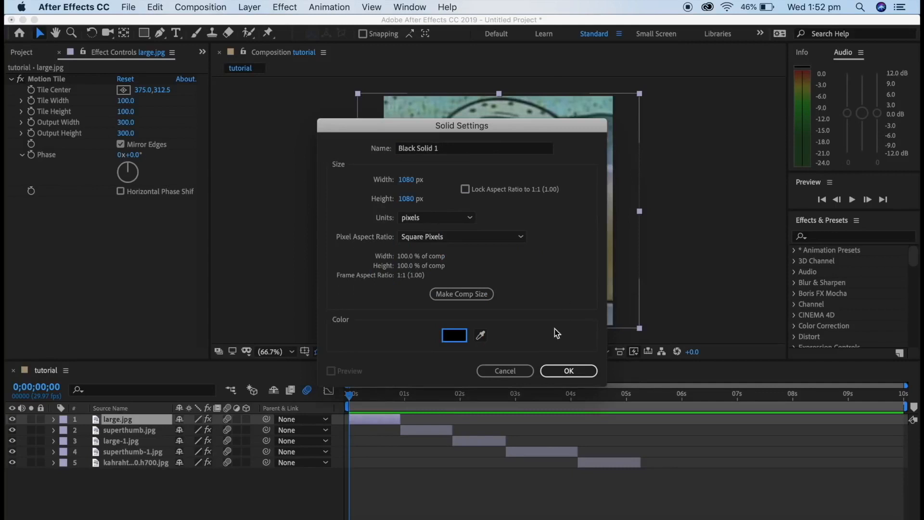
left_click(554, 371)
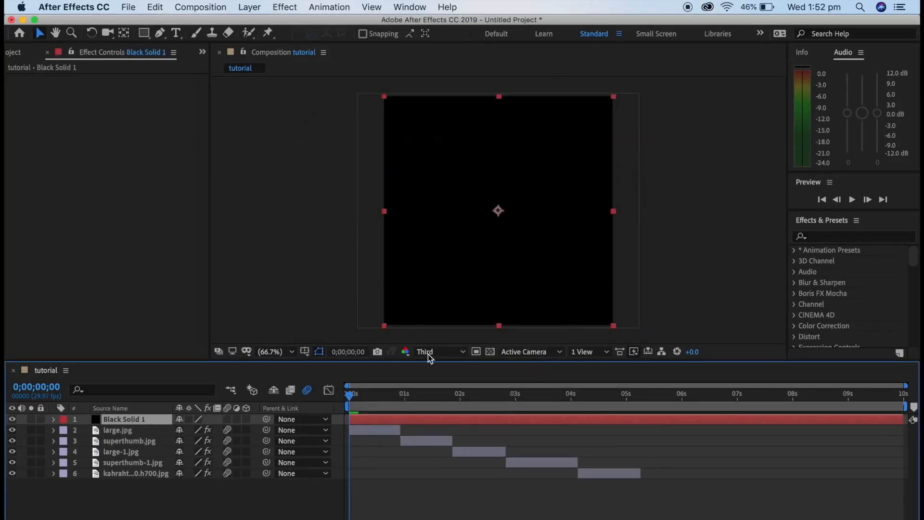
Apply the CC Jaws effect to Black Solid 1 and set its Height to 0%.
left_click(855, 235)
type("jaws")
left_click_drag(839, 256, 438, 420)
left_click(126, 148)
type("0")
key("Return")
Set the CC Jaws Completion to 93% to form thin black bars, and preview the composition from the start.
left_click(124, 90)
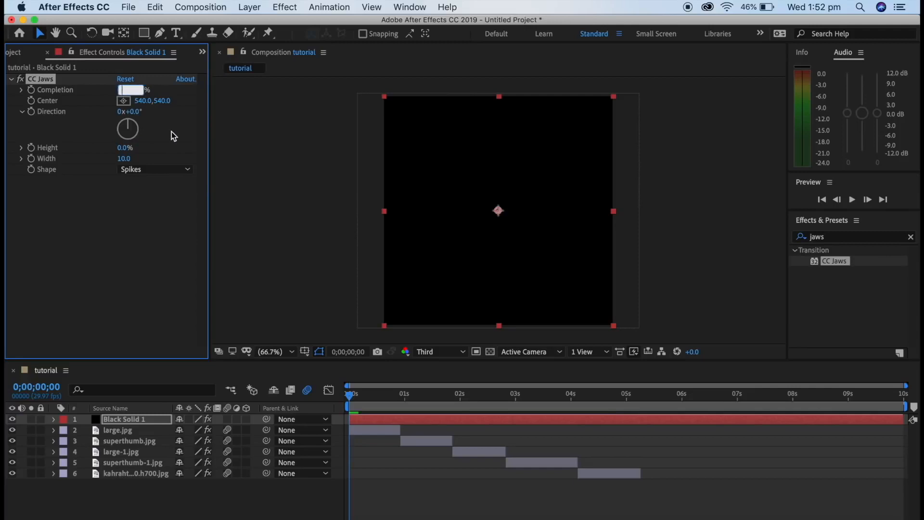
type("92")
key("Return")
left_click(121, 90)
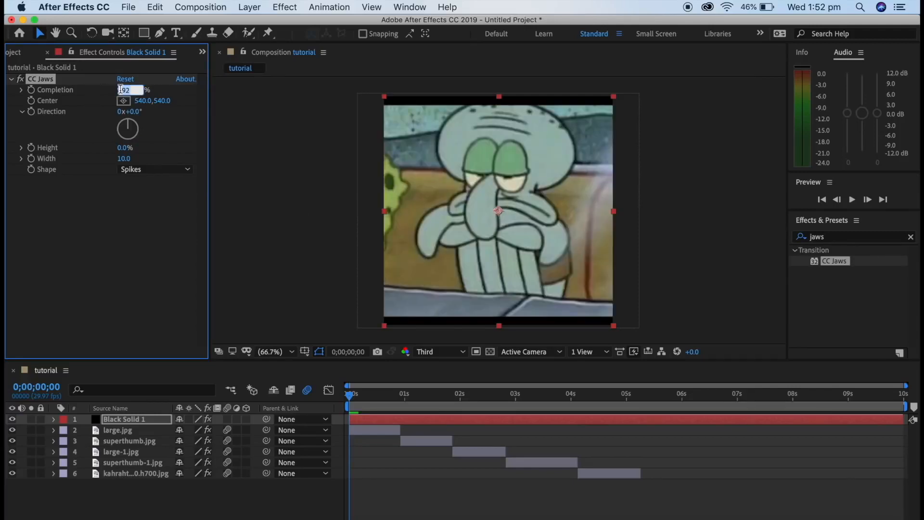
type("93")
key("Return")
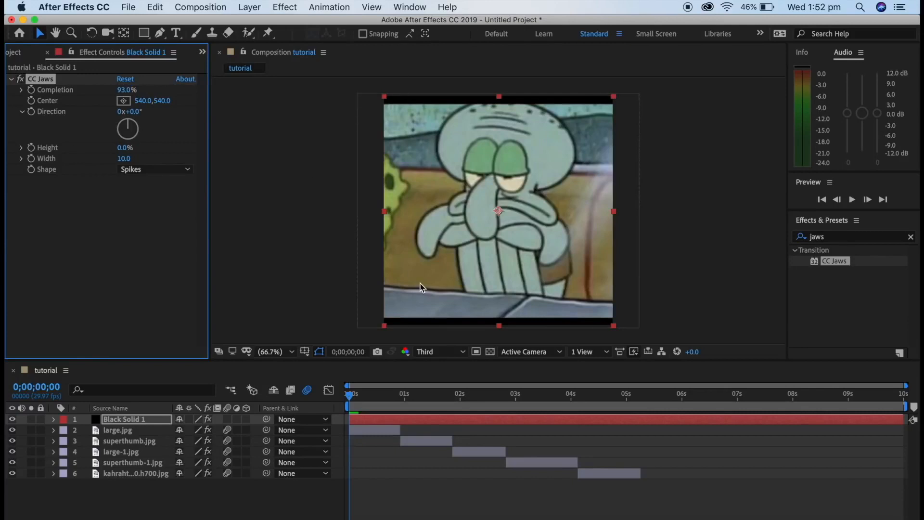
key("space")
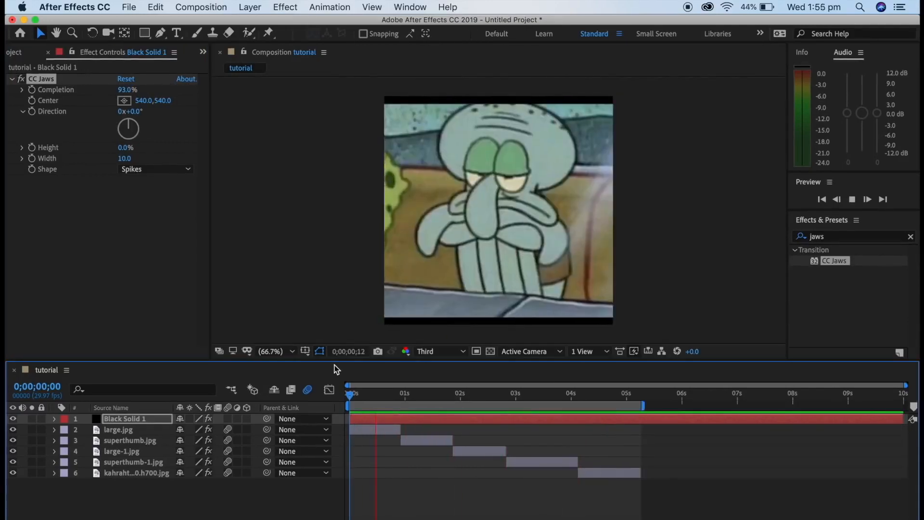
key("space")
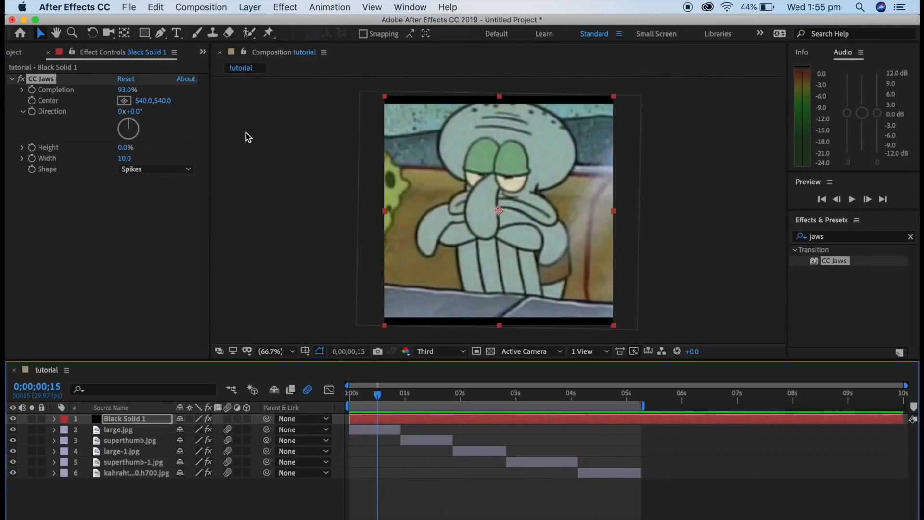
Add the tutorial composition to the Render Queue and render it to tutorial.mov with Best Settings and Lossless output.
left_click(195, 8)
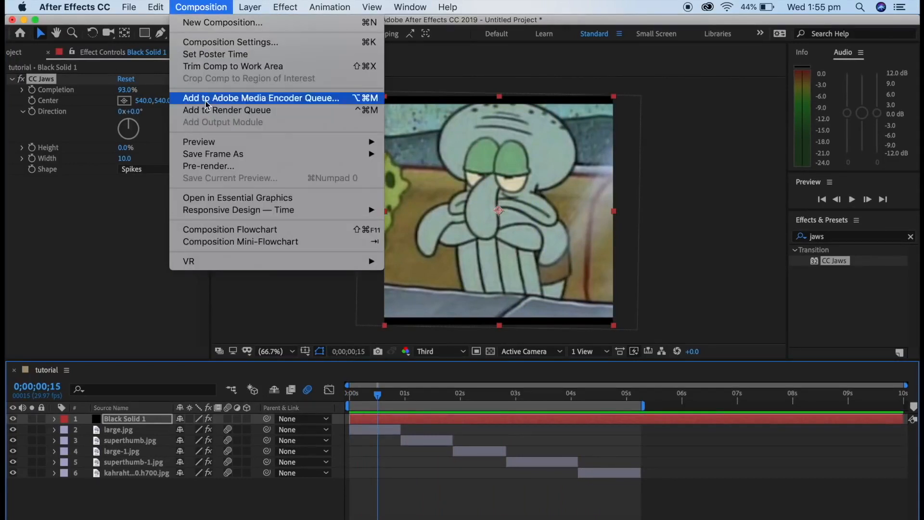
left_click(228, 110)
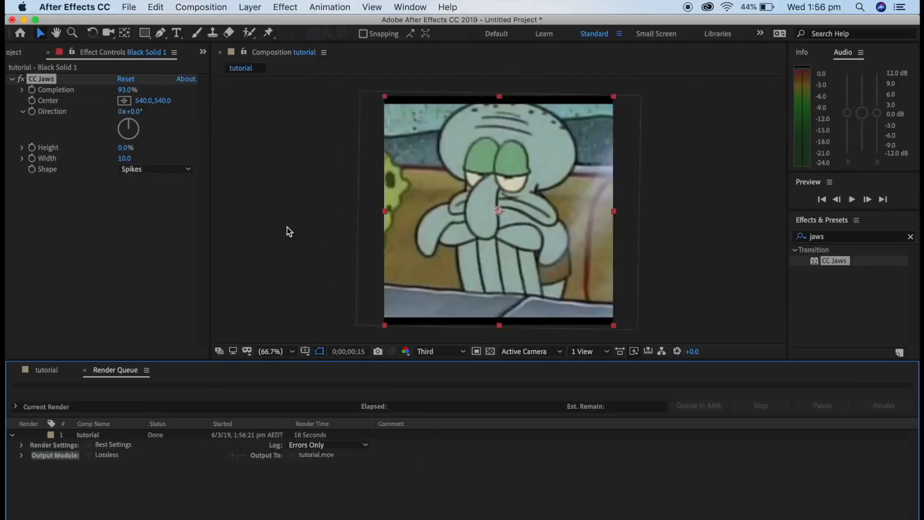
Uncover the rendered tutorial.mov on the desktop, open it in QuickTime Player and play it through twice.
left_click_drag(140, 19, 848, 17)
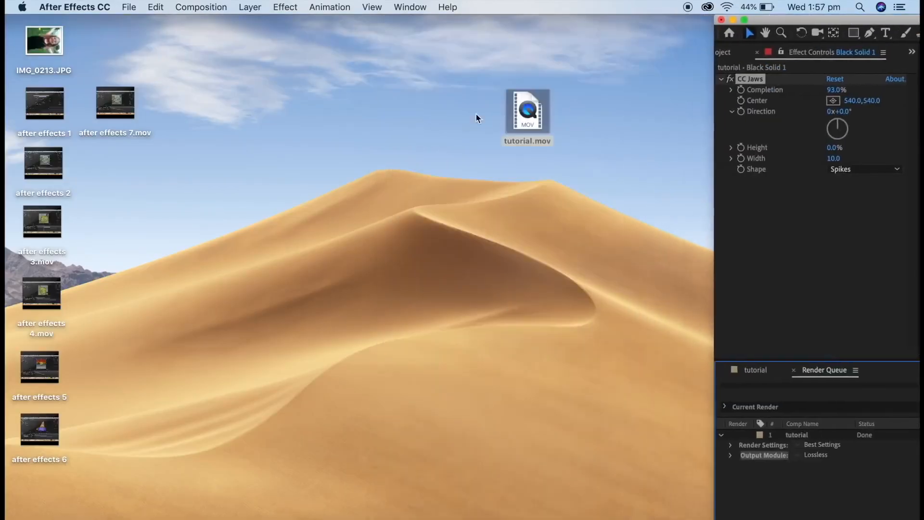
left_click_drag(531, 116, 412, 249)
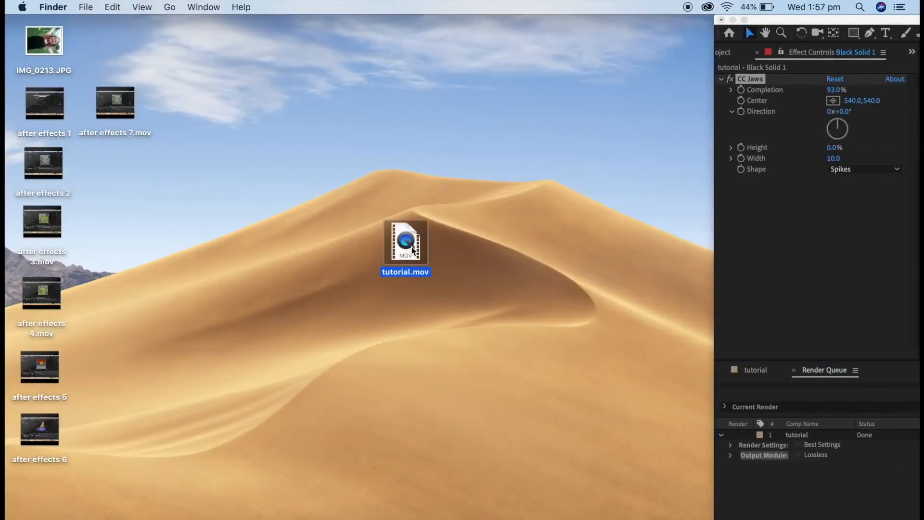
double_click(411, 247)
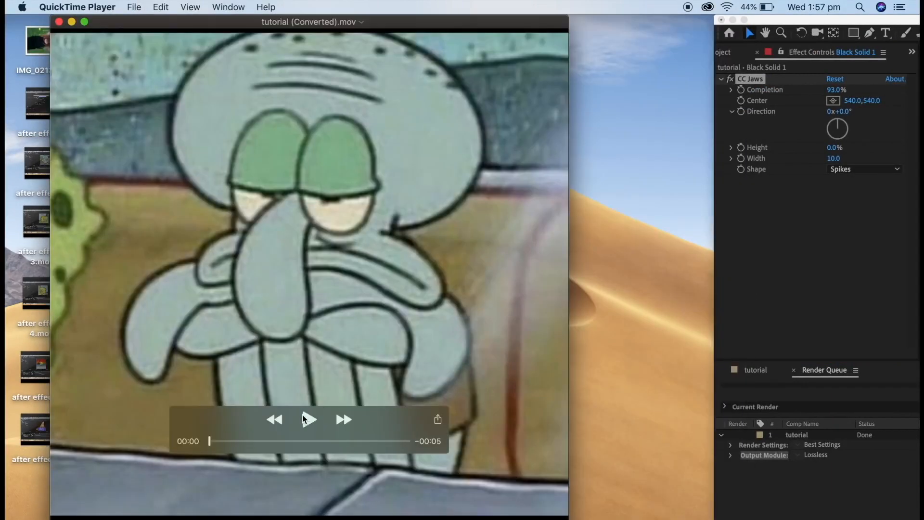
left_click(308, 420)
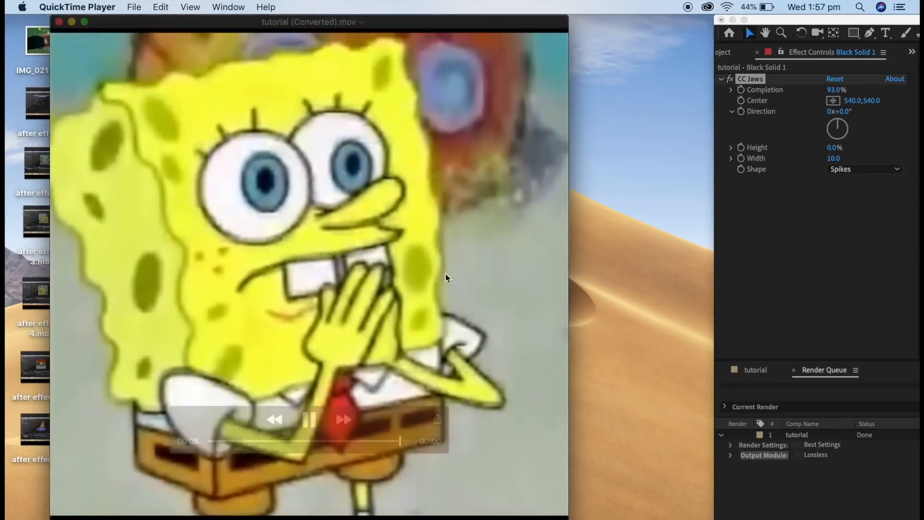
left_click(308, 420)
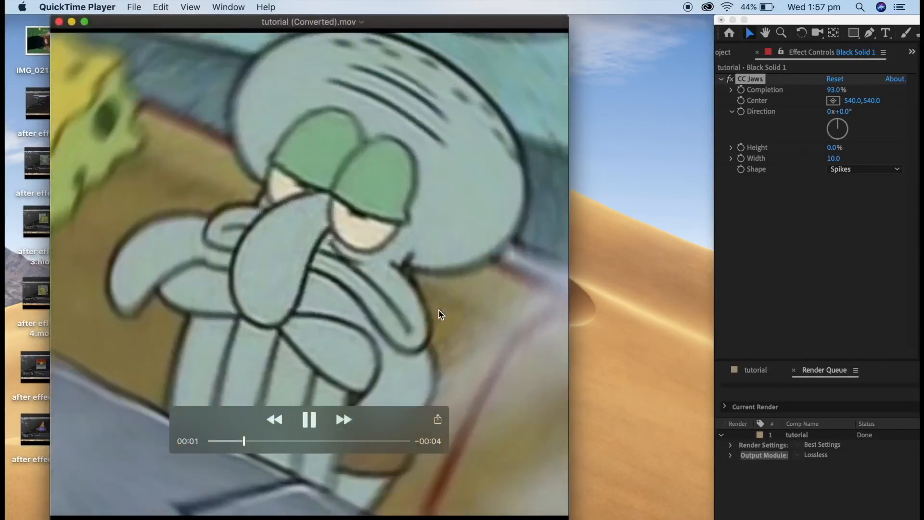